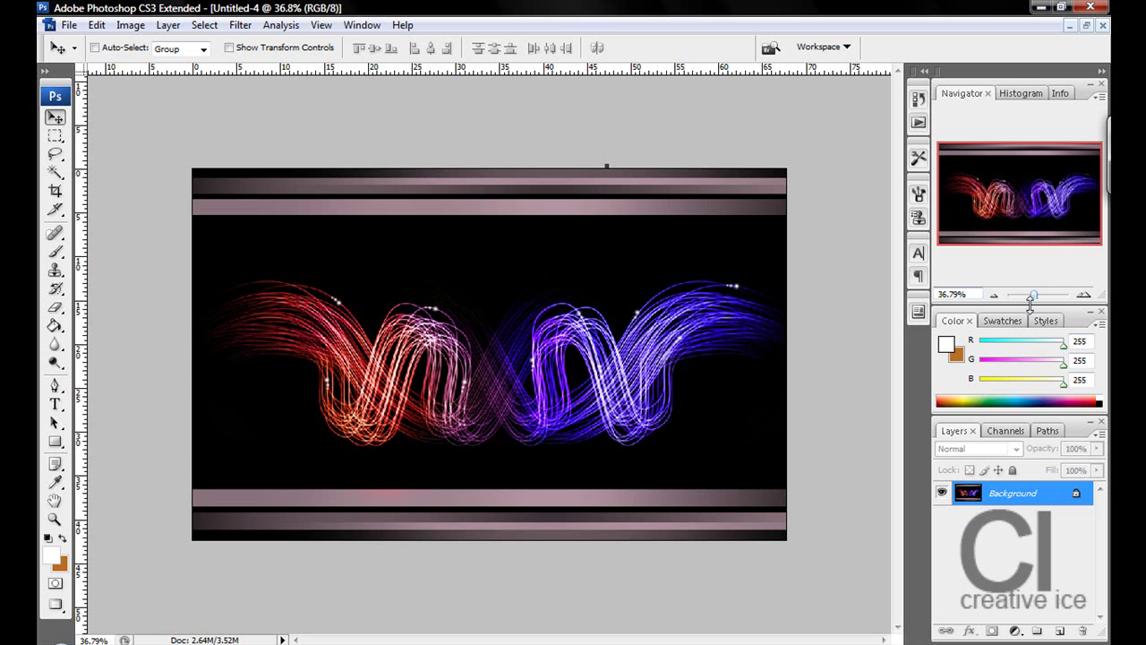
# Zoom in on the finished neon light-trail example with the Navigator slider
pyautogui.moveTo(1035, 297); pyautogui.dragTo(1035, 300)
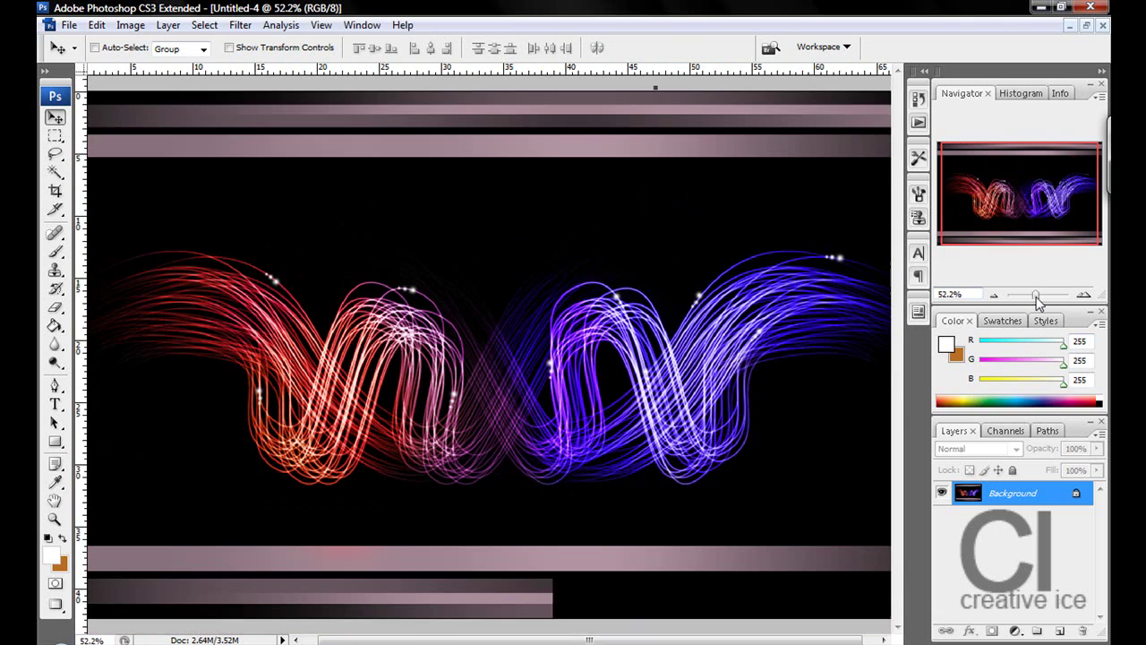
# Create a new 1280 × 720 px, 72 ppi RGB document with a white background
pyautogui.click(69, 25)
pyautogui.click(75, 42)
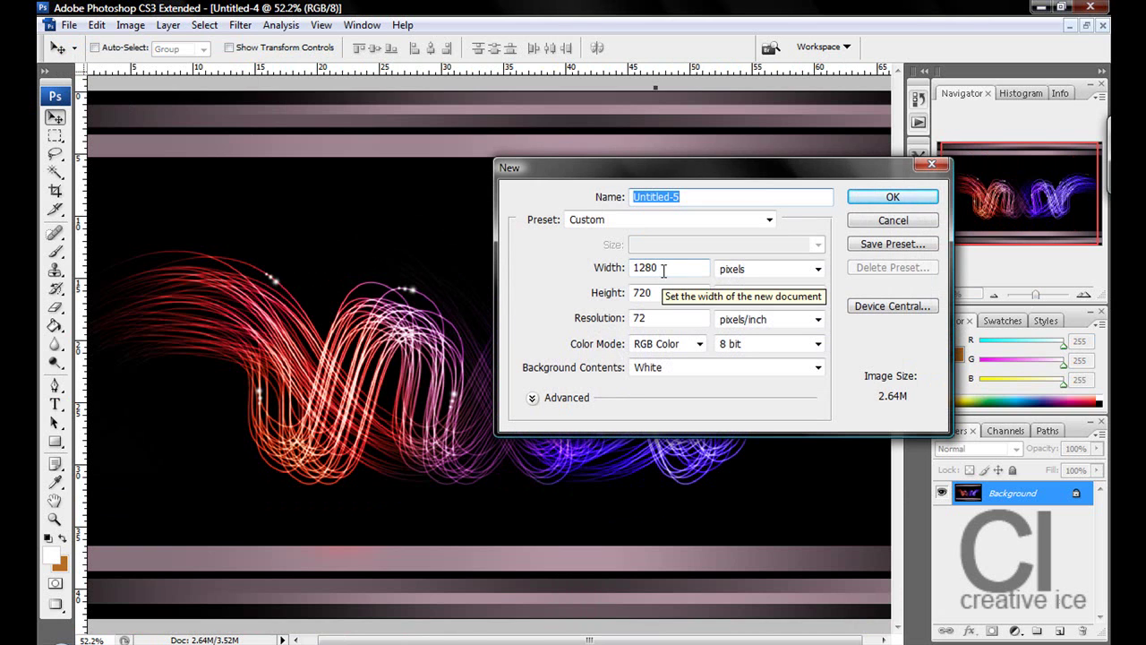
pyautogui.click(664, 271)
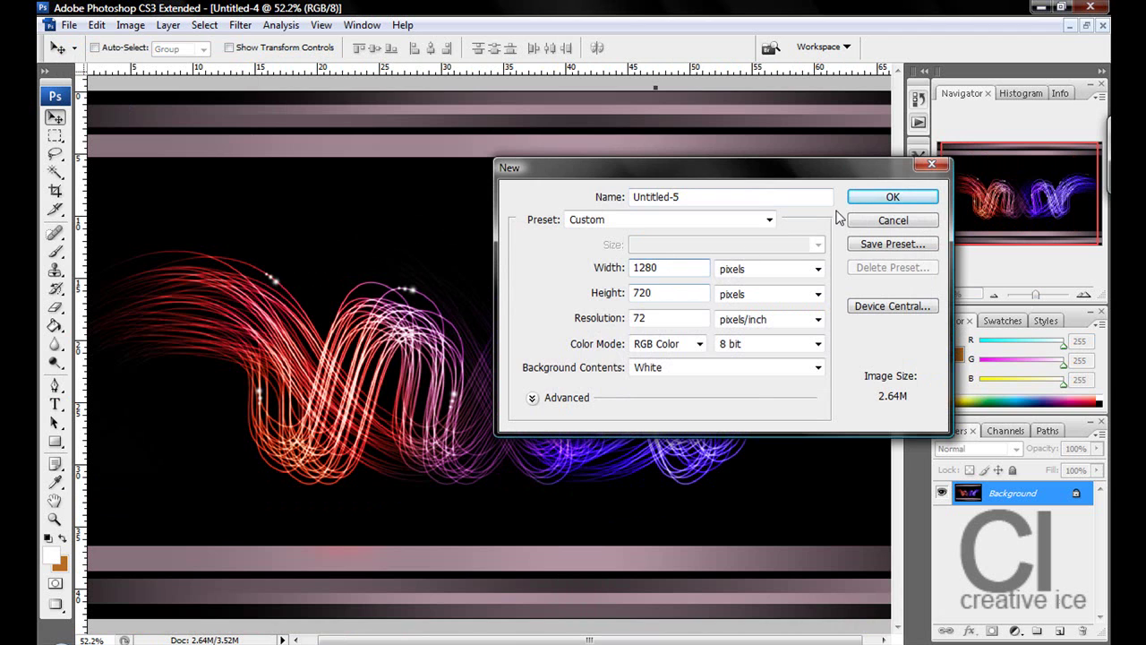
pyautogui.click(901, 197)
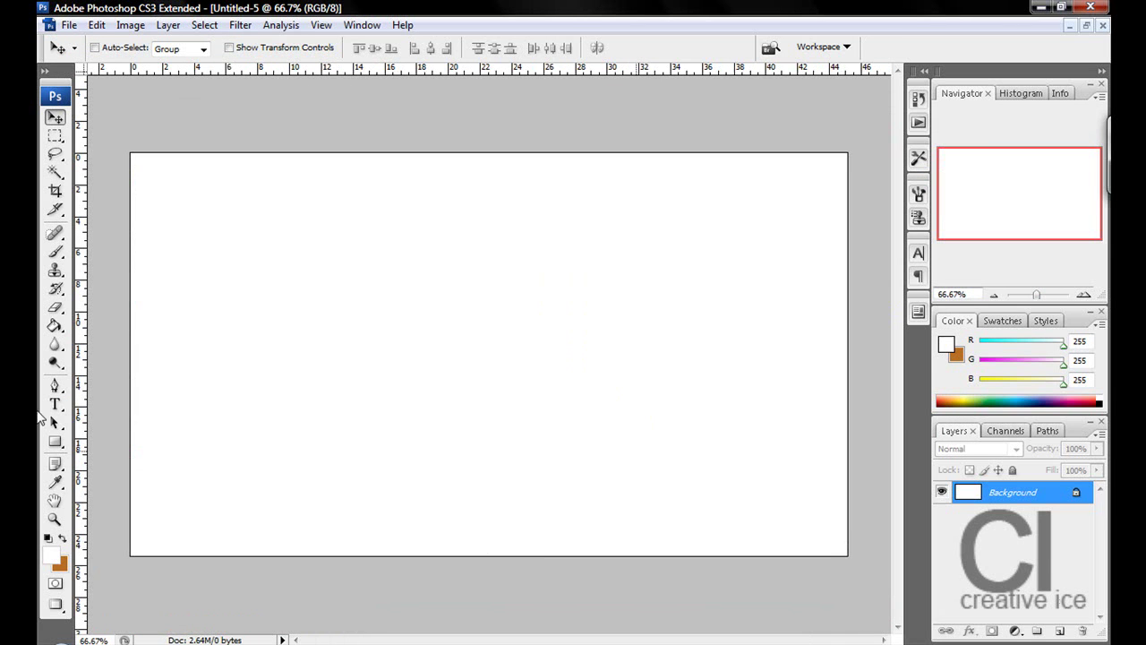
# Fill the canvas with black #000000, restore default colours, and add empty Layer 1
pyautogui.click(51, 554)
pyautogui.moveTo(584, 336); pyautogui.dragTo(404, 484)
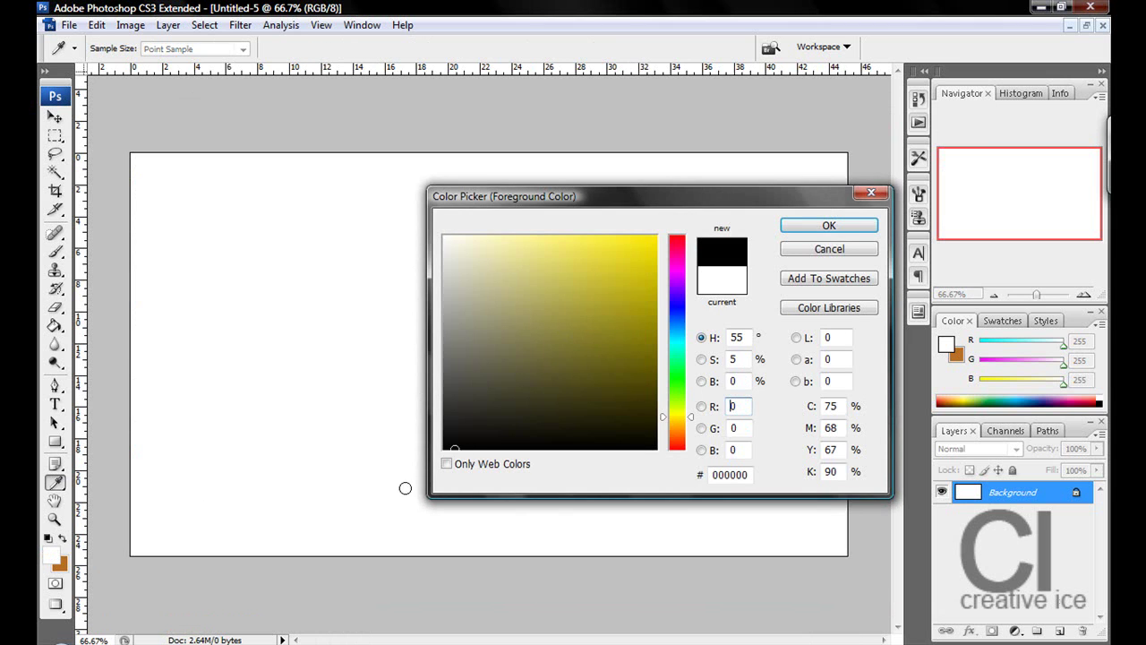
pyautogui.click(794, 224)
pyautogui.click(55, 326)
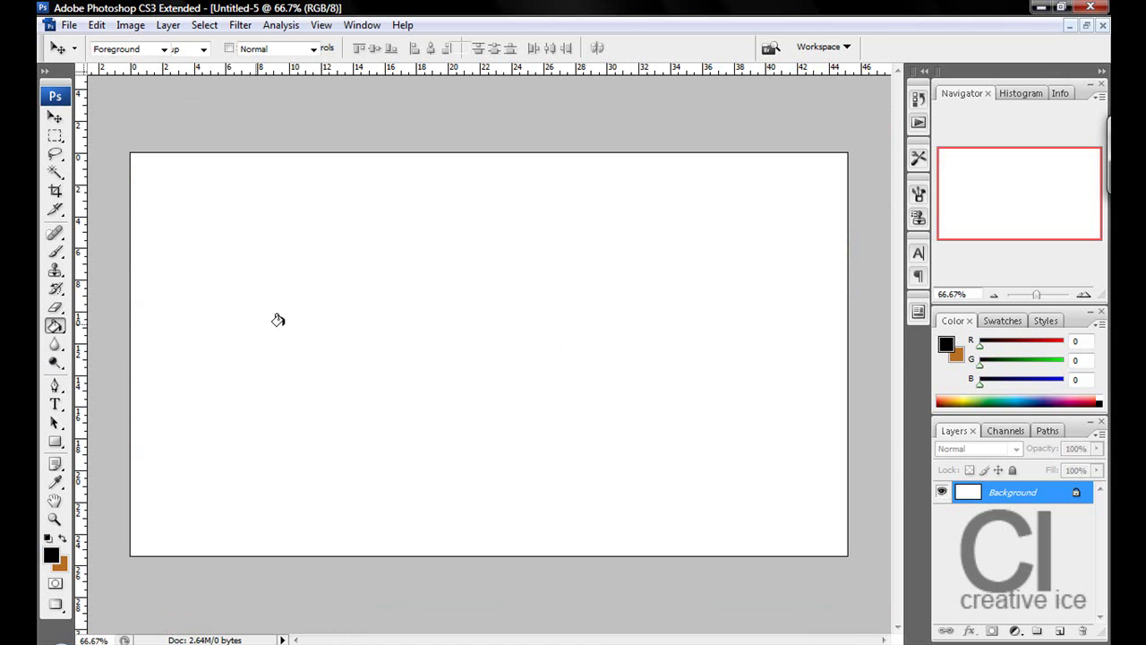
pyautogui.click(276, 319)
pyautogui.click(54, 118)
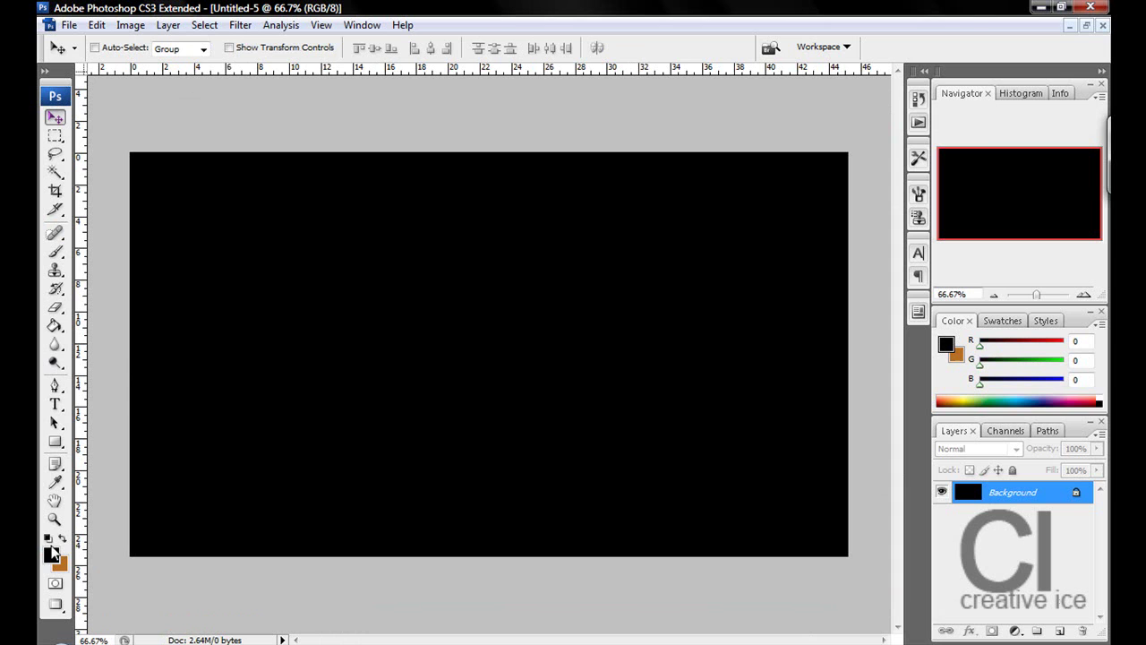
pyautogui.click(48, 538)
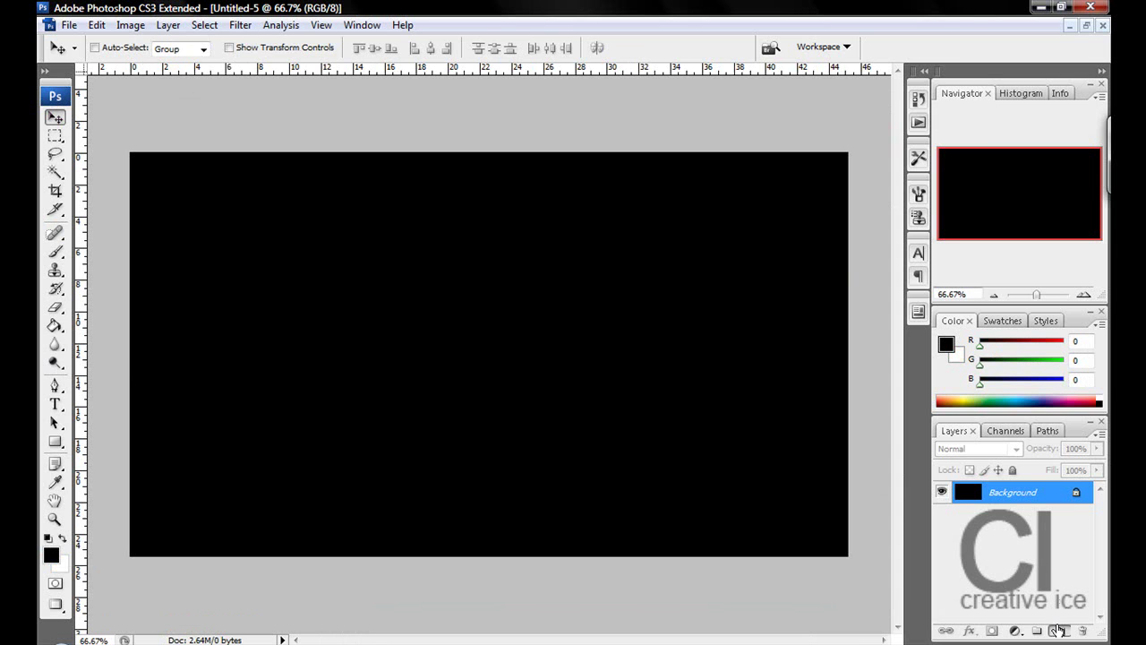
pyautogui.click(1059, 631)
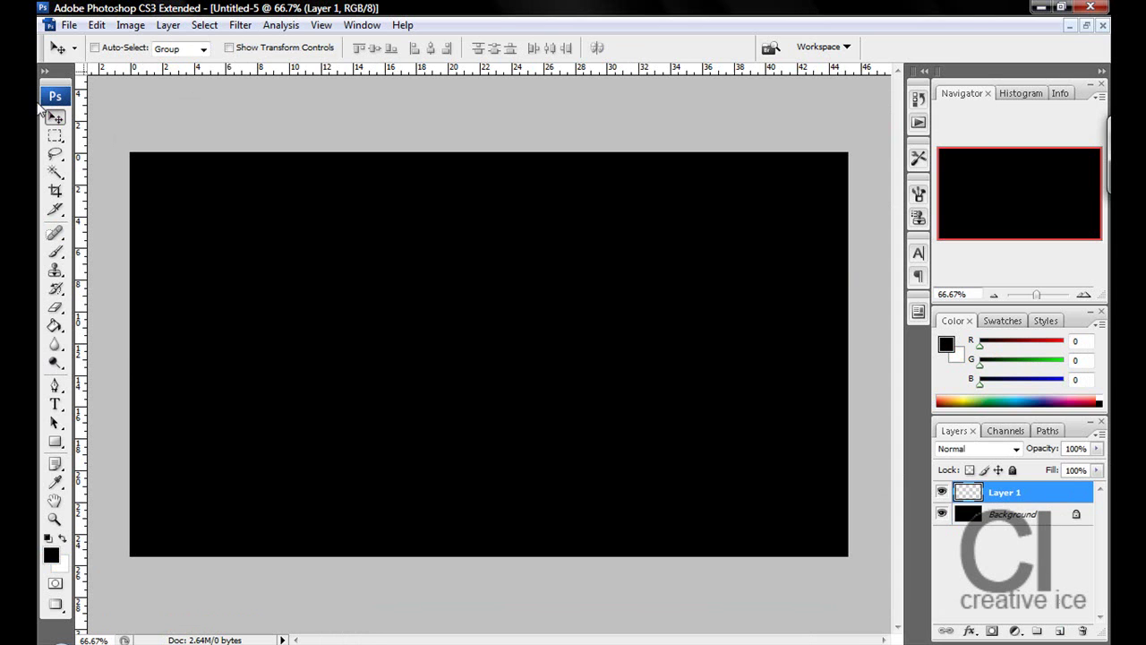
# Draw a four-anchor wavy Pen path in Paths mode across the black canvas
pyautogui.click(56, 387)
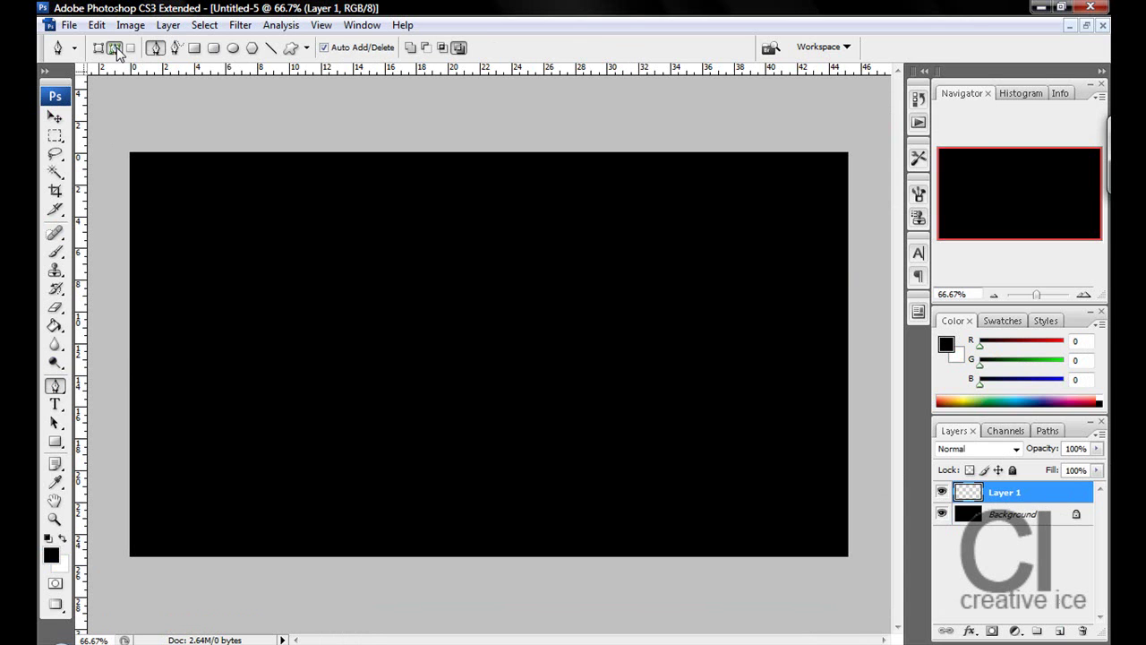
pyautogui.click(116, 48)
pyautogui.click(175, 265)
pyautogui.moveTo(276, 411); pyautogui.dragTo(355, 454)
pyautogui.moveTo(404, 314); pyautogui.dragTo(392, 254)
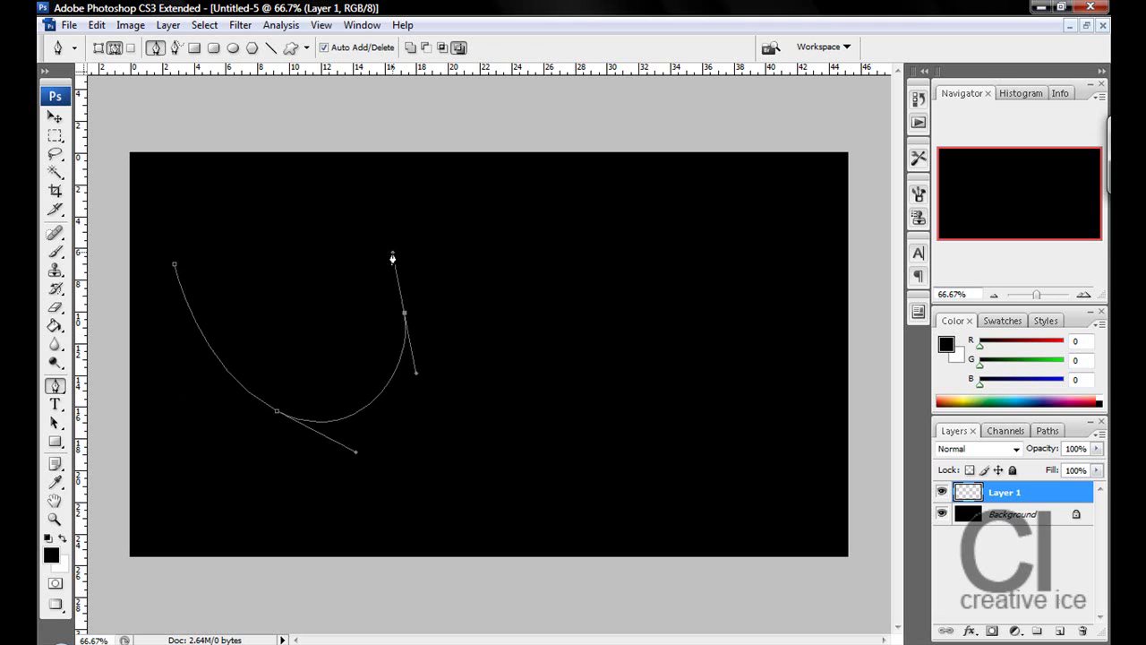
pyautogui.hotkey('ctrl', 'z')
pyautogui.moveTo(474, 332); pyautogui.dragTo(484, 323)
pyautogui.moveTo(621, 343); pyautogui.dragTo(654, 376)
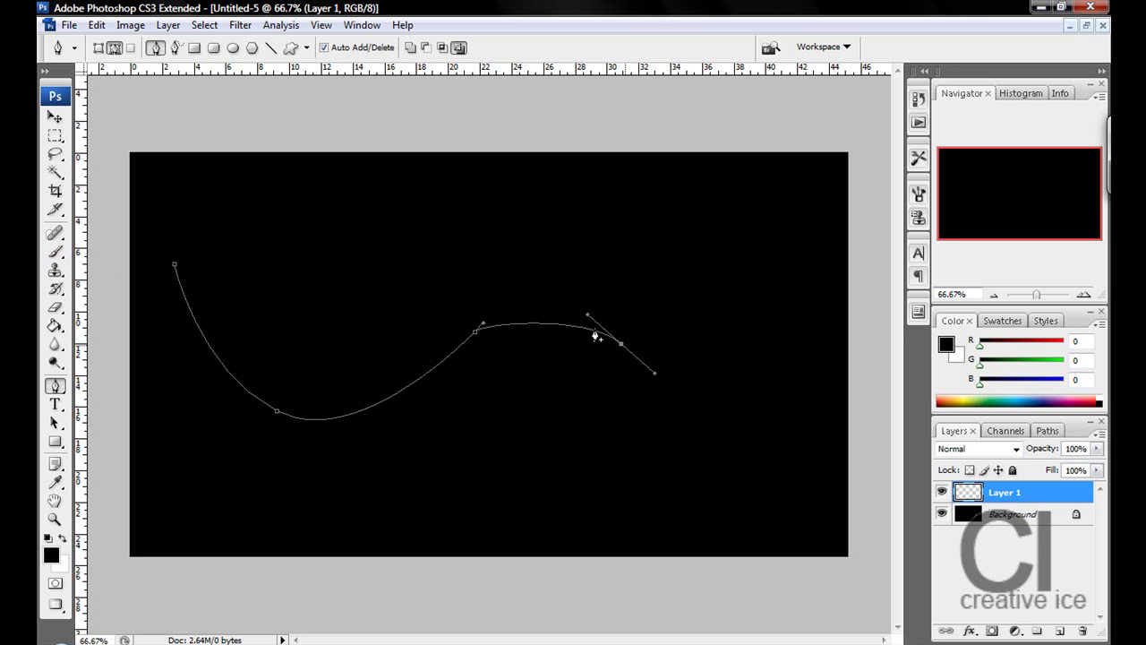
# Set the brush Master Diameter to 2 px and make white the foreground colour
pyautogui.click(55, 253)
pyautogui.click(147, 49)
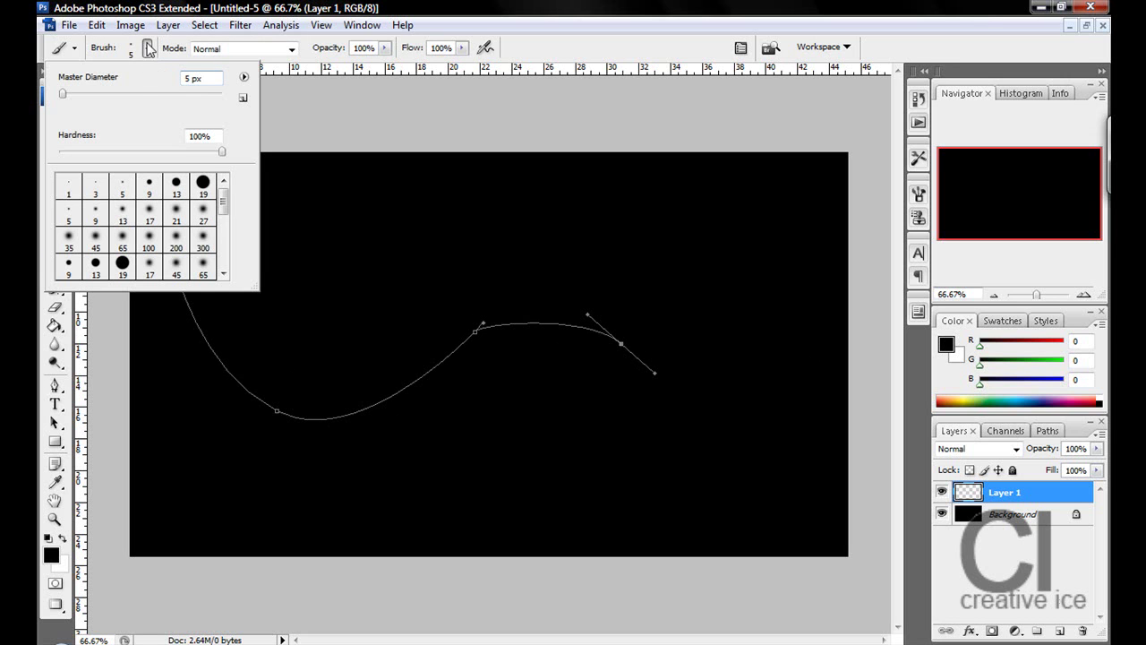
pyautogui.click(200, 136)
pyautogui.click(202, 78)
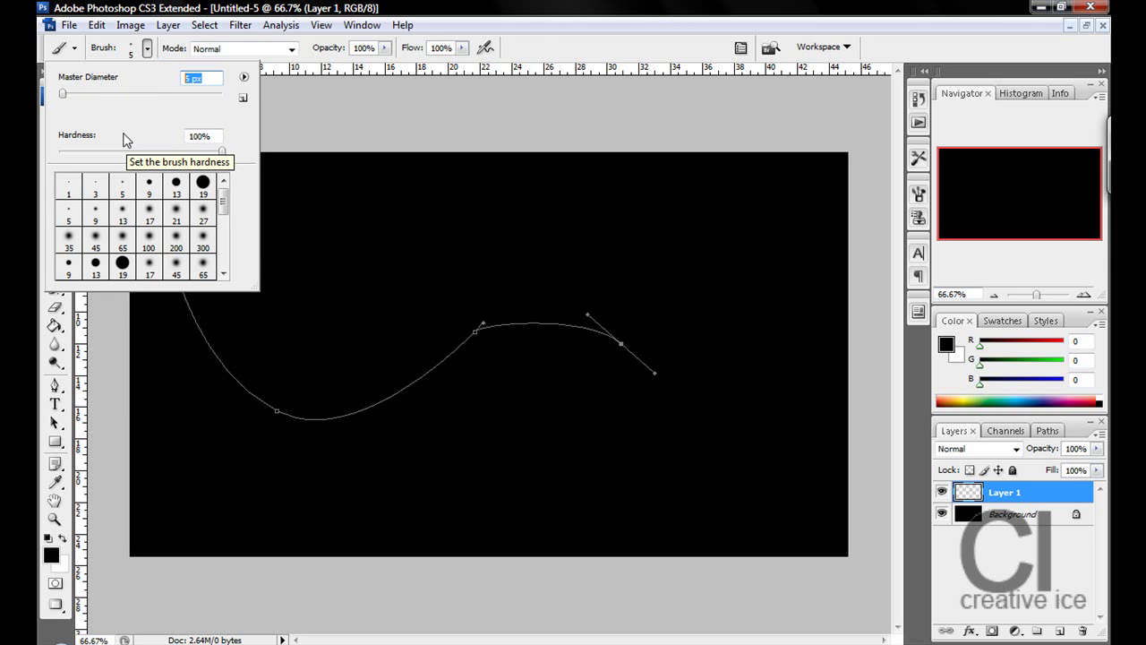
pyautogui.write('2')
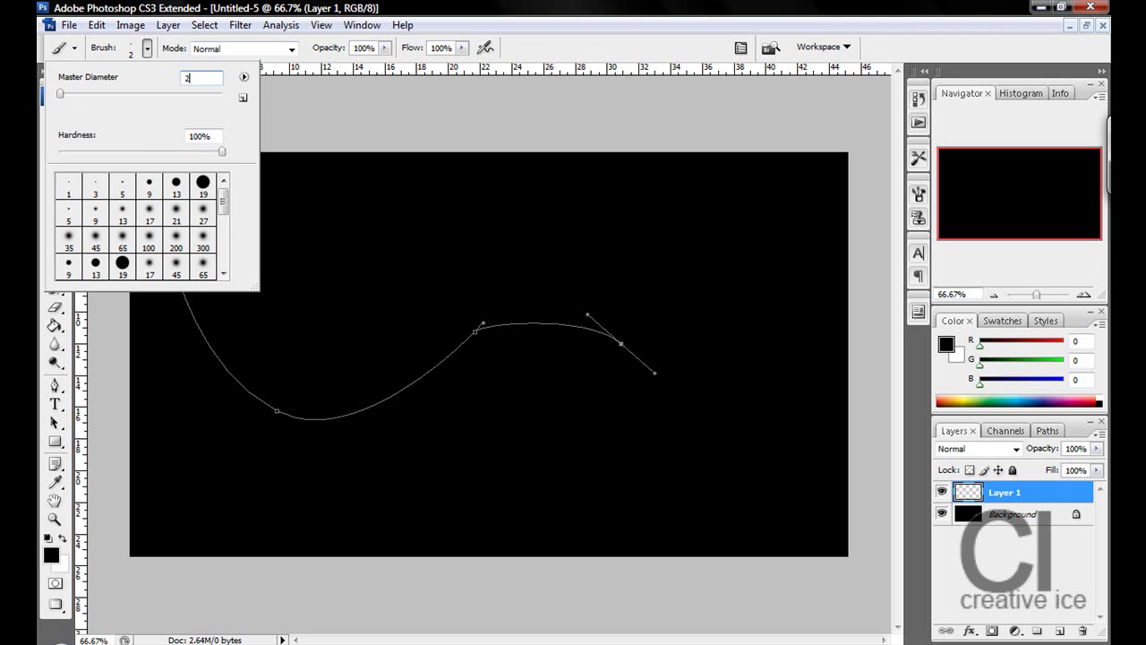
pyautogui.press('Return')
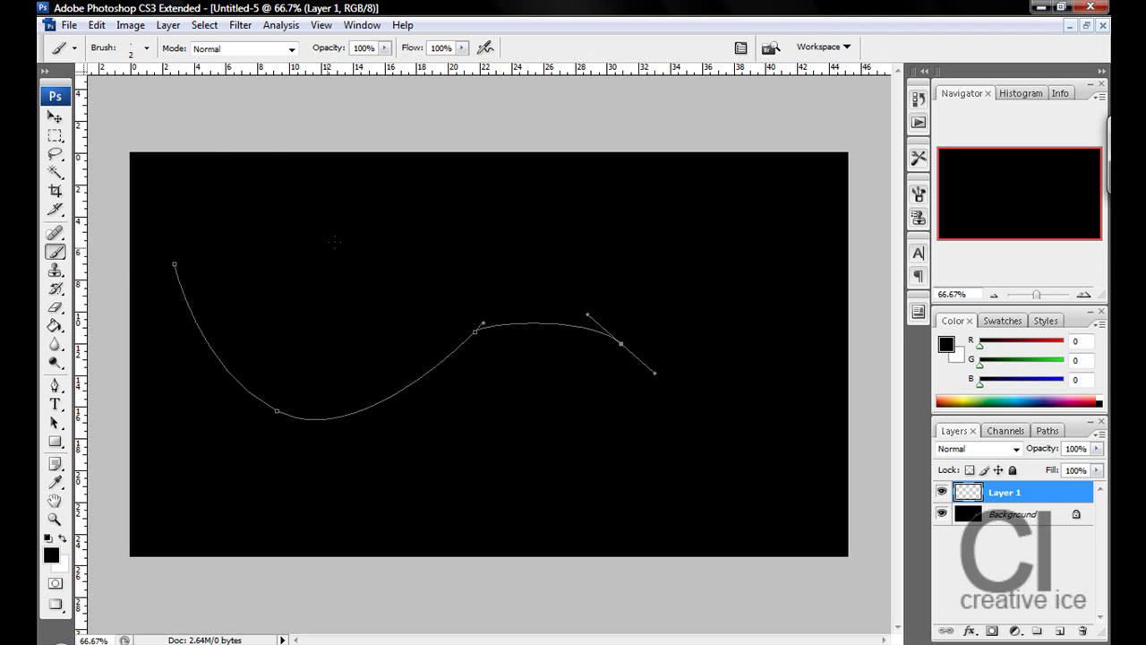
pyautogui.click(54, 386)
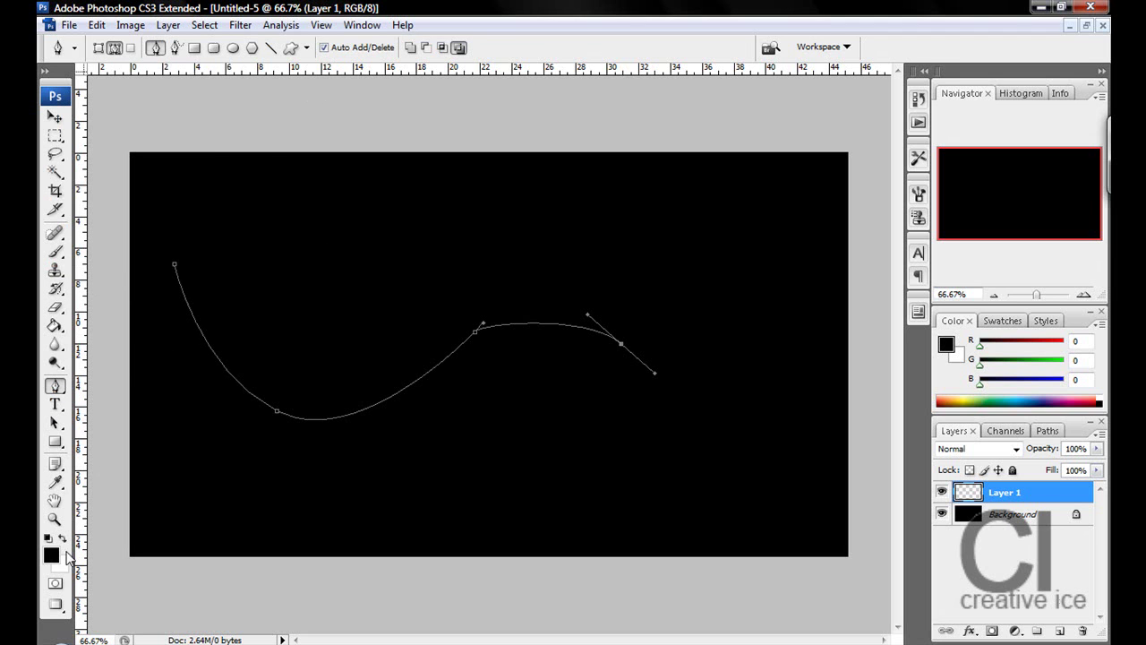
pyautogui.click(62, 540)
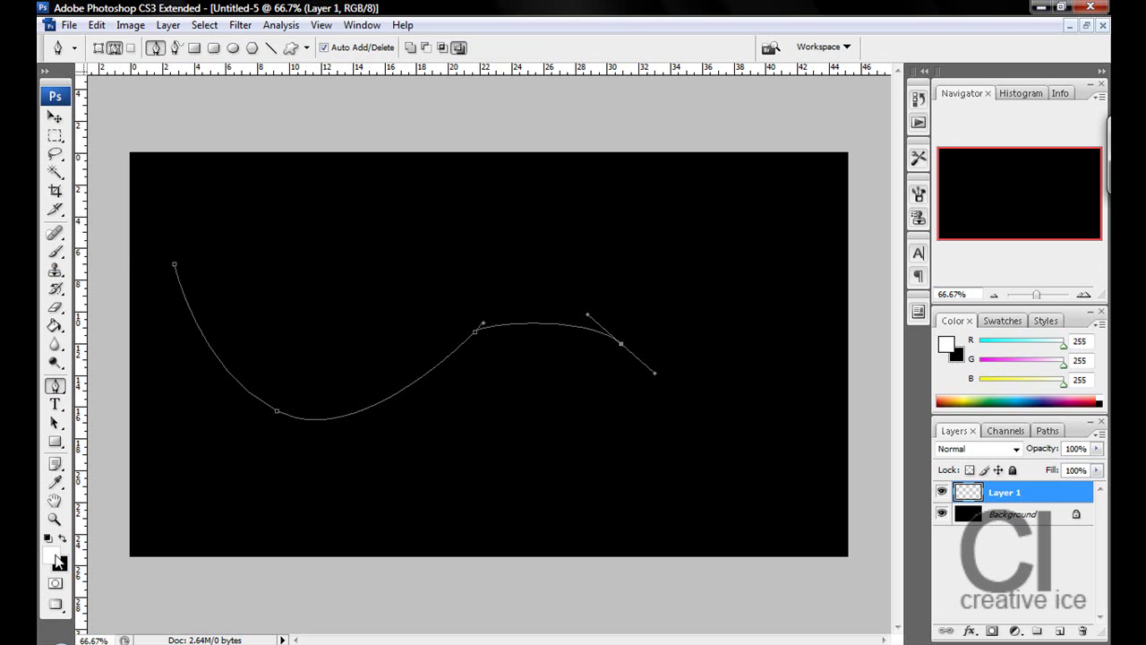
# Stroke the curve path with the Brush using Simulate Pressure, then delete the path
pyautogui.rightClick(224, 378)
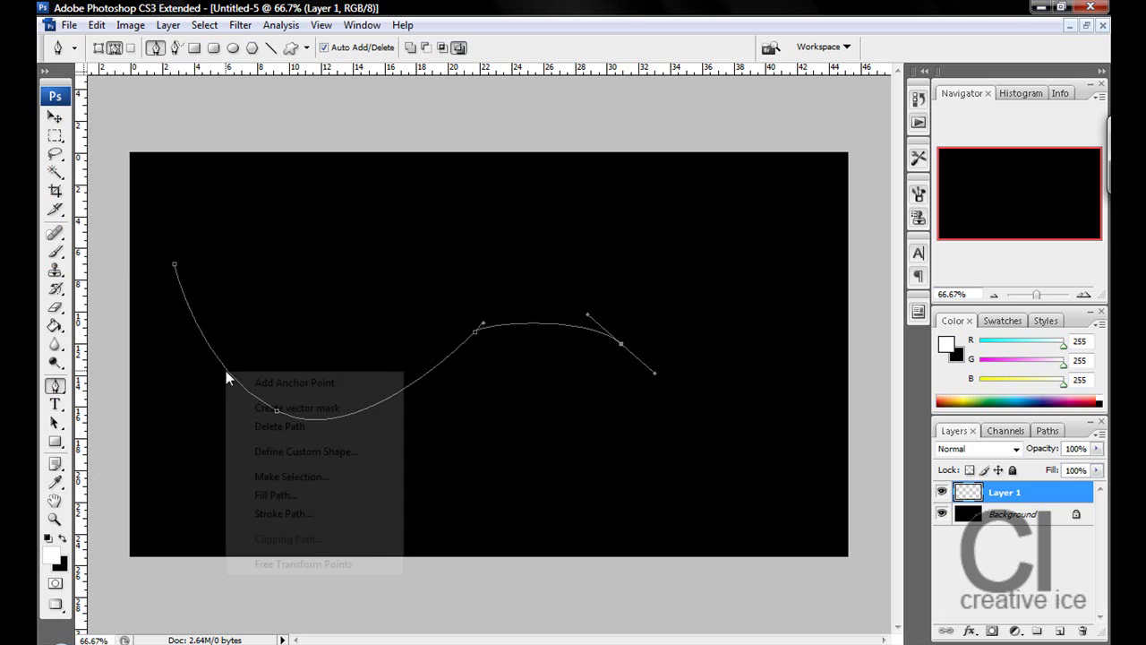
pyautogui.click(291, 513)
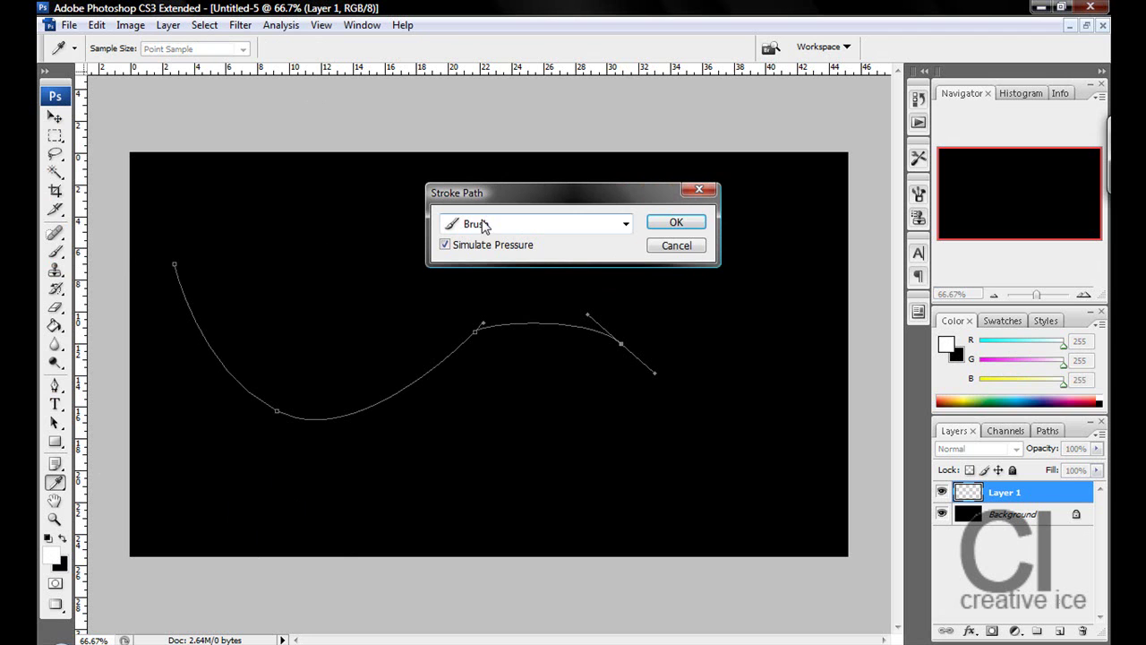
pyautogui.click(676, 222)
pyautogui.rightClick(298, 337)
pyautogui.click(319, 360)
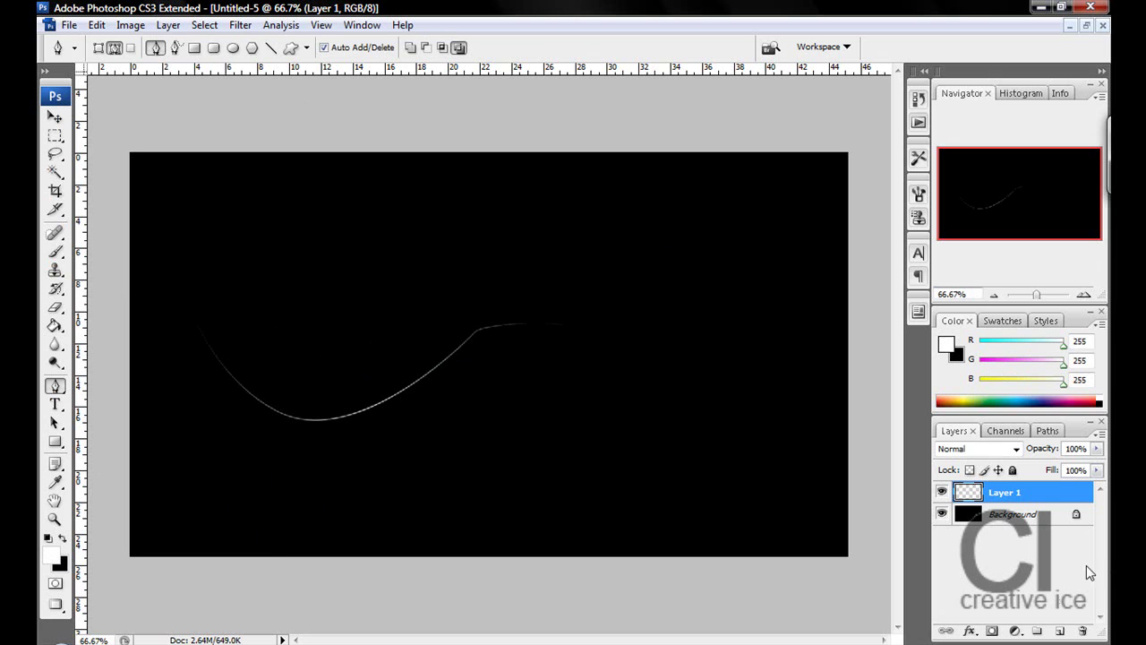
# On new Layer 2, draw a Pen path crossing the first curve and curling into a loop
pyautogui.click(1061, 631)
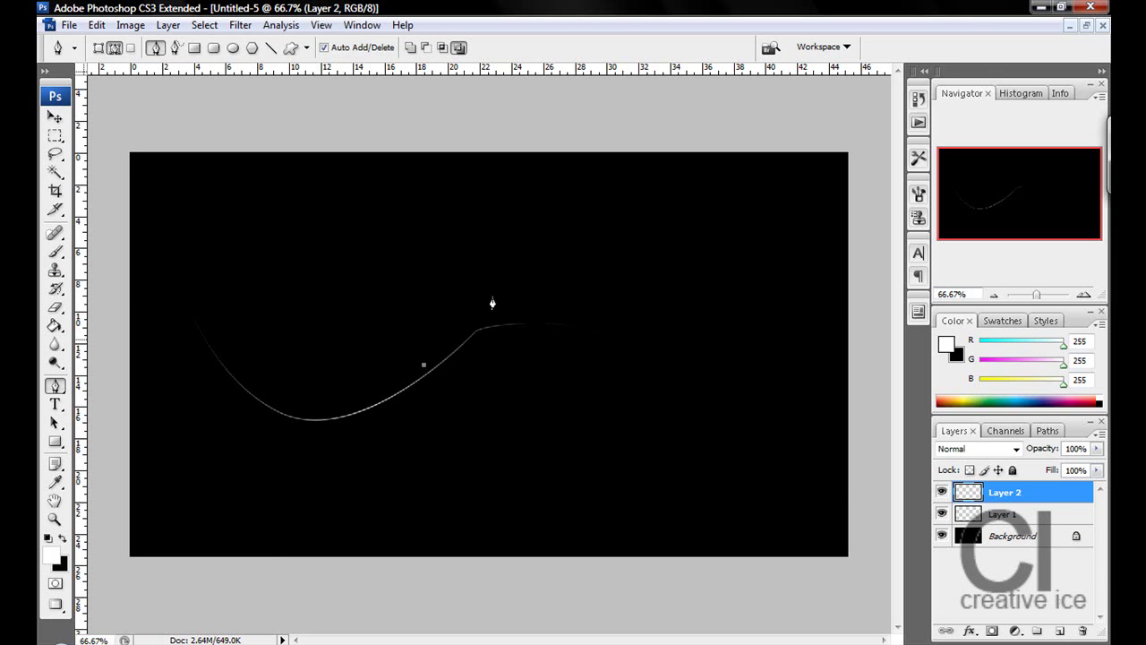
pyautogui.moveTo(621, 287); pyautogui.dragTo(614, 370)
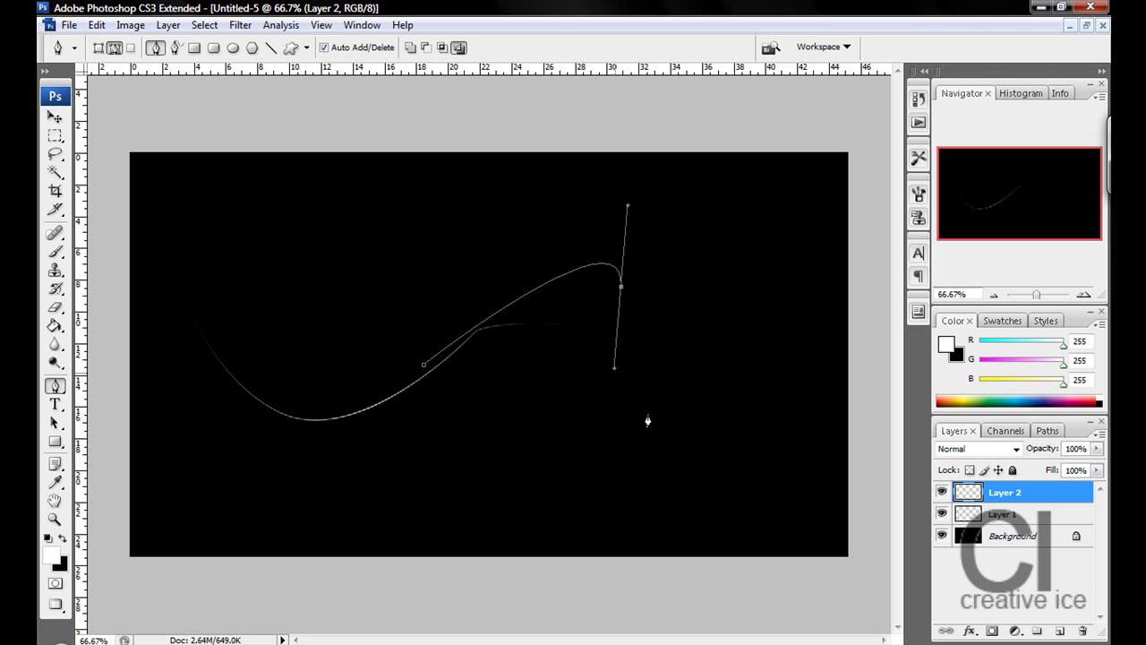
pyautogui.moveTo(660, 422); pyautogui.dragTo(631, 439)
pyautogui.hotkey('ctrl', 'z')
pyautogui.rightClick(621, 293)
pyautogui.click(636, 300)
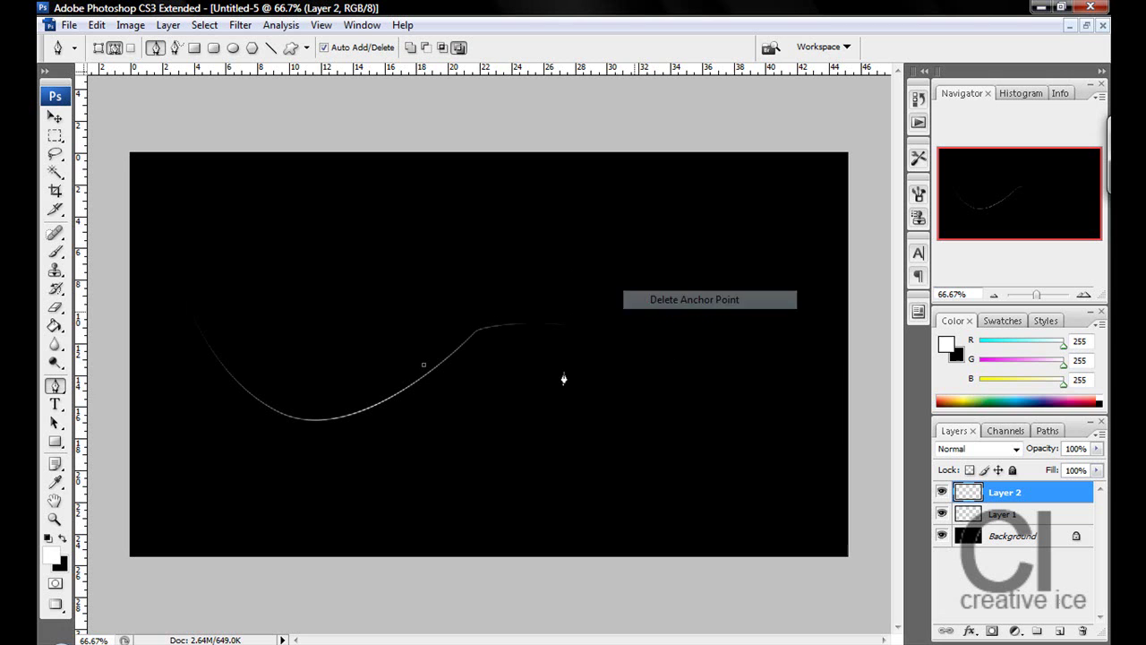
pyautogui.moveTo(595, 381); pyautogui.dragTo(630, 343)
pyautogui.moveTo(686, 304); pyautogui.dragTo(746, 276)
pyautogui.moveTo(785, 397); pyautogui.dragTo(758, 443)
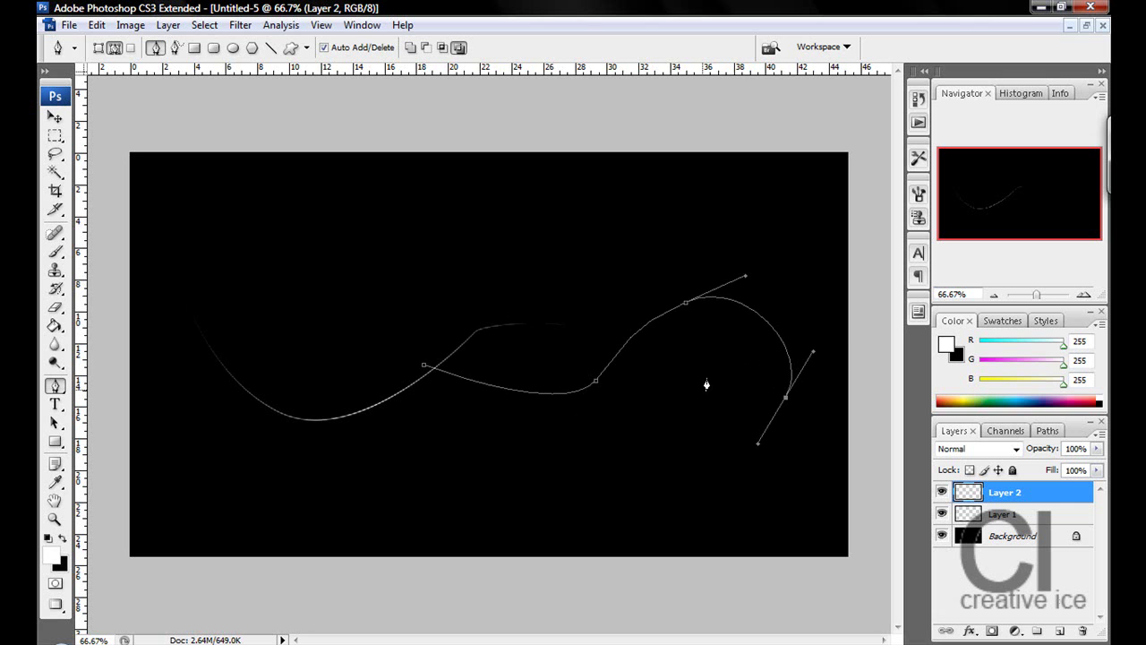
pyautogui.moveTo(706, 379); pyautogui.dragTo(720, 369)
pyautogui.moveTo(829, 349); pyautogui.dragTo(842, 381)
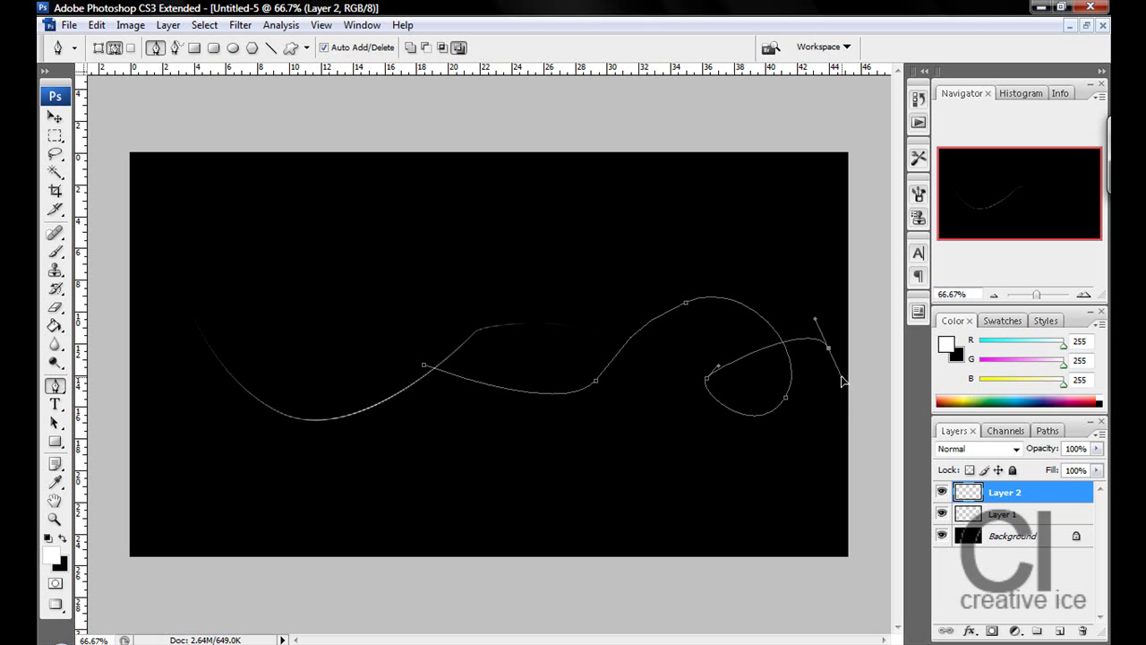
# Stroke the new path with the white brush using Simulate Pressure, then delete the path
pyautogui.rightClick(704, 302)
pyautogui.click(746, 441)
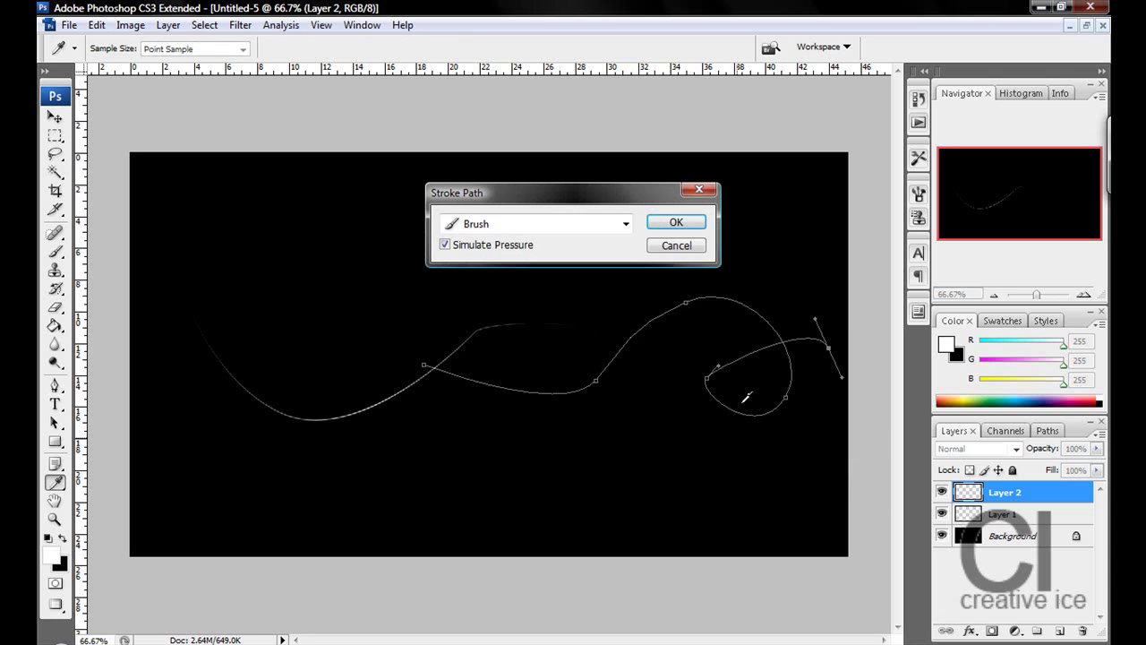
pyautogui.click(689, 224)
pyautogui.rightClick(744, 334)
pyautogui.click(772, 363)
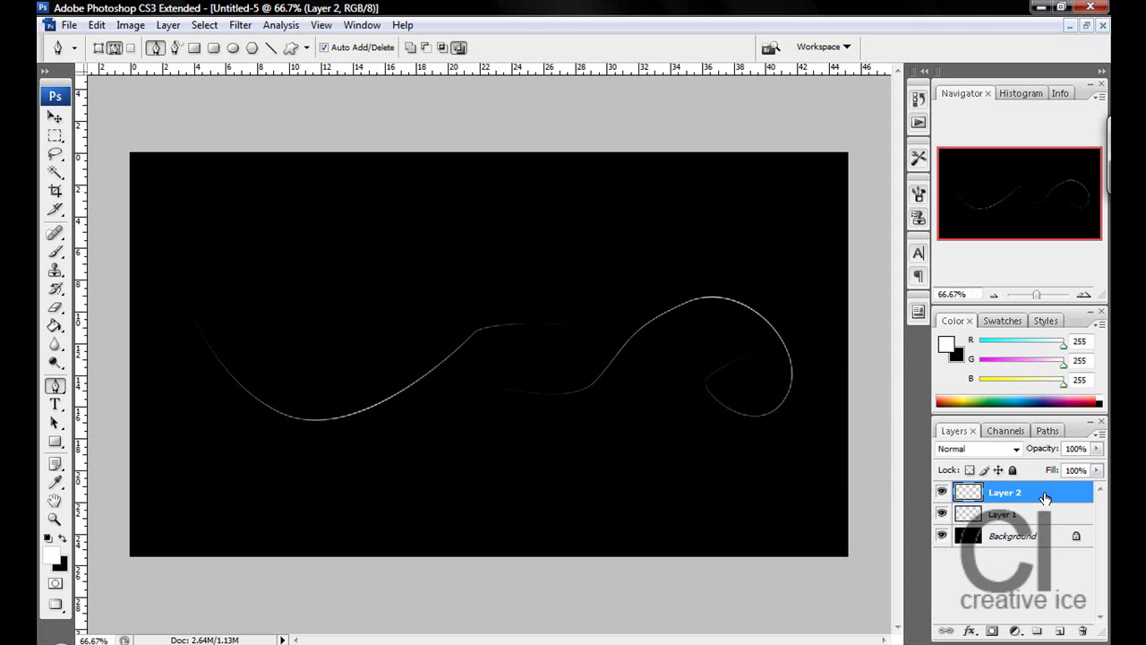
# Select Layer 1 and Layer 2 and merge them into one curve layer
pyautogui.keyDown('shift'); pyautogui.click(1012, 518); pyautogui.keyUp('shift')
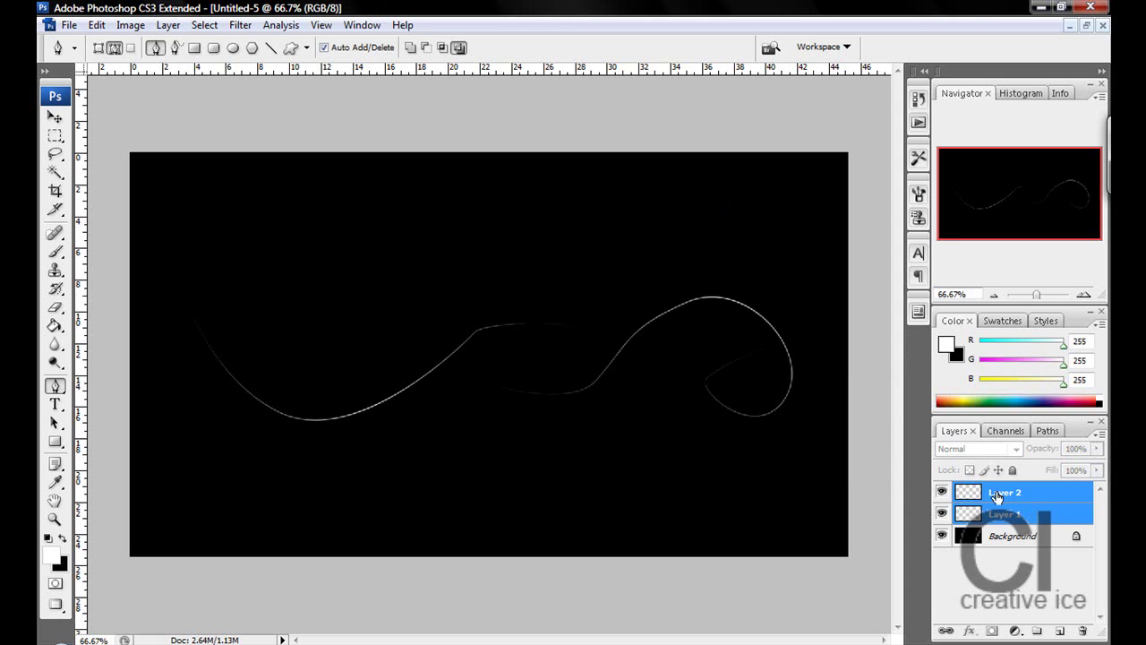
pyautogui.click(1016, 548)
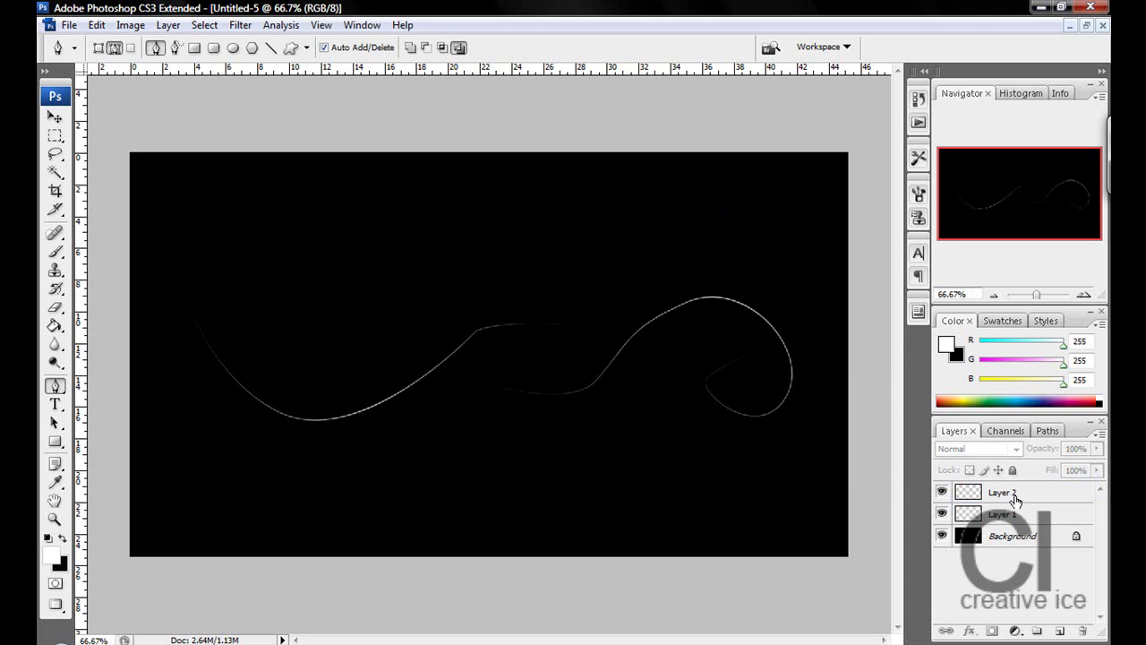
pyautogui.click(1013, 499)
pyautogui.keyDown('shift'); pyautogui.click(1012, 518); pyautogui.keyUp('shift')
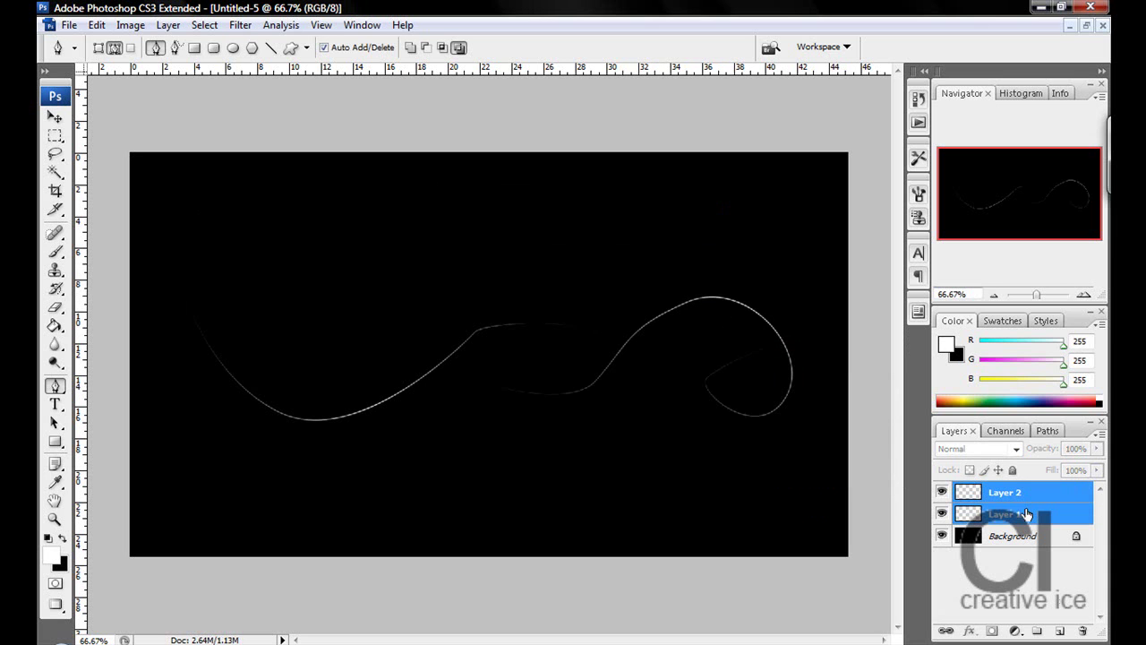
pyautogui.click(1101, 434)
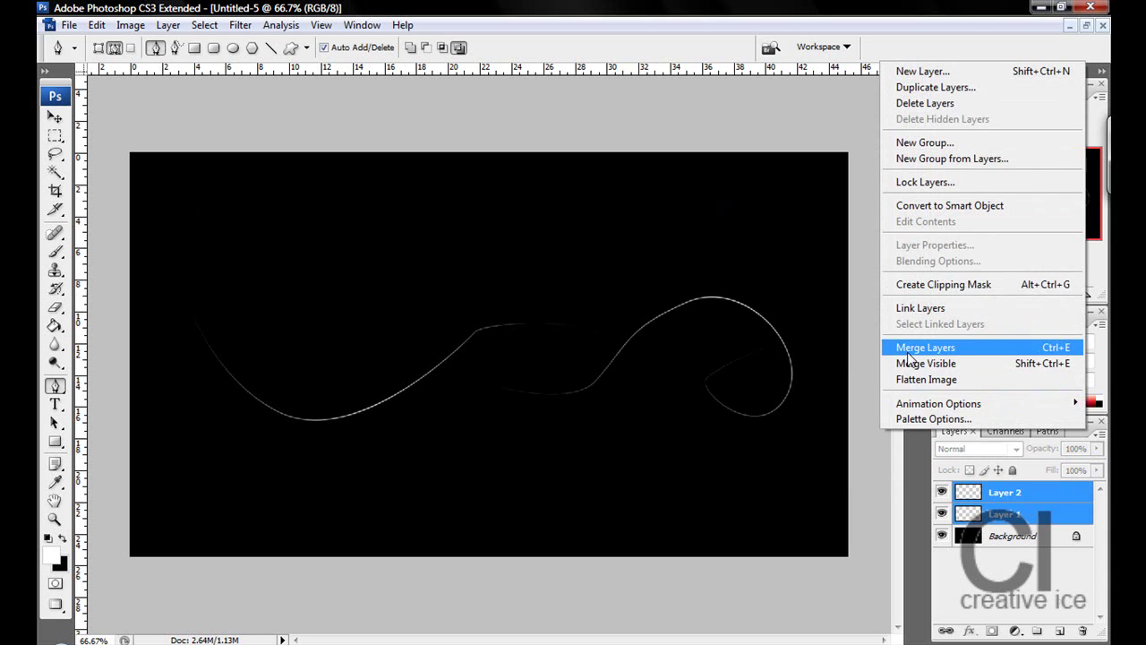
pyautogui.click(898, 349)
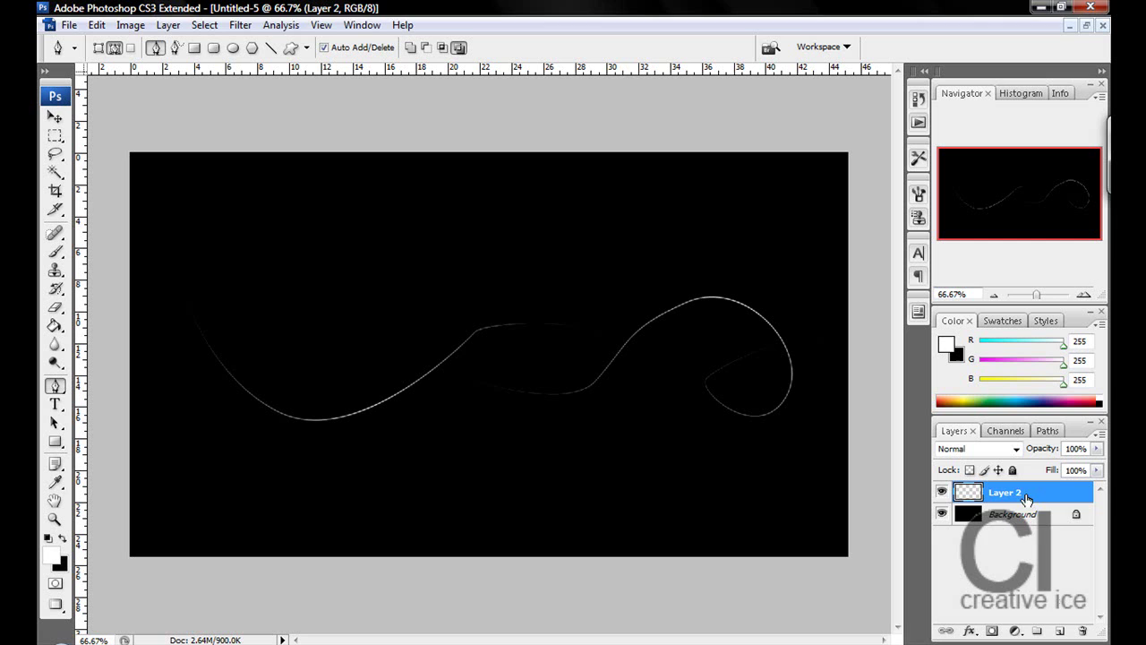
# Duplicate the curve layer several times, offsetting each copy slightly with the Move tool
pyautogui.moveTo(1027, 499); pyautogui.dragTo(1060, 630)
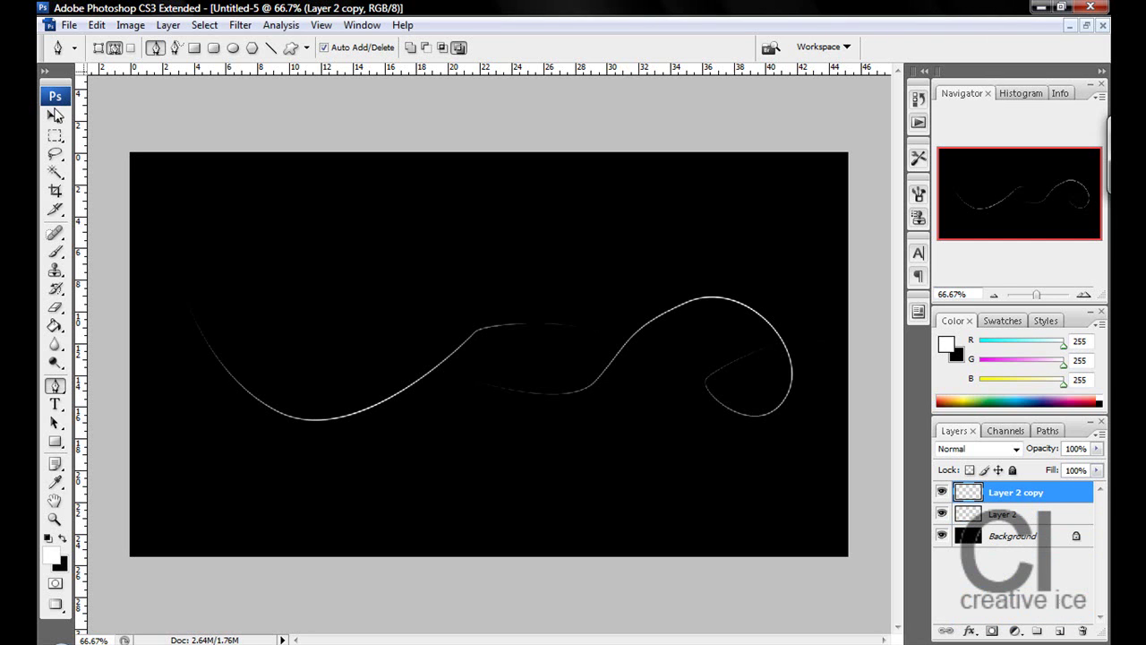
pyautogui.moveTo(672, 376); pyautogui.dragTo(674, 391)
pyautogui.hotkey('ctrl', 'z')
pyautogui.click(55, 117)
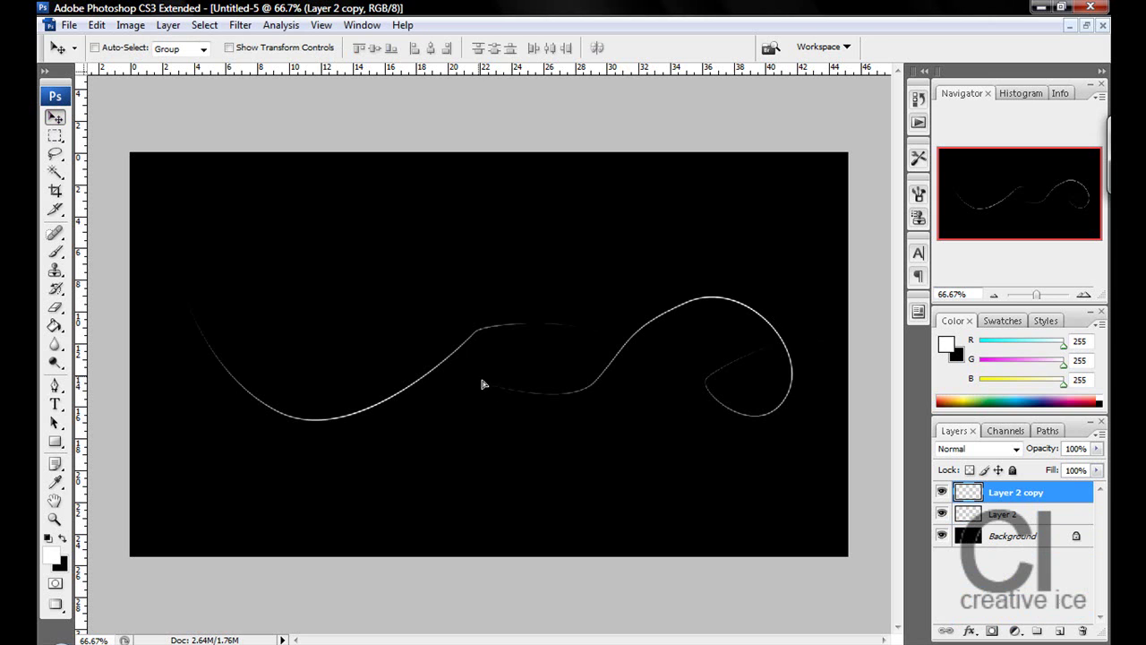
pyautogui.moveTo(482, 384); pyautogui.dragTo(489, 387)
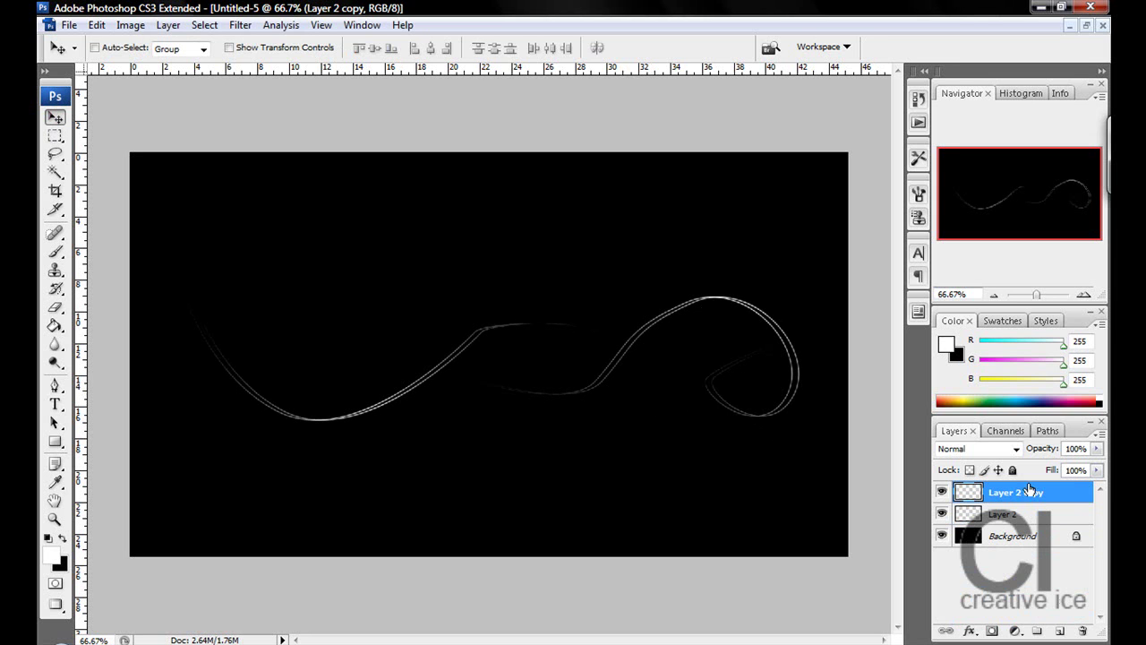
pyautogui.moveTo(653, 471)
pyautogui.mouseDown()
pyautogui.moveTo(618, 431)
pyautogui.moveTo(612, 445)
pyautogui.mouseUp()
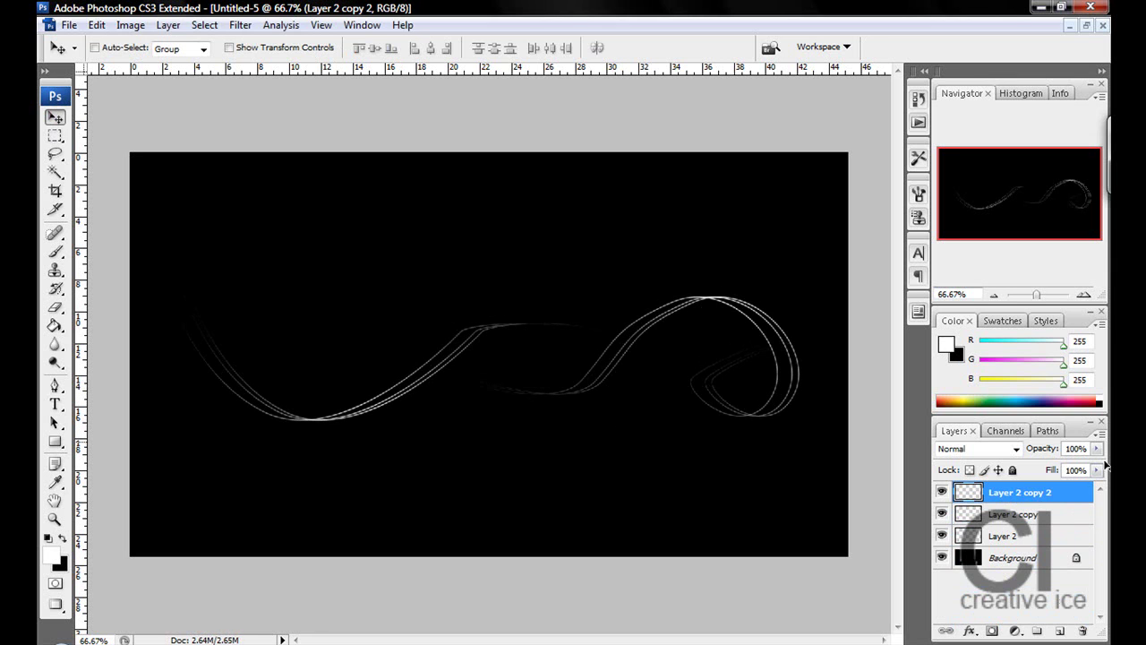
pyautogui.moveTo(1054, 495); pyautogui.dragTo(1059, 631)
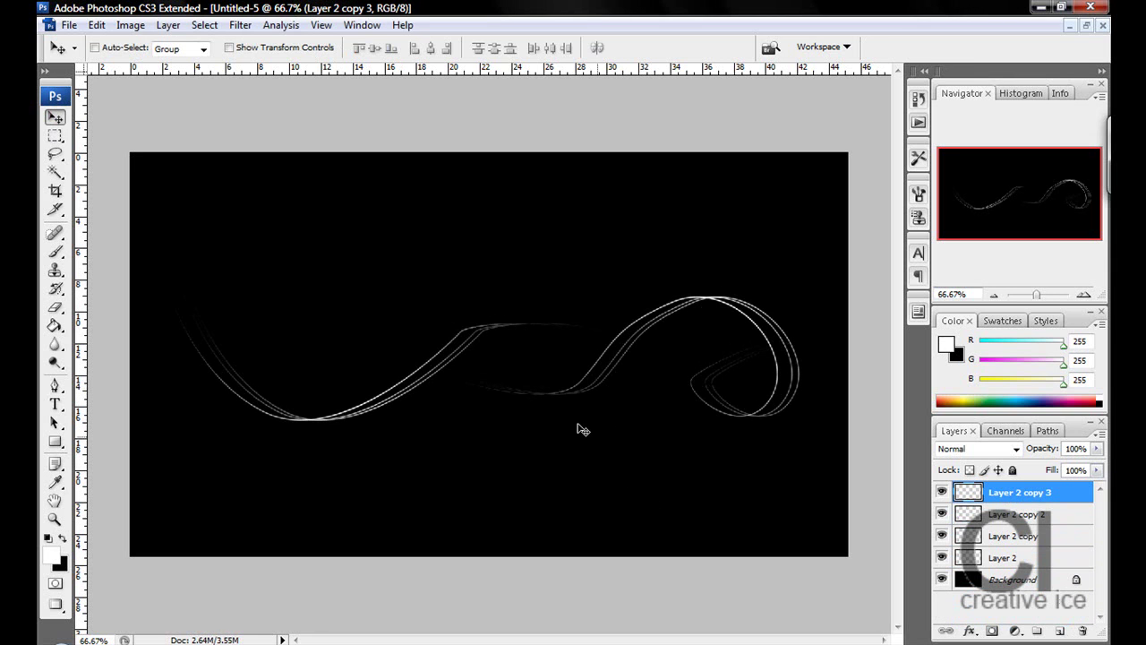
pyautogui.moveTo(578, 430); pyautogui.dragTo(605, 431)
pyautogui.moveTo(1059, 494); pyautogui.dragTo(1063, 632)
pyautogui.press('Down')
pyautogui.press('Down')
pyautogui.press('Down')
pyautogui.press('Down')
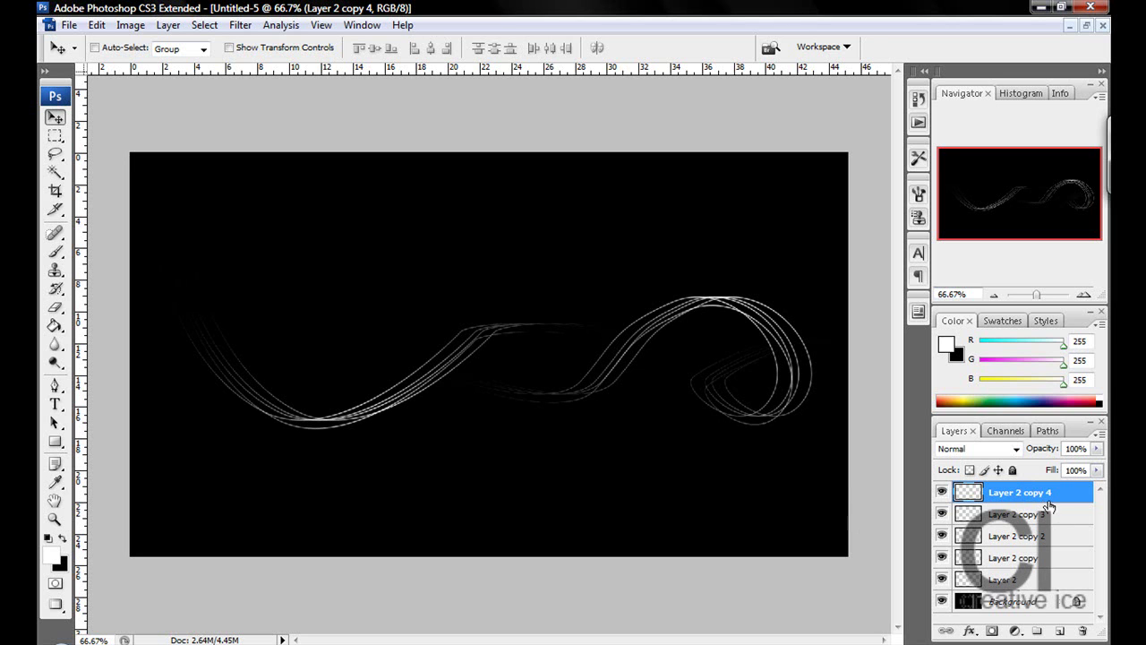
# Merge the curve copies, add two offset duplicates with Ctrl+J and Ctrl+Alt+Shift+T, then merge those three
pyautogui.keyDown('shift'); pyautogui.click(1037, 582); pyautogui.keyUp('shift')
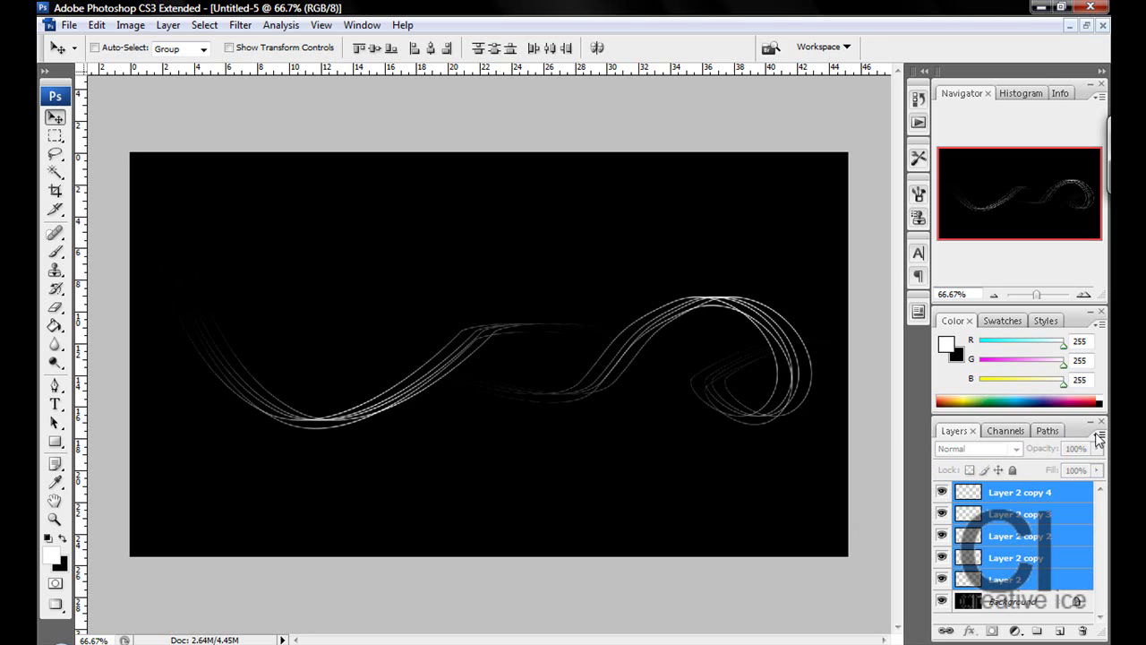
pyautogui.click(1100, 435)
pyautogui.click(940, 350)
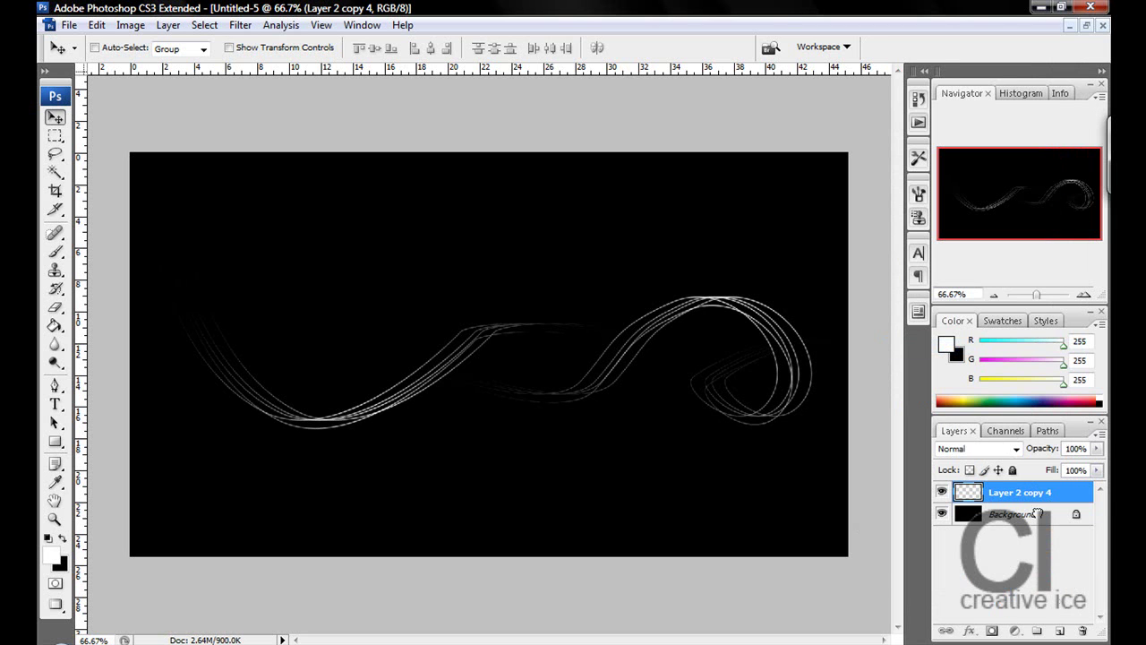
pyautogui.hotkey('ctrl', 'j')
pyautogui.moveTo(491, 361); pyautogui.dragTo(499, 374)
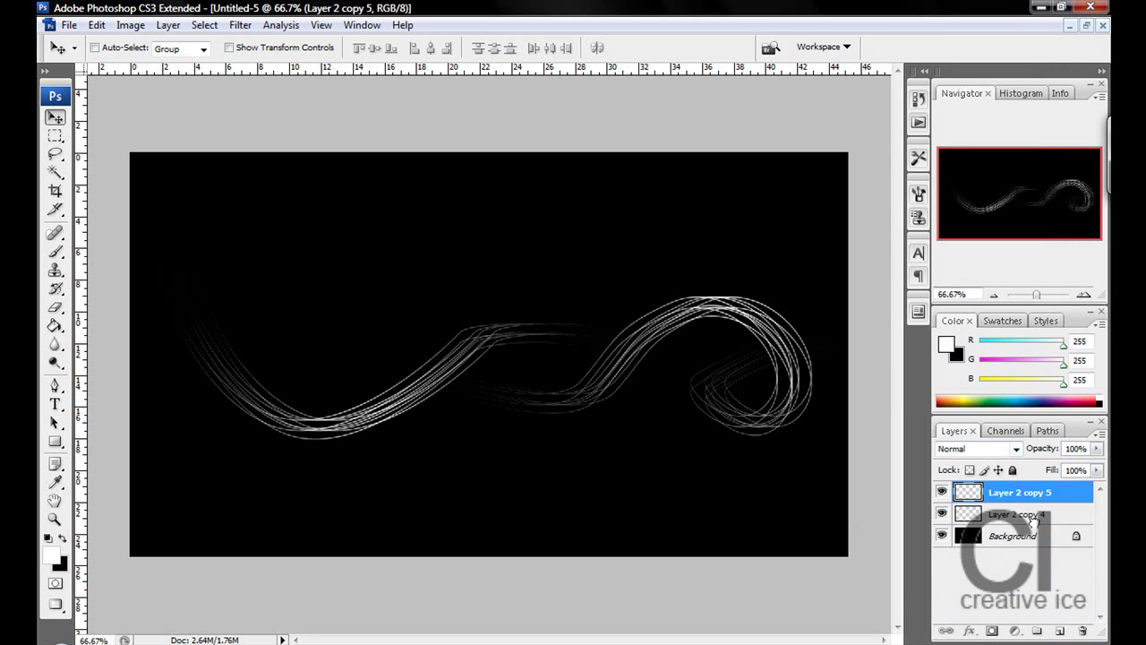
pyautogui.hotkey('ctrl', 'alt', 'shift', 't')
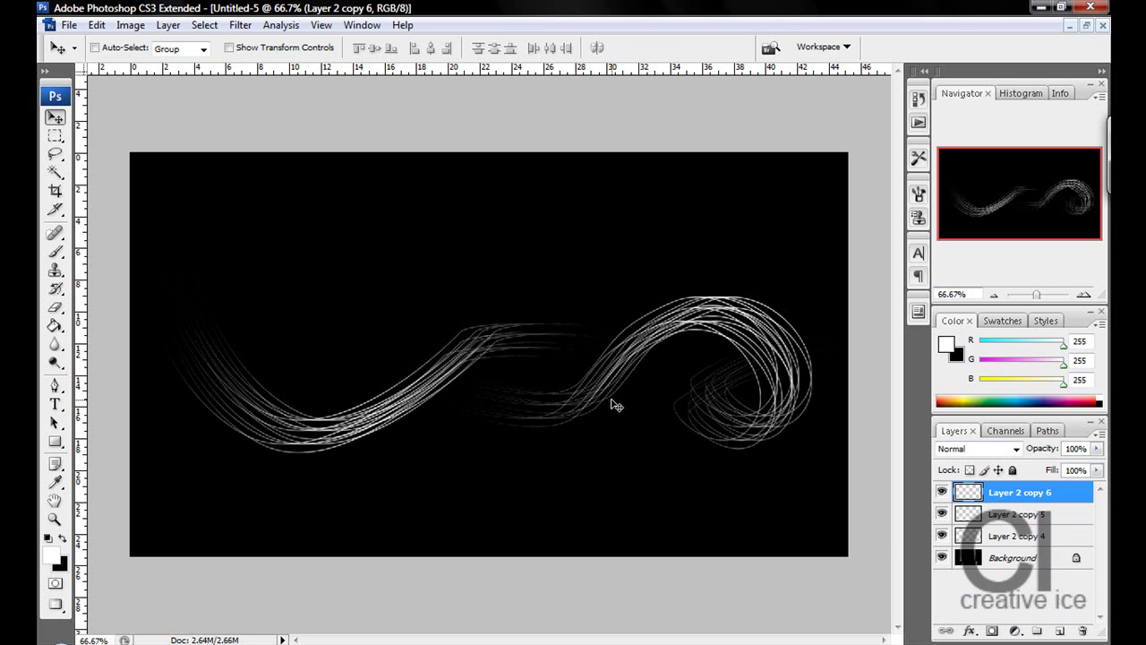
pyautogui.keyDown('shift'); pyautogui.click(1053, 540); pyautogui.keyUp('shift')
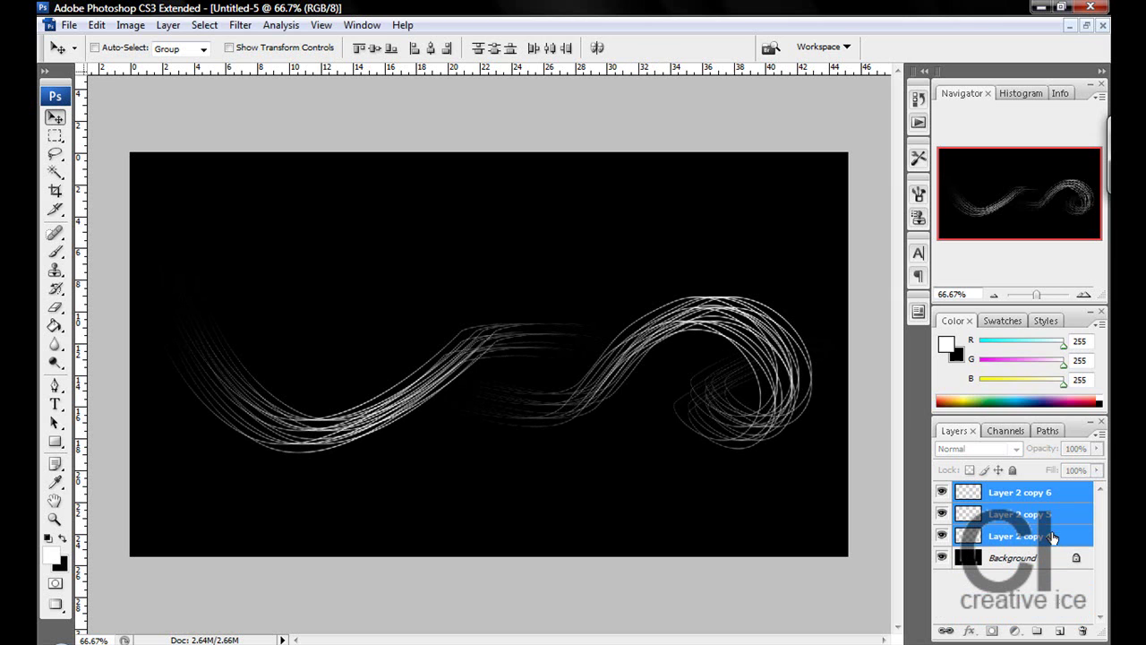
pyautogui.click(1101, 430)
pyautogui.click(961, 351)
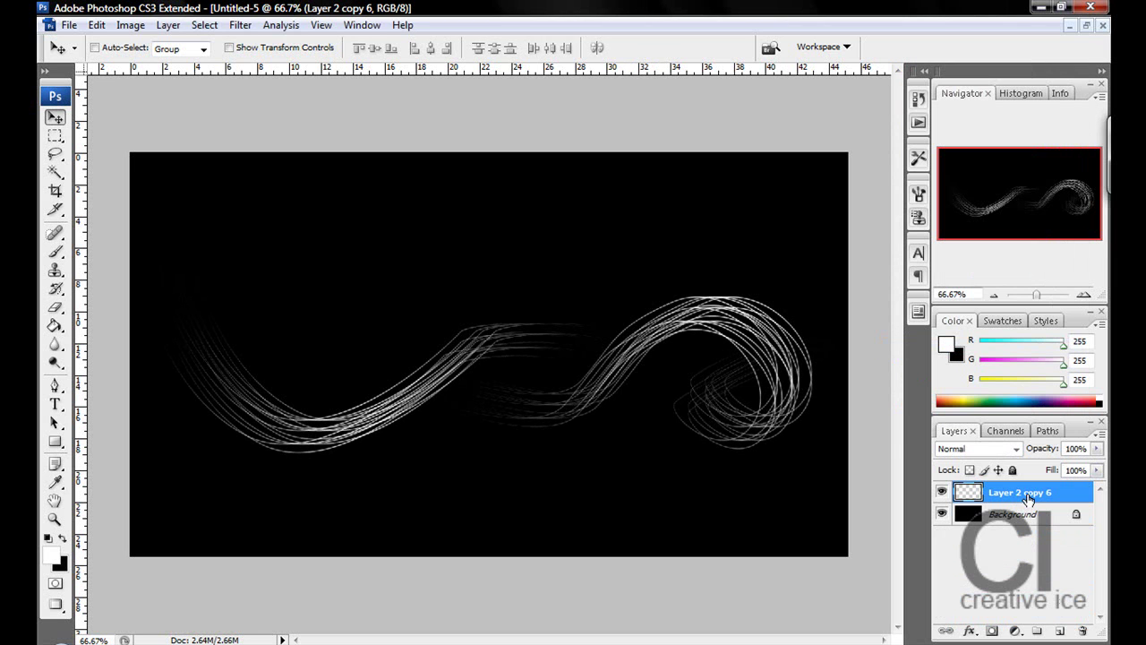
# Duplicate the strands, shift the copy left, and merge both into Layer 2 copy 7
pyautogui.hotkey('ctrl', 'j')
pyautogui.moveTo(660, 373); pyautogui.dragTo(626, 370)
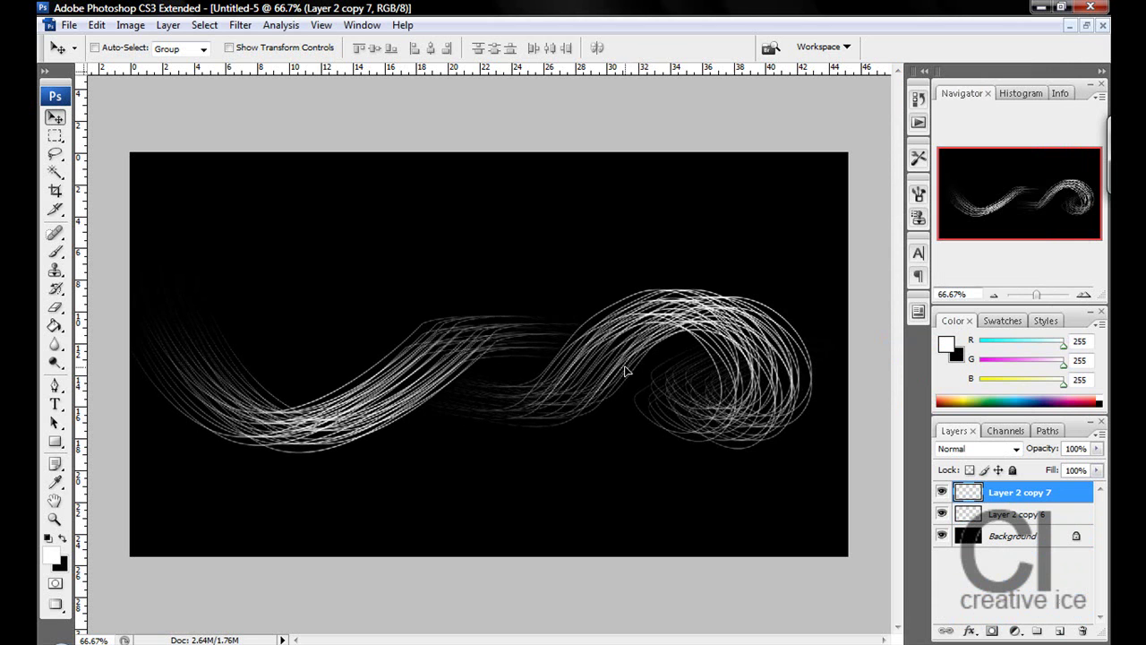
pyautogui.keyDown('shift'); pyautogui.click(1042, 518); pyautogui.keyUp('shift')
pyautogui.click(1101, 431)
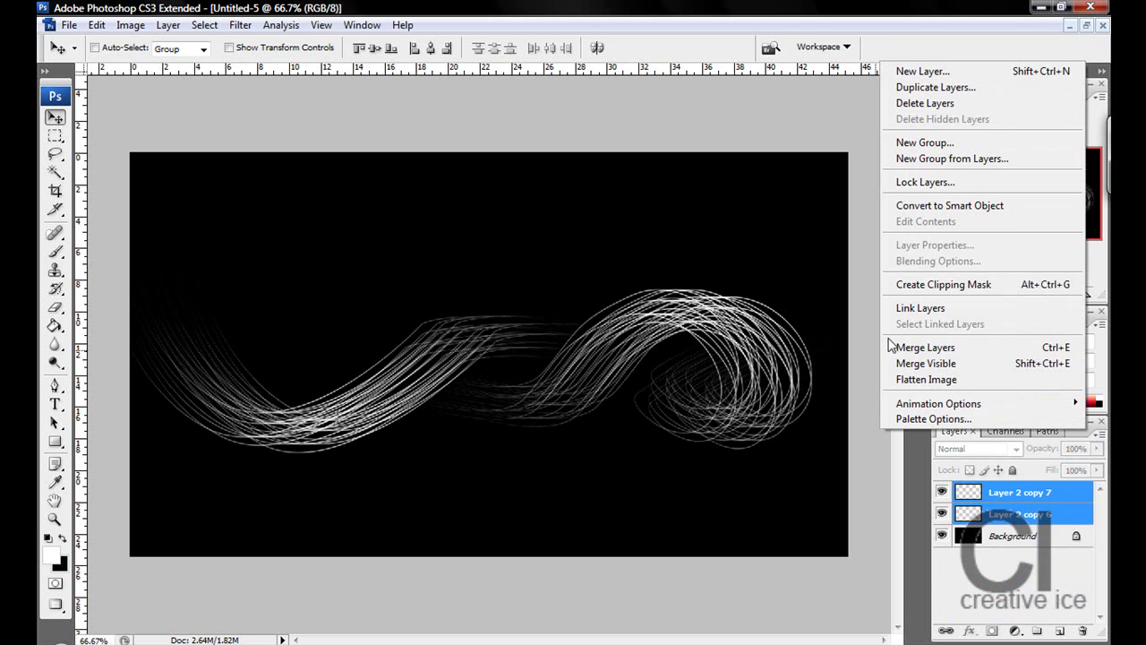
pyautogui.click(907, 347)
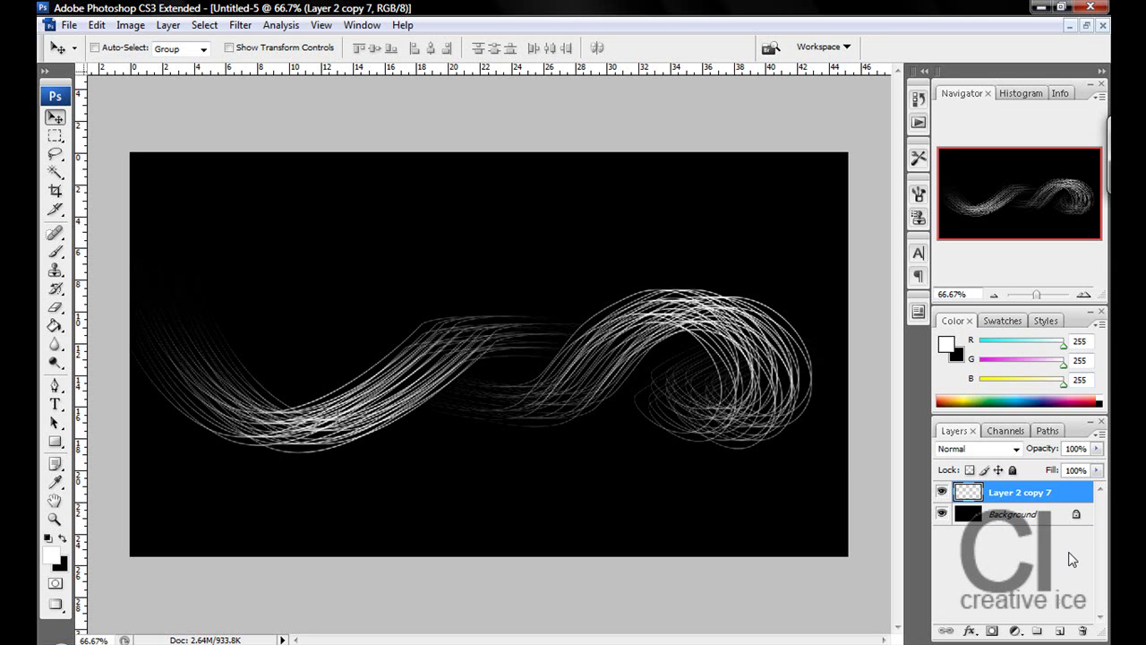
# Add a new empty layer and rename the strands layer 'Neon lines blank'
pyautogui.click(1060, 630)
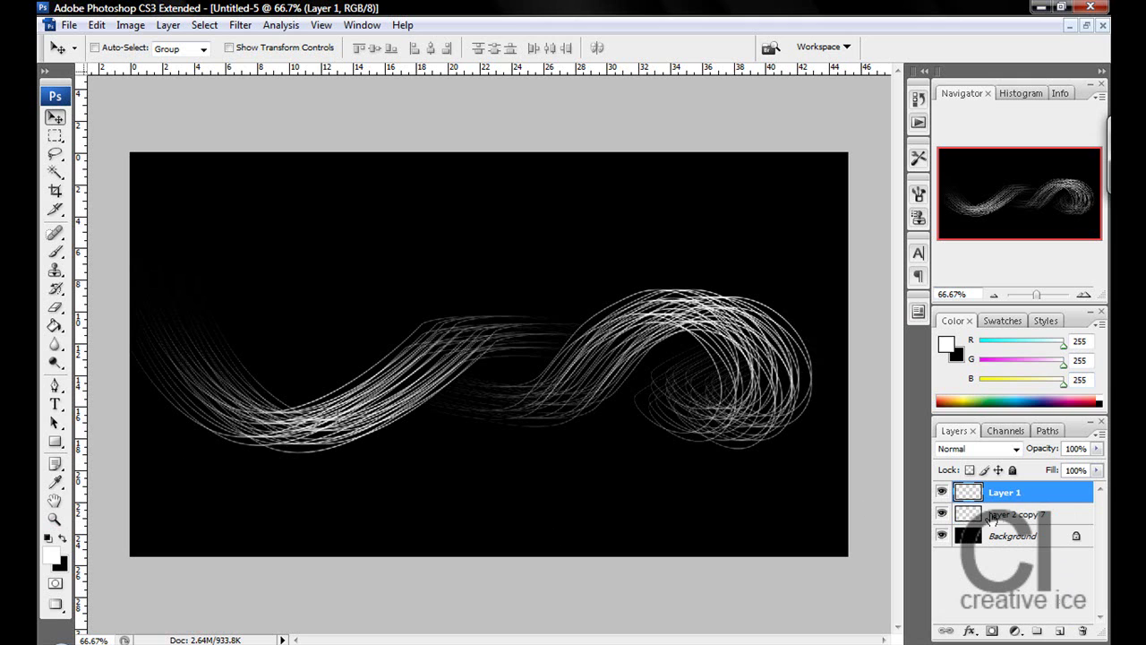
pyautogui.doubleClick(996, 516)
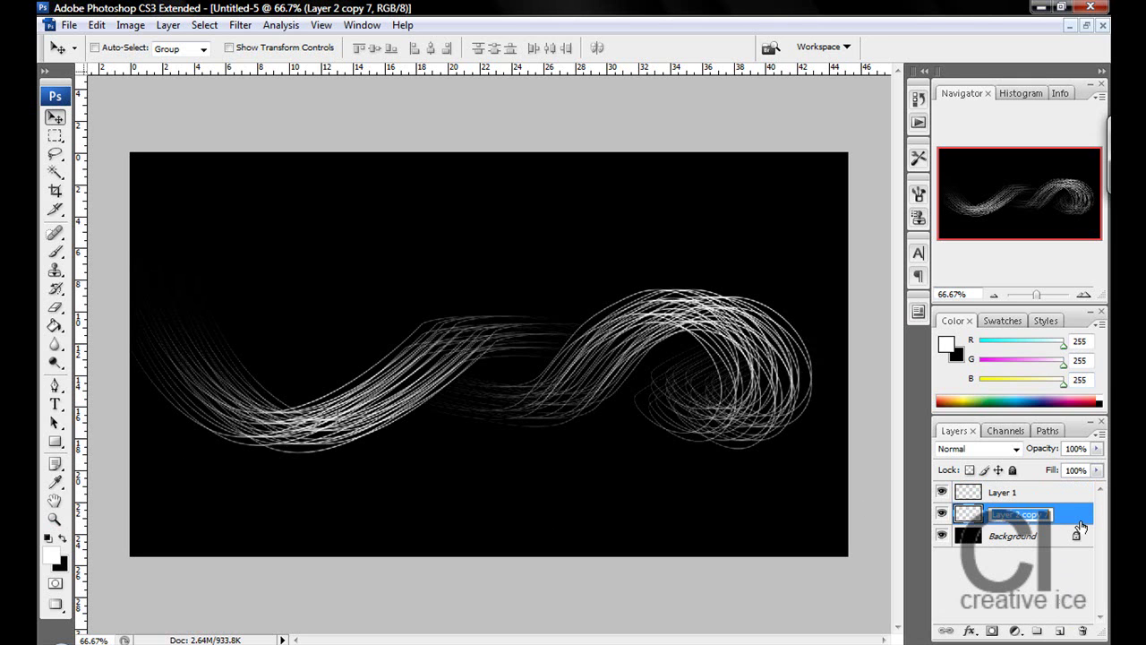
pyautogui.write('Neon lines blank')
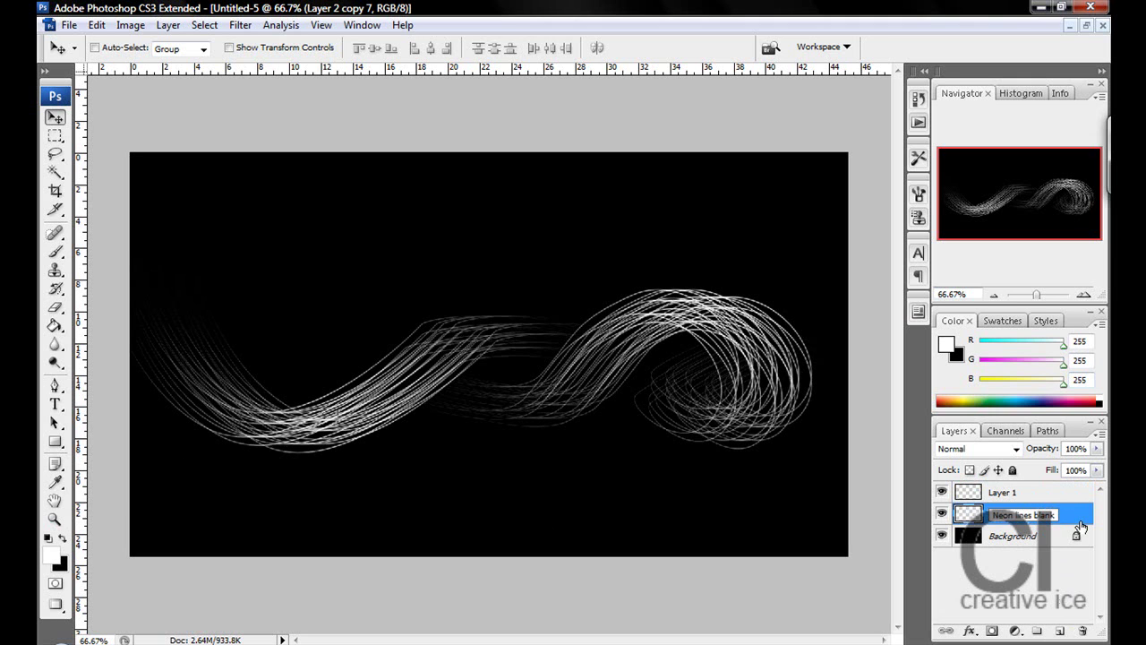
pyautogui.press('Return')
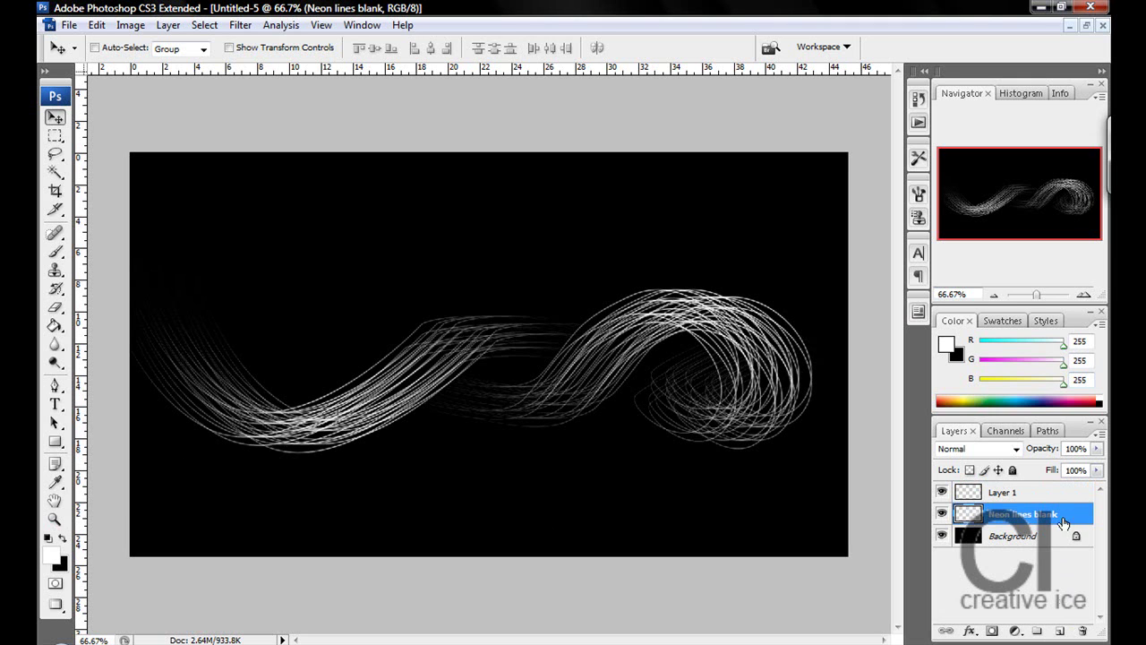
# Rename the empty Layer 1 to 'Colors' through Layer Properties
pyautogui.click(1008, 494)
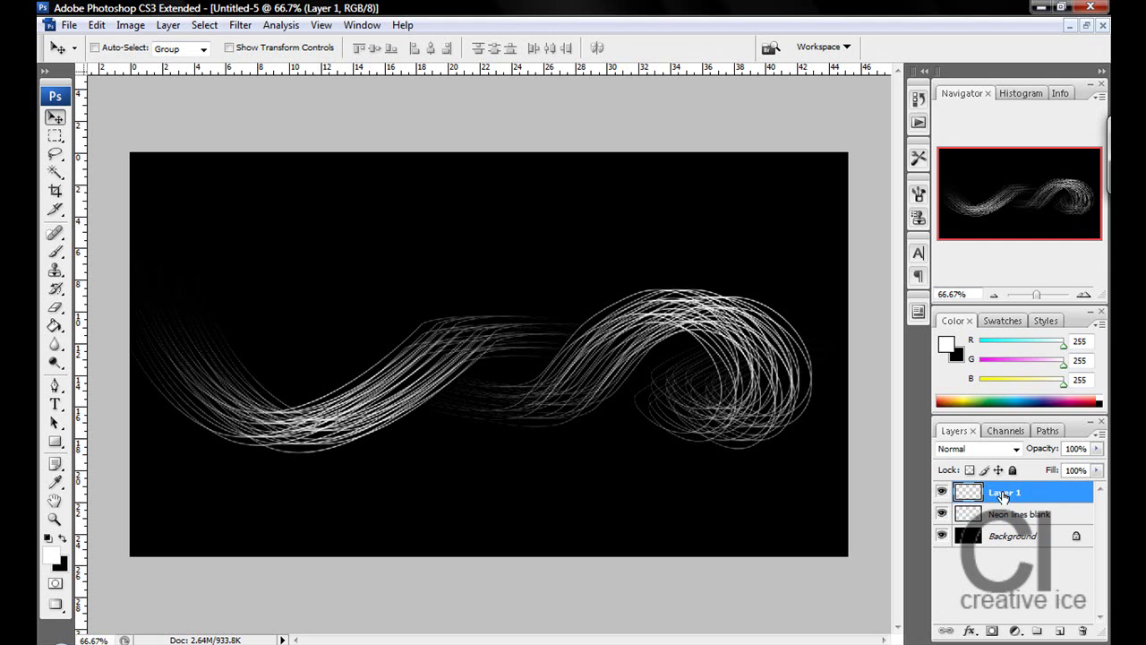
pyautogui.rightClick(1002, 498)
pyautogui.click(867, 113)
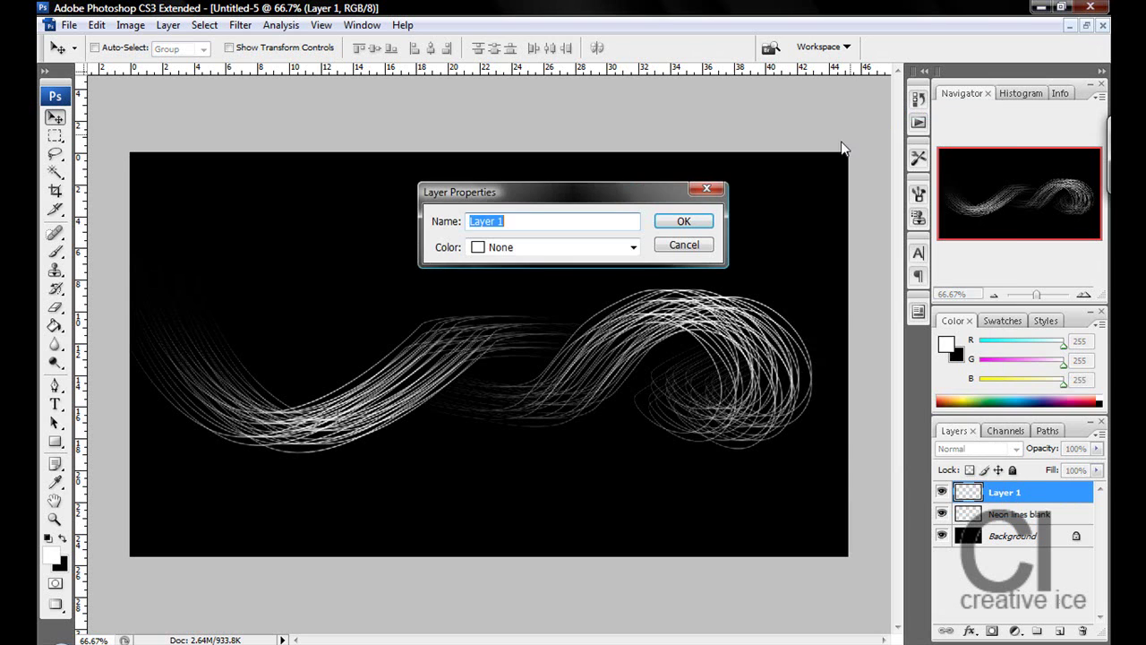
pyautogui.write('Colors')
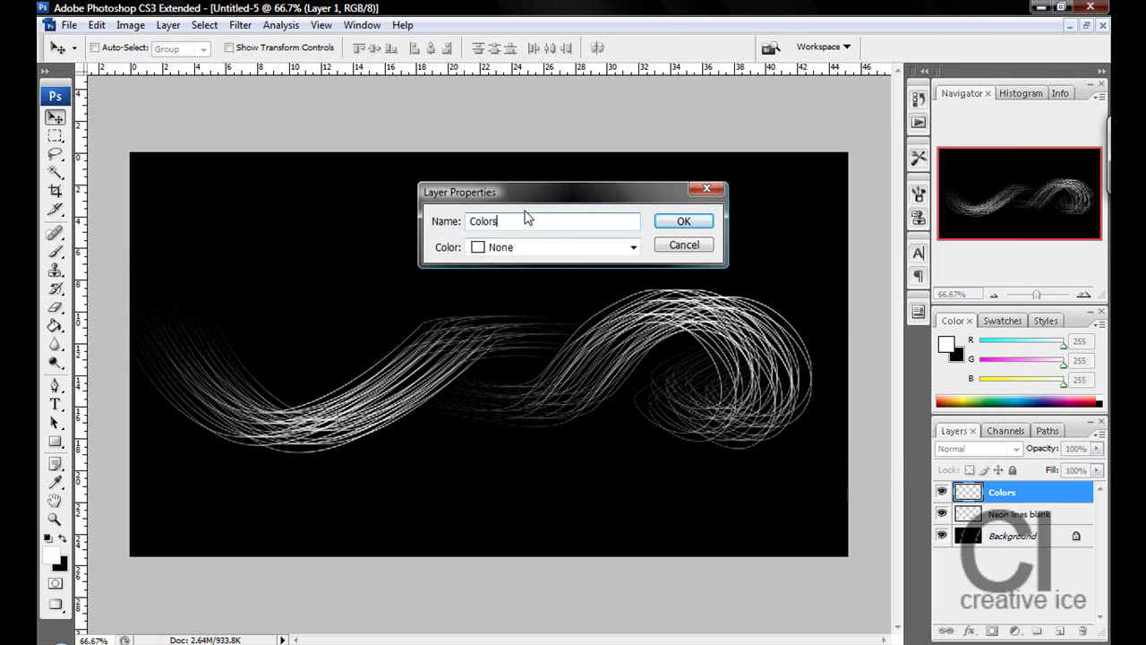
pyautogui.press('Return')
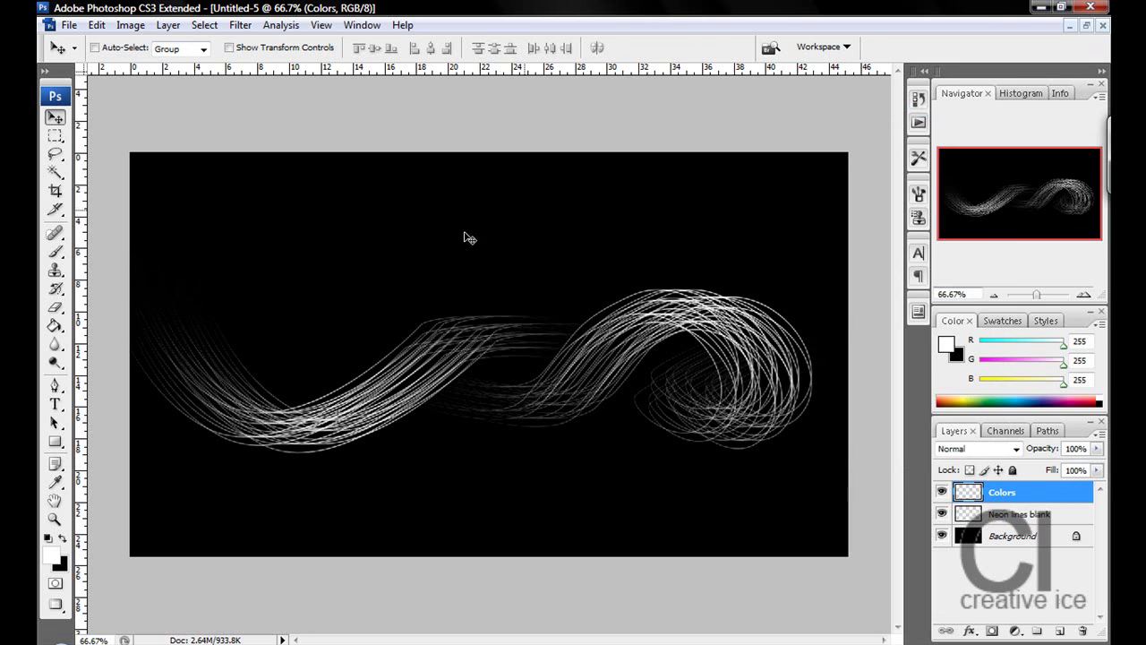
# Set the foreground colour to a softened magenta-purple
pyautogui.click(55, 559)
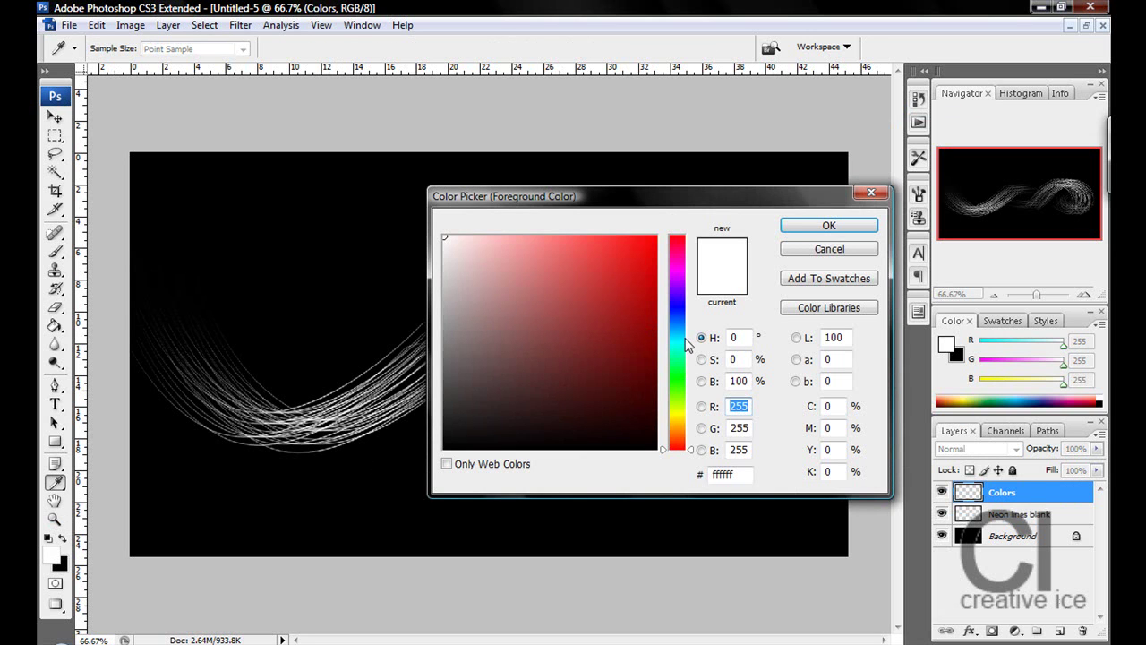
pyautogui.moveTo(684, 324); pyautogui.dragTo(682, 280)
pyautogui.click(656, 235)
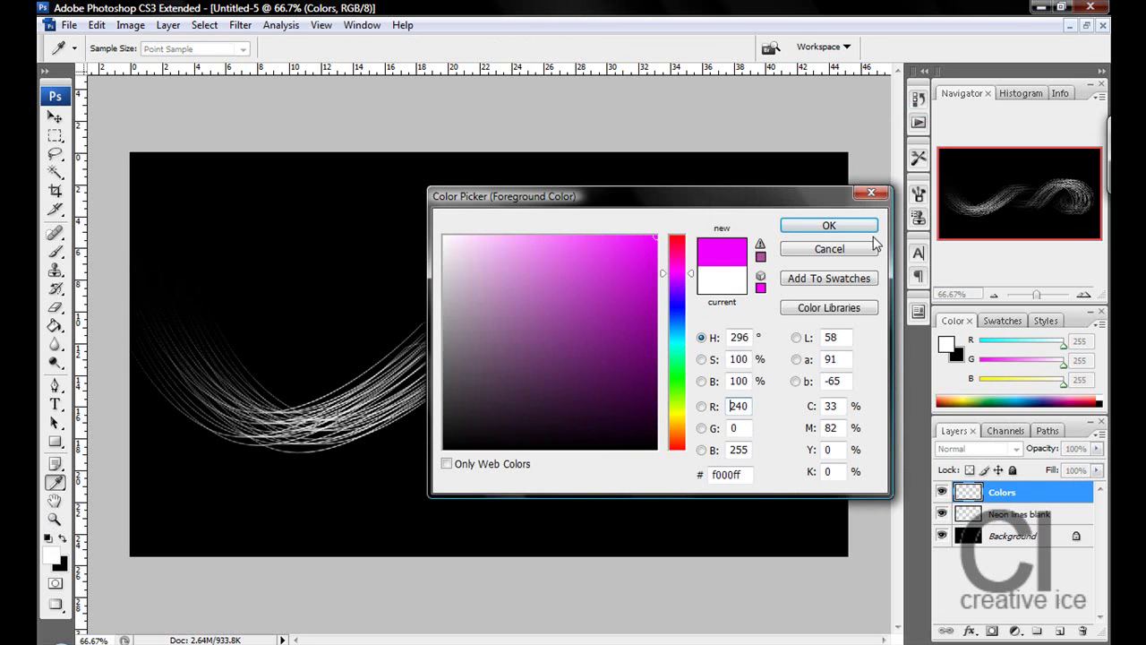
pyautogui.moveTo(642, 278)
pyautogui.mouseDown()
pyautogui.moveTo(606, 264)
pyautogui.moveTo(606, 286)
pyautogui.mouseUp()
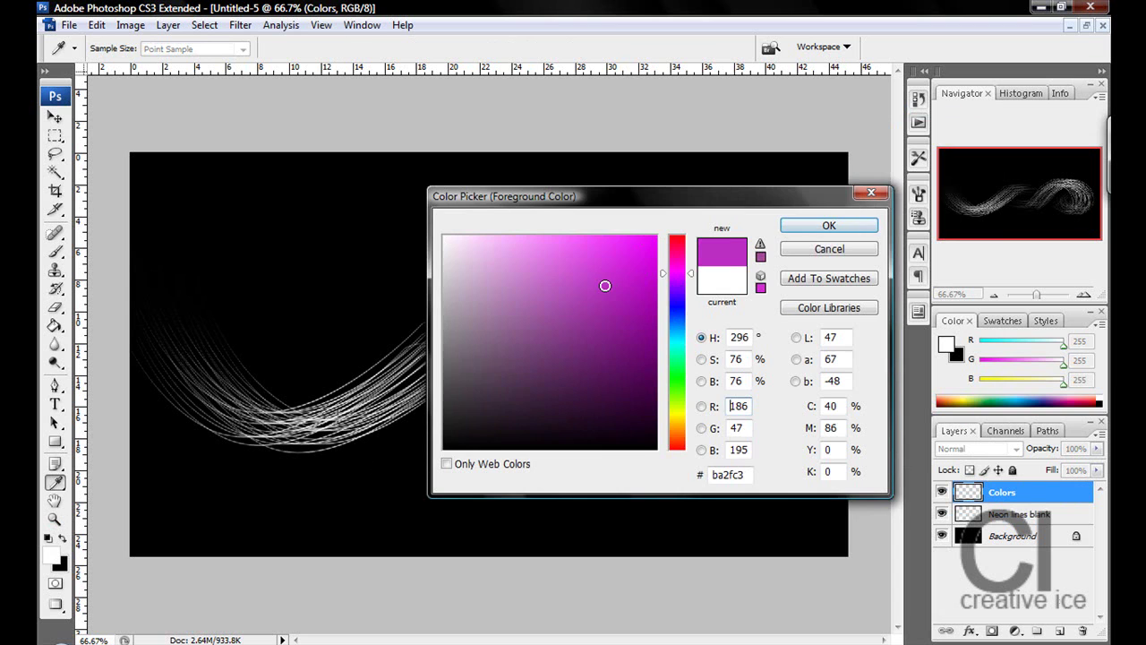
pyautogui.click(833, 226)
# Choose a fully soft 200 px brush
pyautogui.press('v')
pyautogui.click(54, 252)
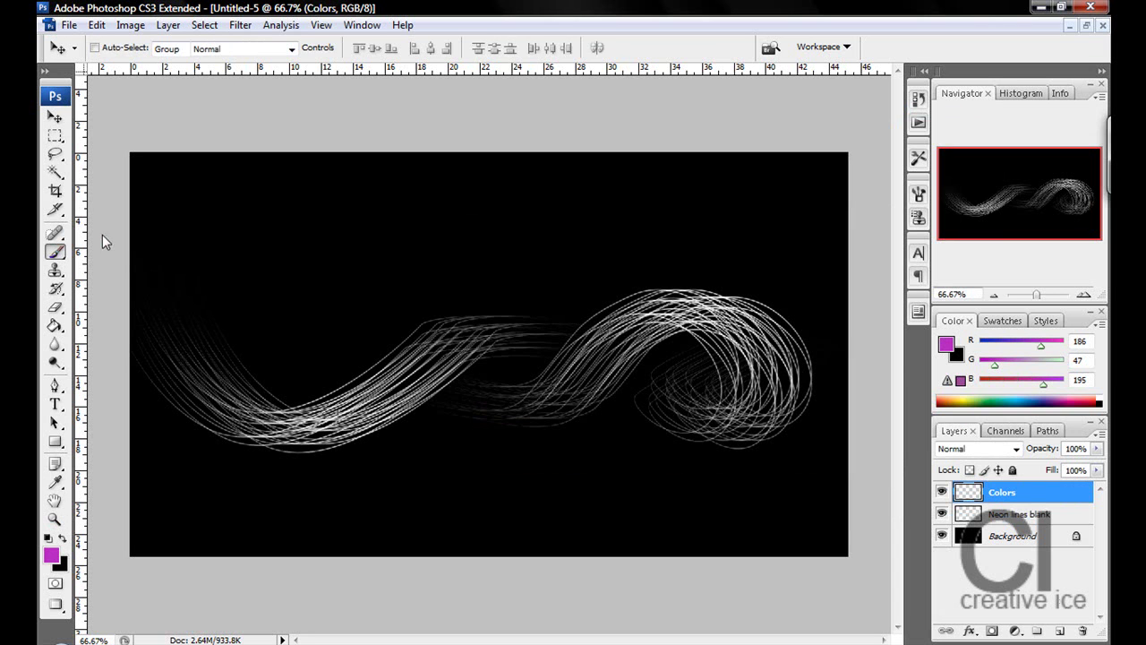
pyautogui.click(147, 49)
pyautogui.moveTo(99, 150); pyautogui.dragTo(59, 150)
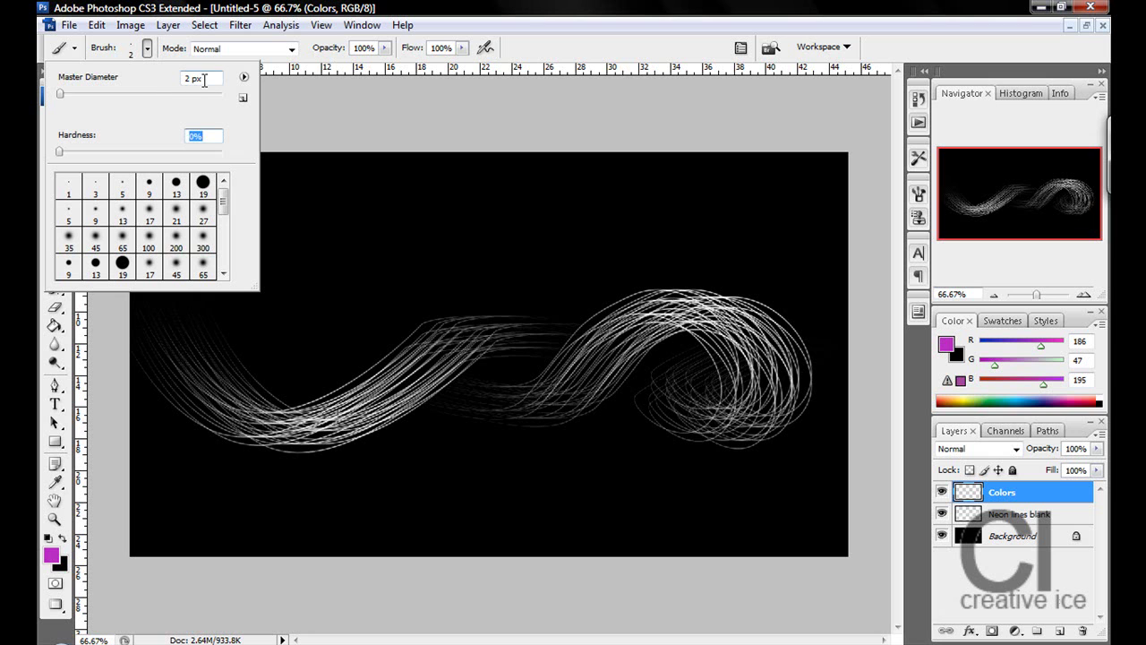
pyautogui.click(173, 257)
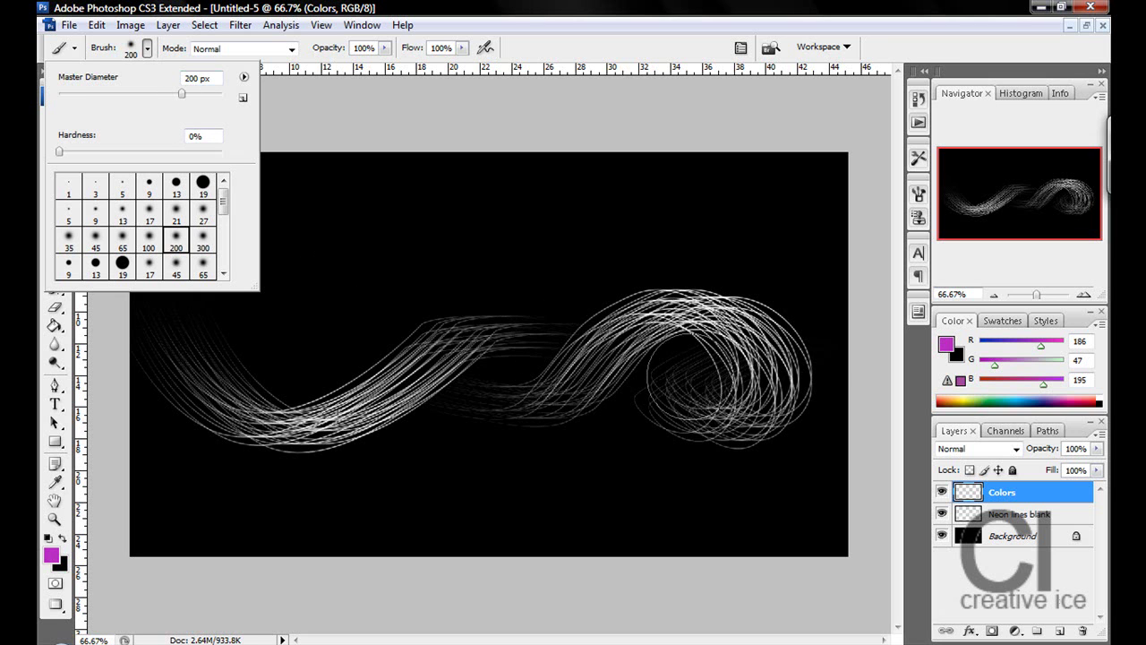
# Paint purple over the right swirl and set the Colors layer to Color blend mode
pyautogui.moveTo(771, 369)
pyautogui.mouseDown()
pyautogui.moveTo(647, 391)
pyautogui.moveTo(583, 371)
pyautogui.moveTo(578, 338)
pyautogui.moveTo(525, 397)
pyautogui.moveTo(565, 416)
pyautogui.mouseUp()
pyautogui.moveTo(775, 199); pyautogui.dragTo(829, 399)
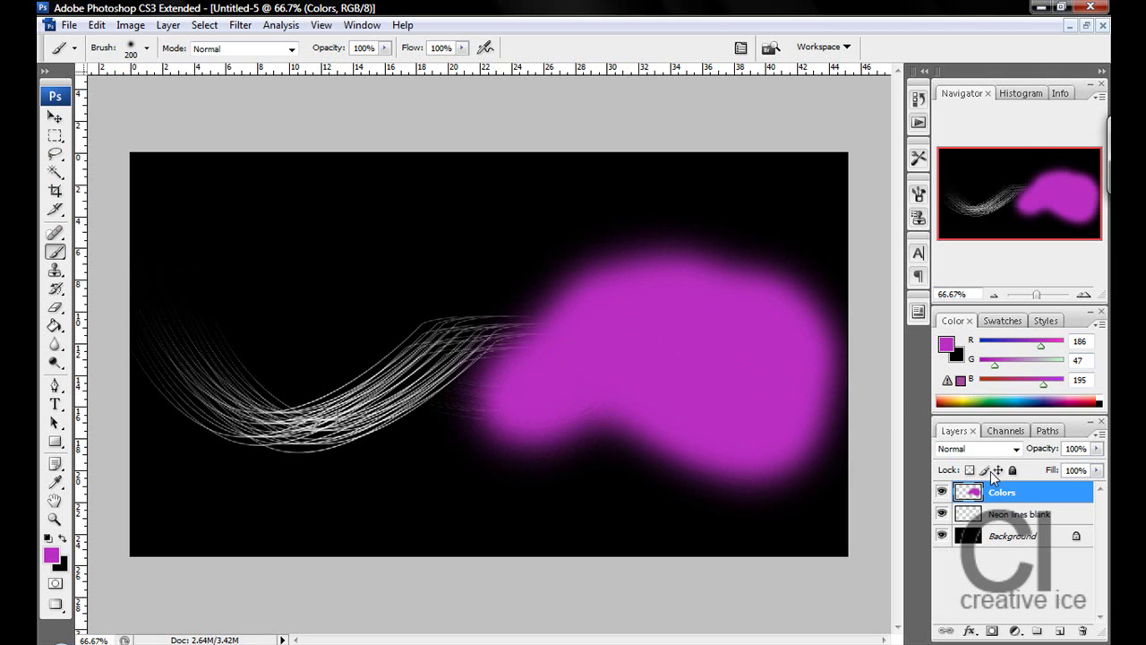
pyautogui.click(1012, 450)
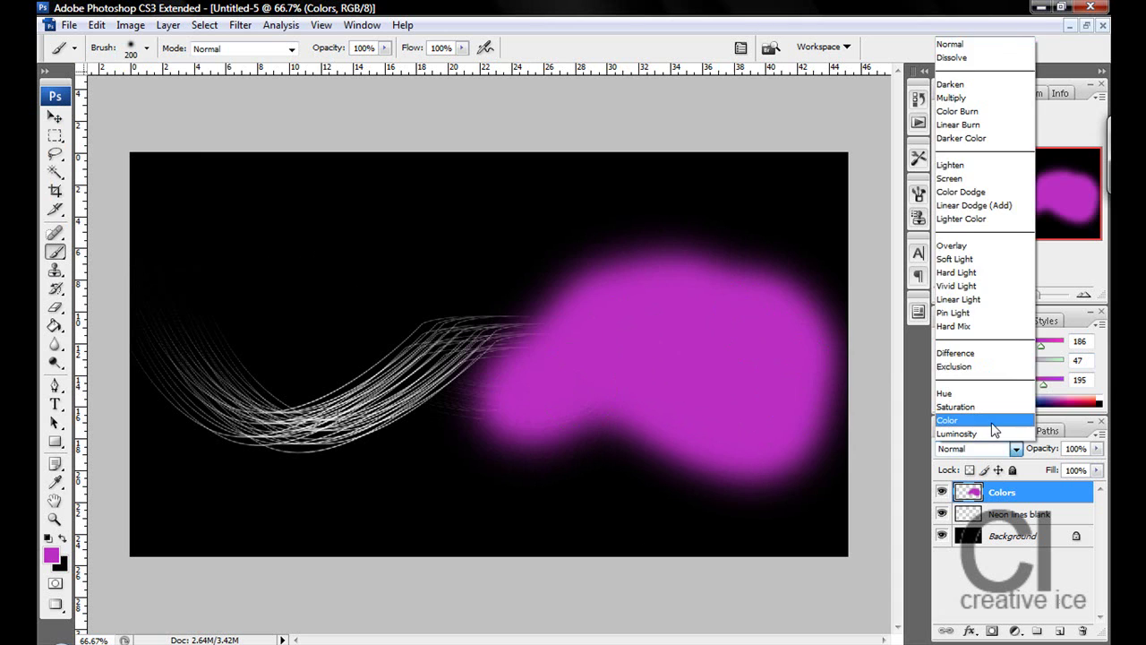
pyautogui.click(992, 421)
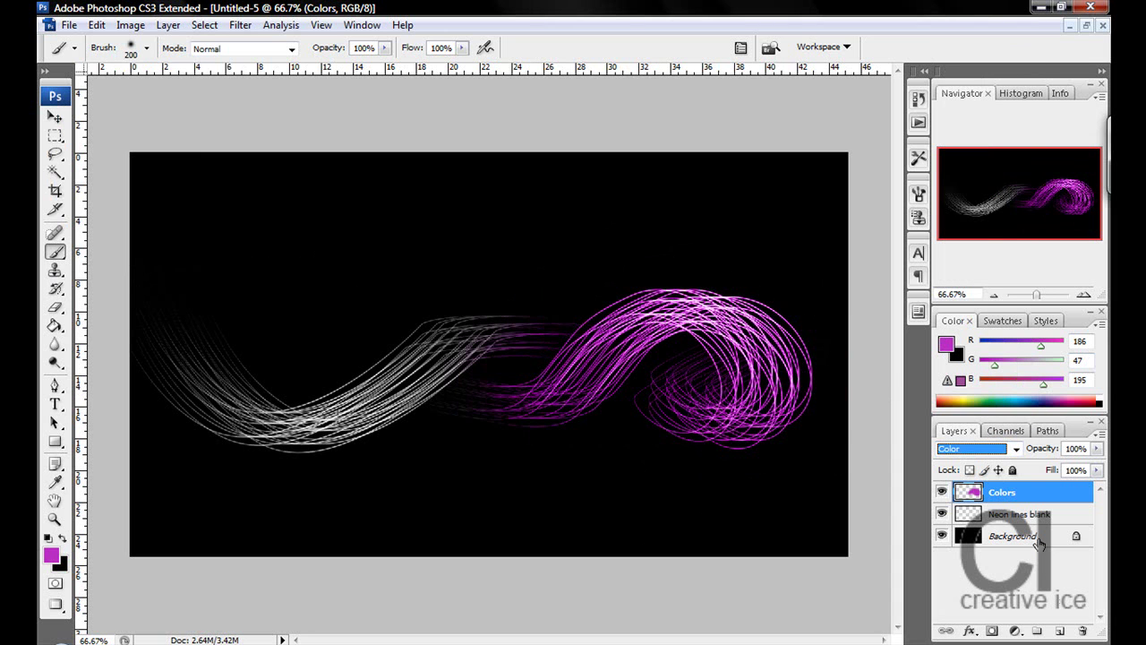
# Add a new layer above Colors and set the foreground colour to pure red
pyautogui.click(1058, 633)
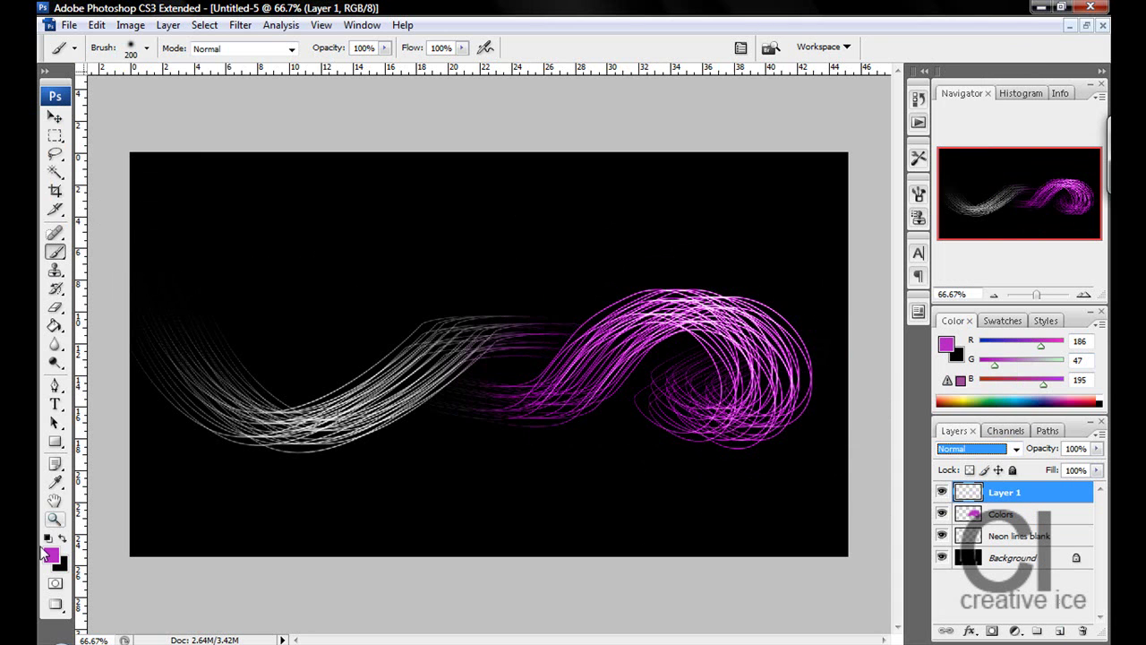
pyautogui.click(52, 555)
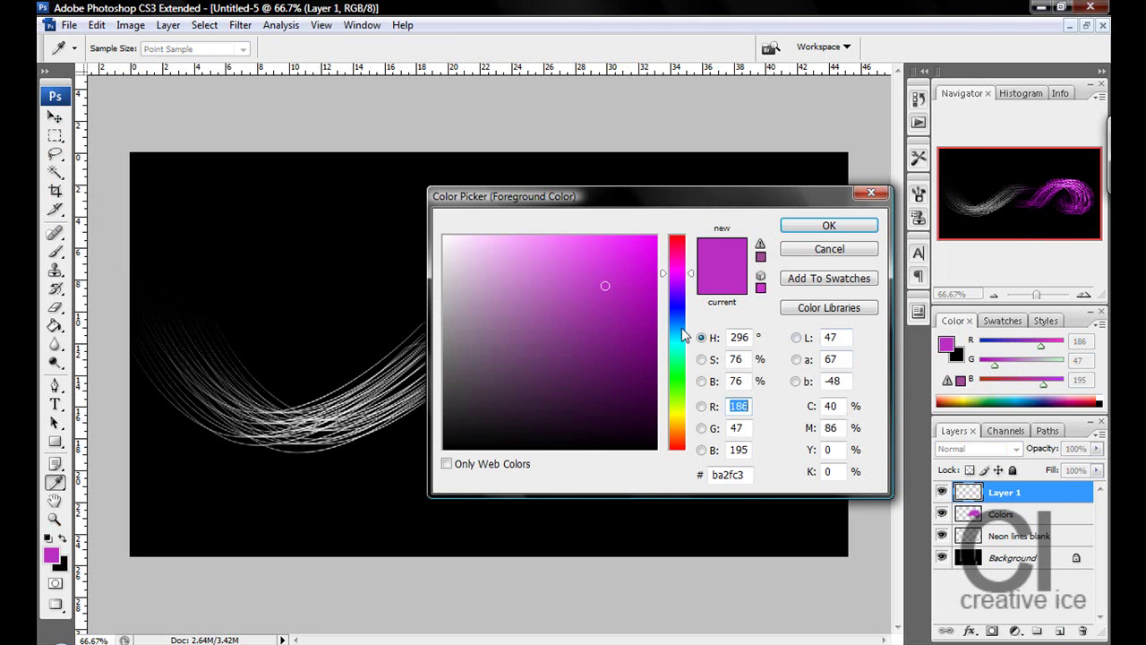
pyautogui.moveTo(681, 327); pyautogui.dragTo(682, 231)
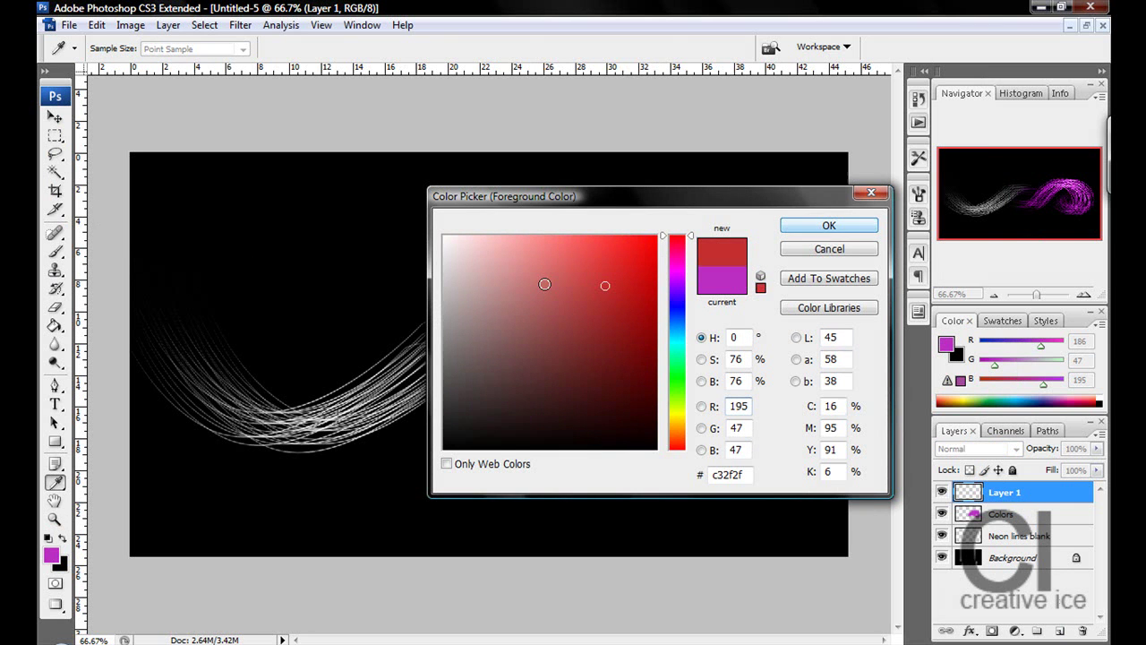
pyautogui.moveTo(546, 283); pyautogui.dragTo(718, 222)
pyautogui.click(811, 226)
# Brush a large red blob over the middle crossing and set the layer to Soft Light
pyautogui.press('b')
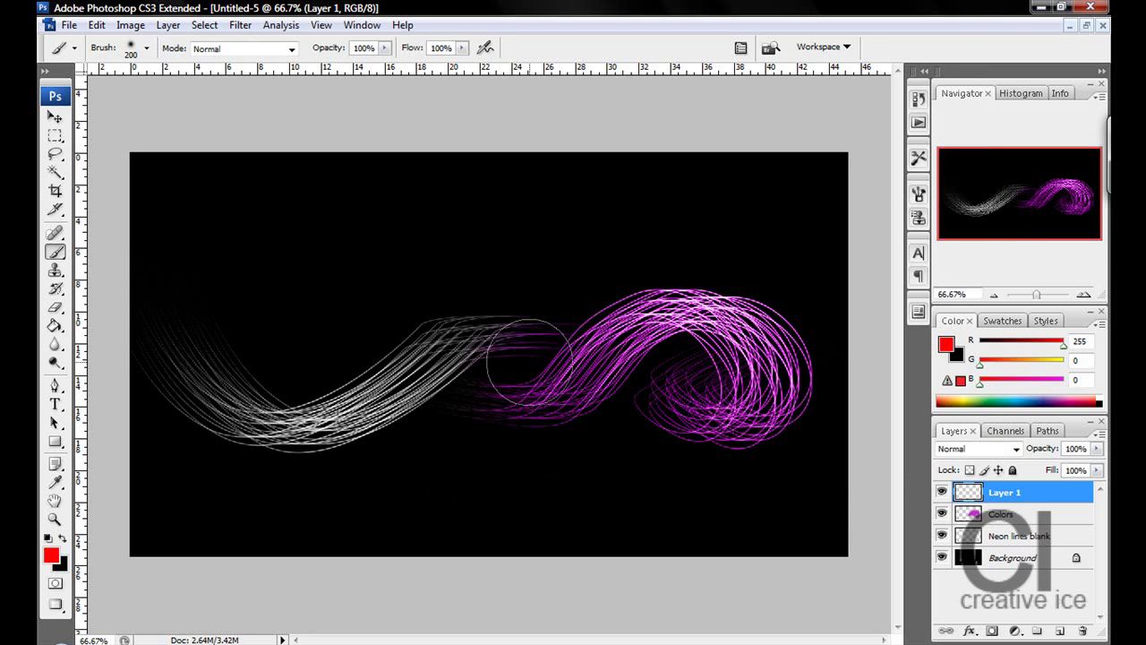
pyautogui.click(506, 329)
pyautogui.moveTo(454, 374)
pyautogui.mouseDown()
pyautogui.moveTo(448, 409)
pyautogui.moveTo(535, 386)
pyautogui.moveTo(412, 443)
pyautogui.moveTo(360, 382)
pyautogui.moveTo(404, 444)
pyautogui.mouseUp()
pyautogui.click(1017, 449)
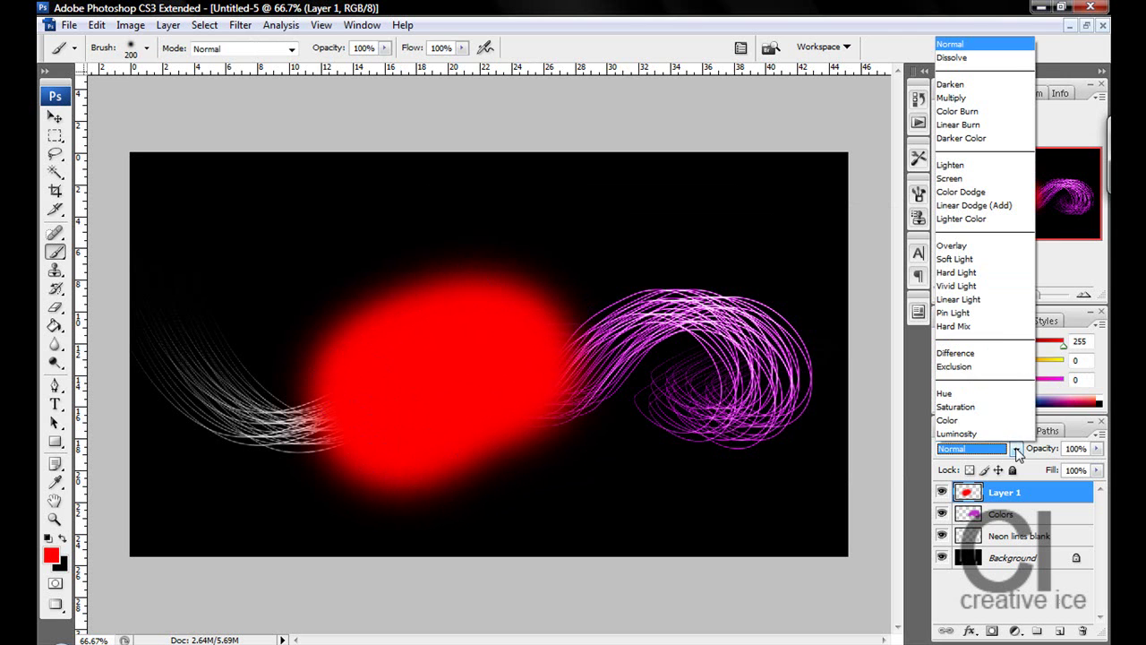
pyautogui.click(963, 259)
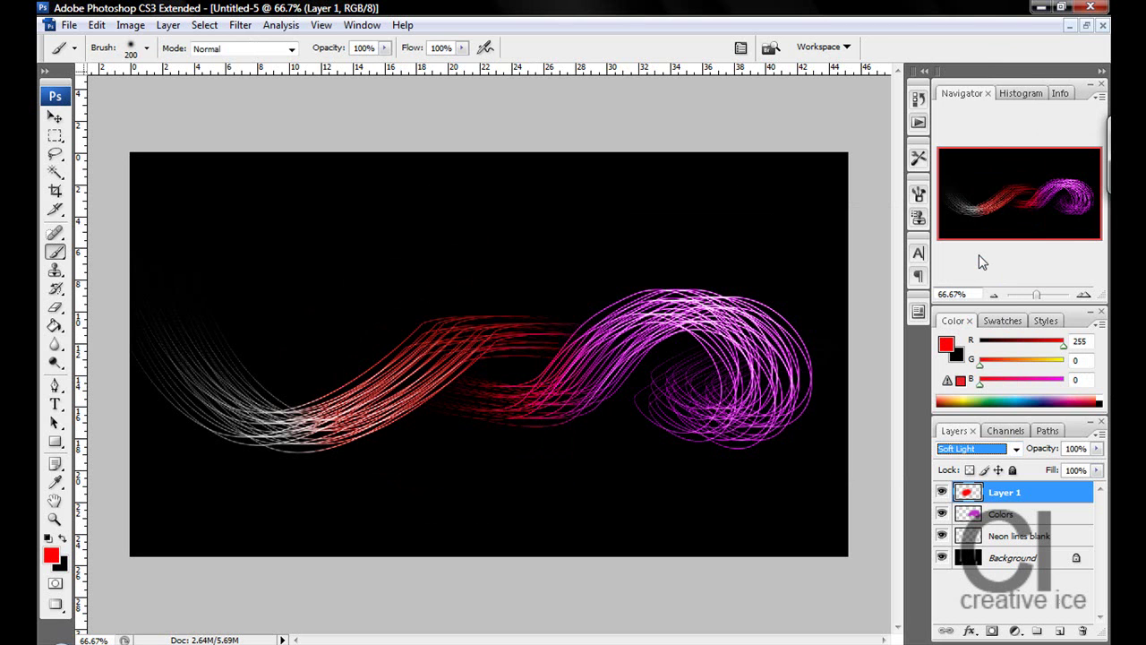
# Add a new Layer 2 and set the foreground colour to bright green
pyautogui.click(1059, 630)
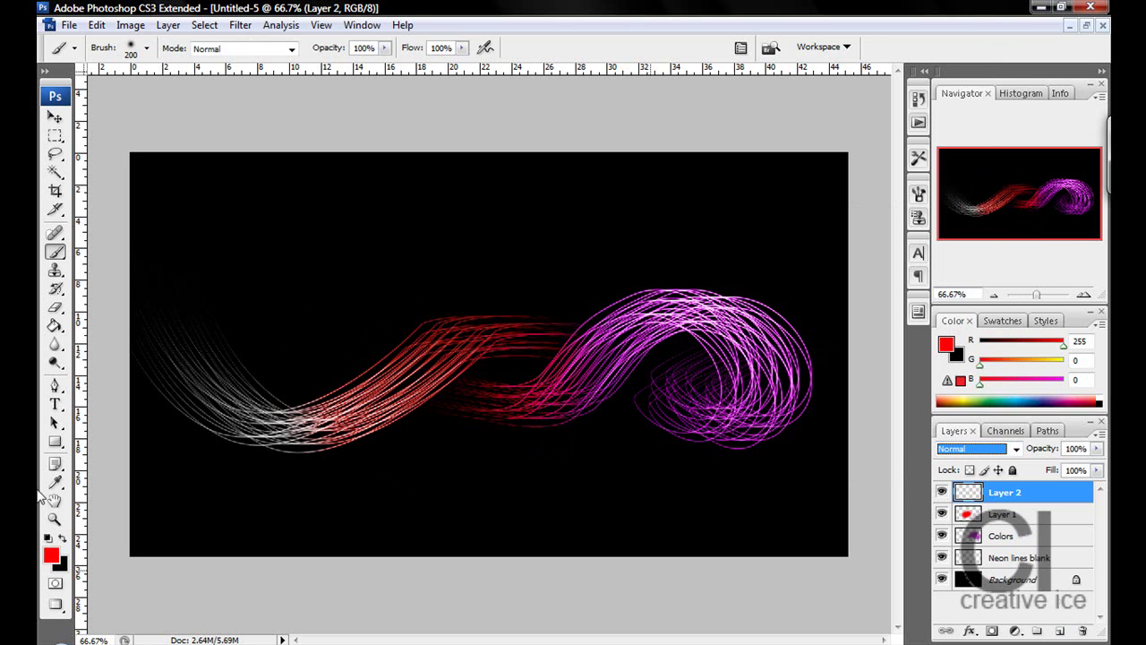
pyautogui.click(52, 555)
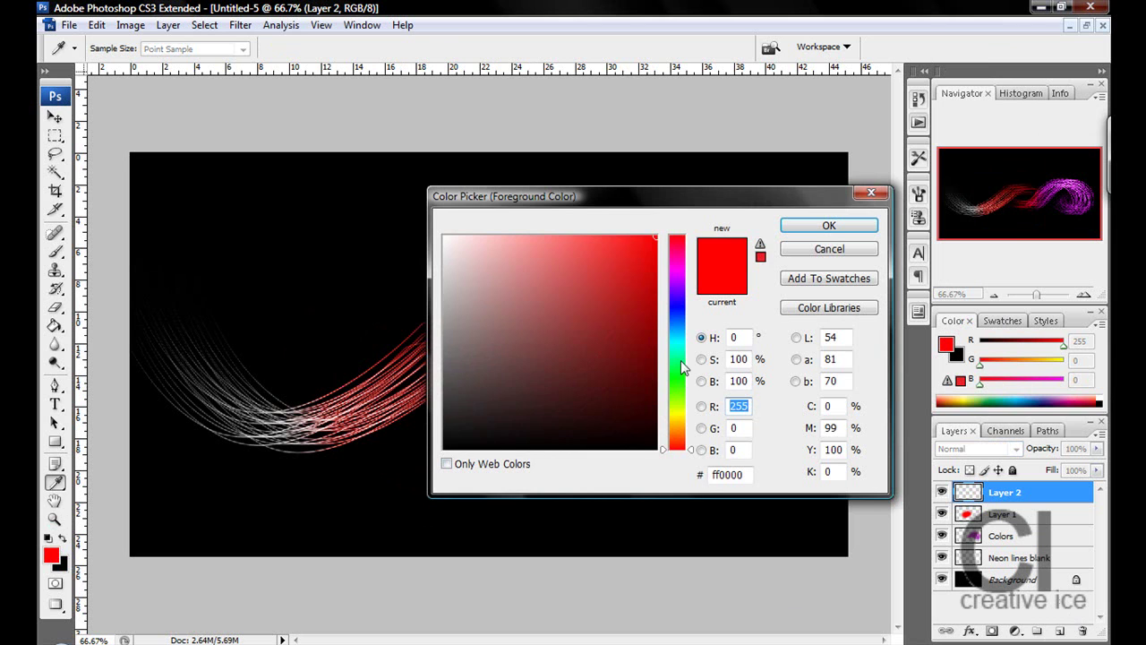
pyautogui.moveTo(681, 360); pyautogui.dragTo(685, 304)
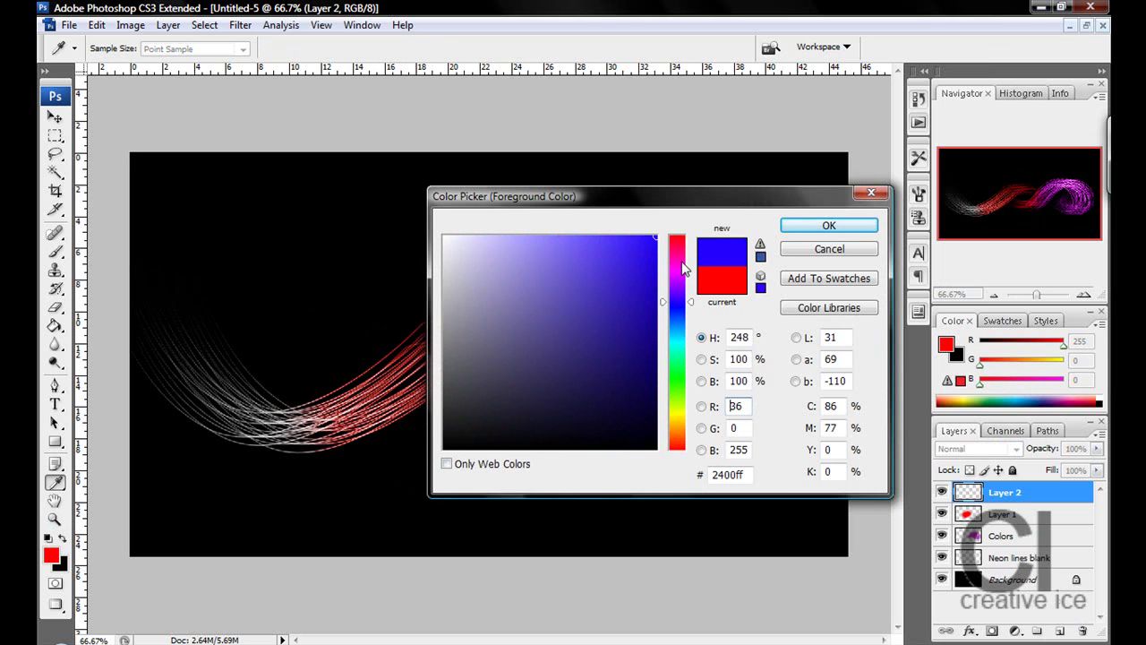
pyautogui.click(677, 380)
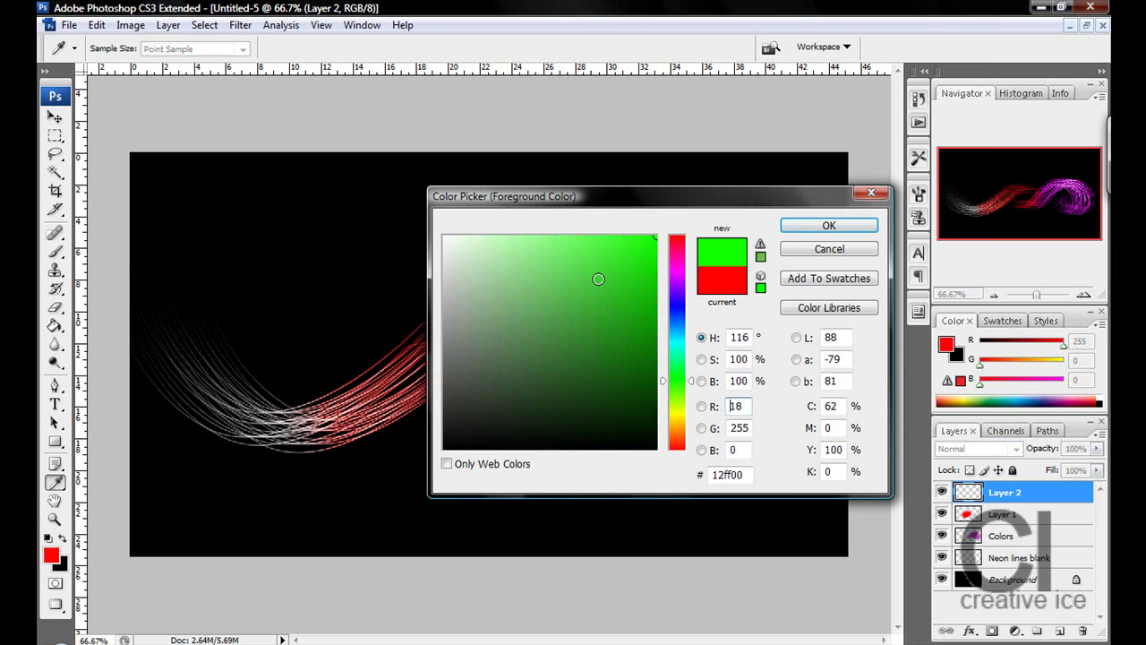
pyautogui.click(802, 226)
# Paint soft green over the left-hand strands and set Layer 2 to Color blend mode
pyautogui.press('b')
pyautogui.moveTo(158, 307)
pyautogui.mouseDown()
pyautogui.moveTo(178, 417)
pyautogui.moveTo(201, 347)
pyautogui.moveTo(284, 415)
pyautogui.moveTo(252, 373)
pyautogui.moveTo(326, 408)
pyautogui.mouseUp()
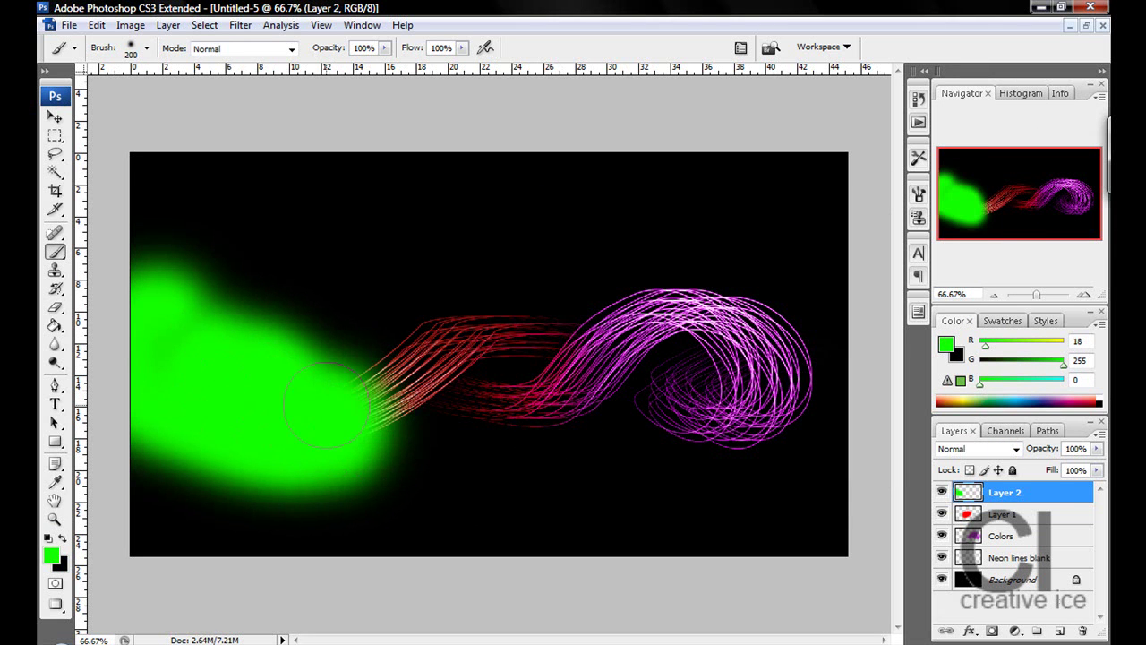
pyautogui.click(972, 449)
pyautogui.click(956, 421)
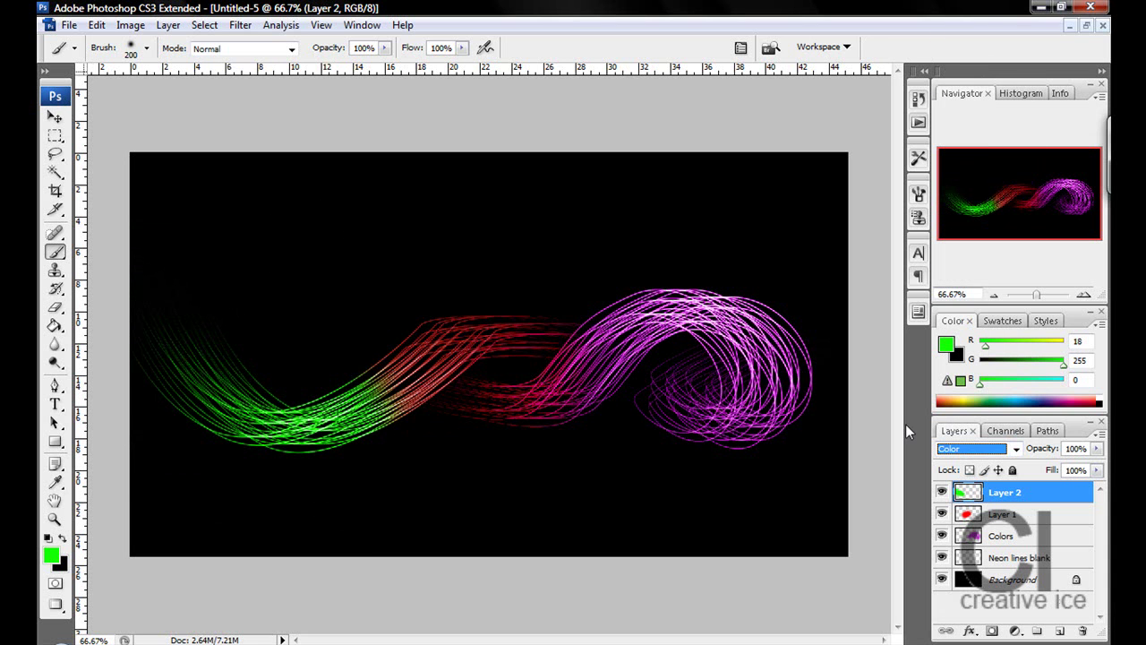
# Add a new Layer 3 and set the foreground colour to yellow
pyautogui.click(1059, 631)
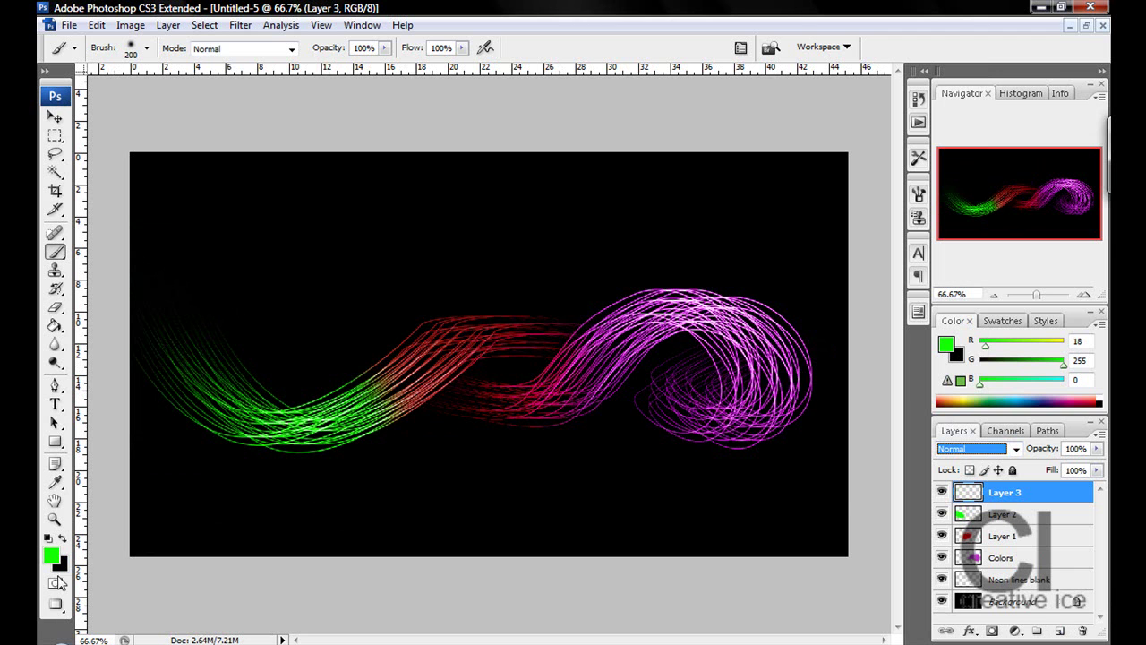
pyautogui.click(51, 557)
pyautogui.click(679, 415)
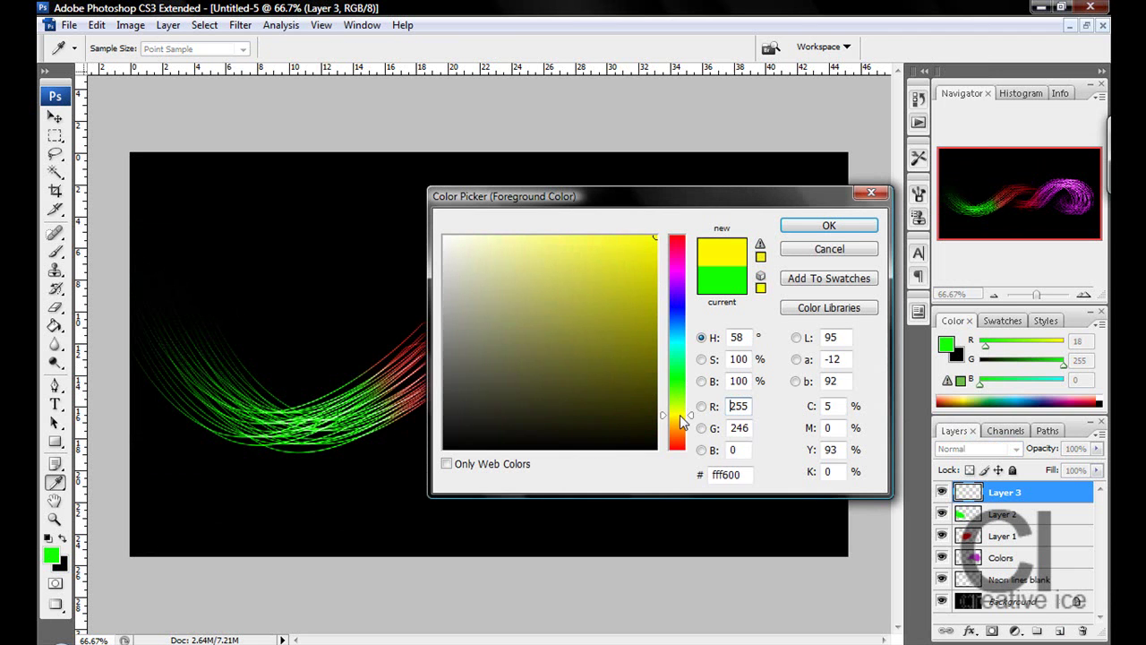
pyautogui.click(829, 226)
# Brush yellow glows over the green/red junction and purple loop, then set Layer 3 to Overlay at 39% opacity
pyautogui.press('b')
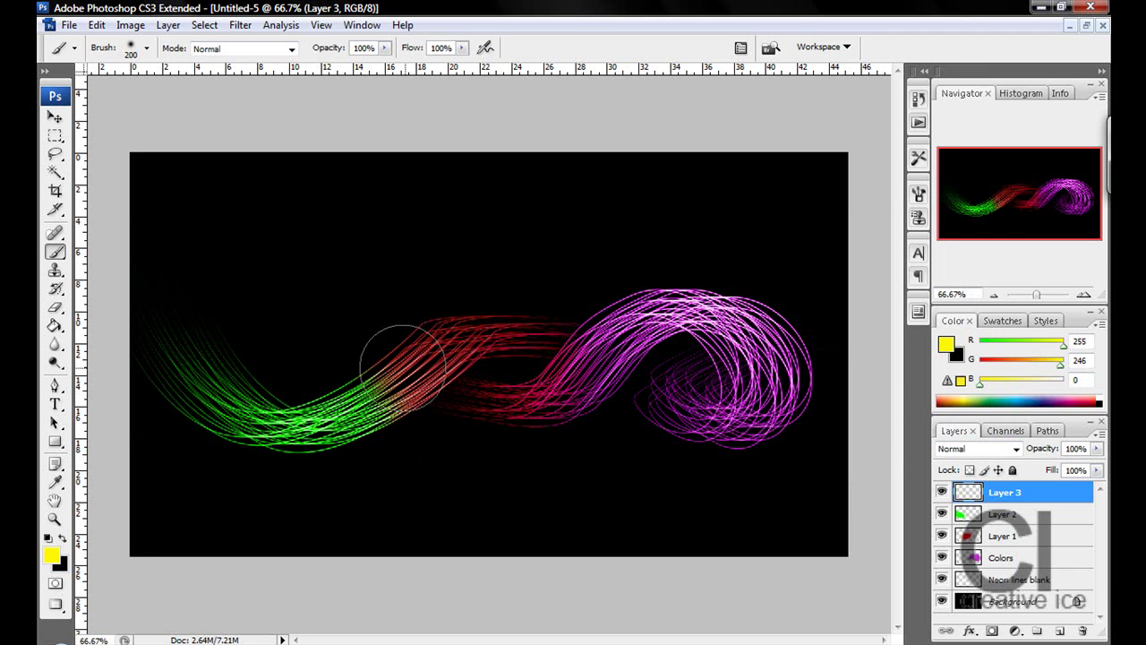
pyautogui.moveTo(401, 373)
pyautogui.mouseDown()
pyautogui.moveTo(386, 391)
pyautogui.moveTo(318, 401)
pyautogui.mouseUp()
pyautogui.moveTo(686, 403); pyautogui.dragTo(719, 434)
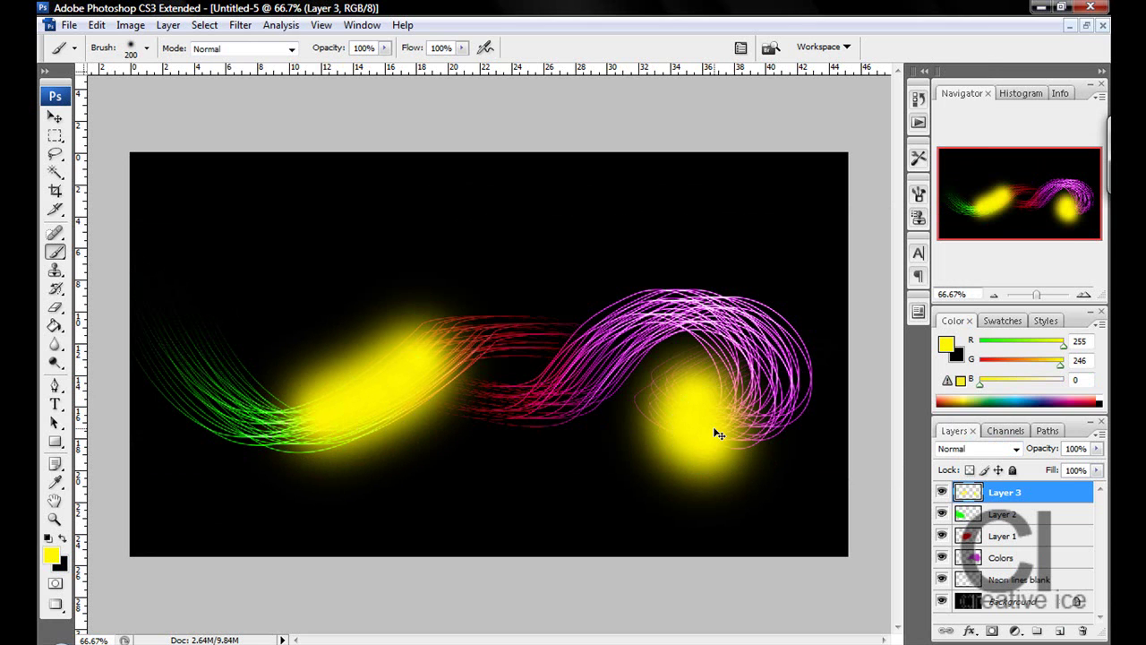
pyautogui.click(1096, 448)
pyautogui.click(1045, 464)
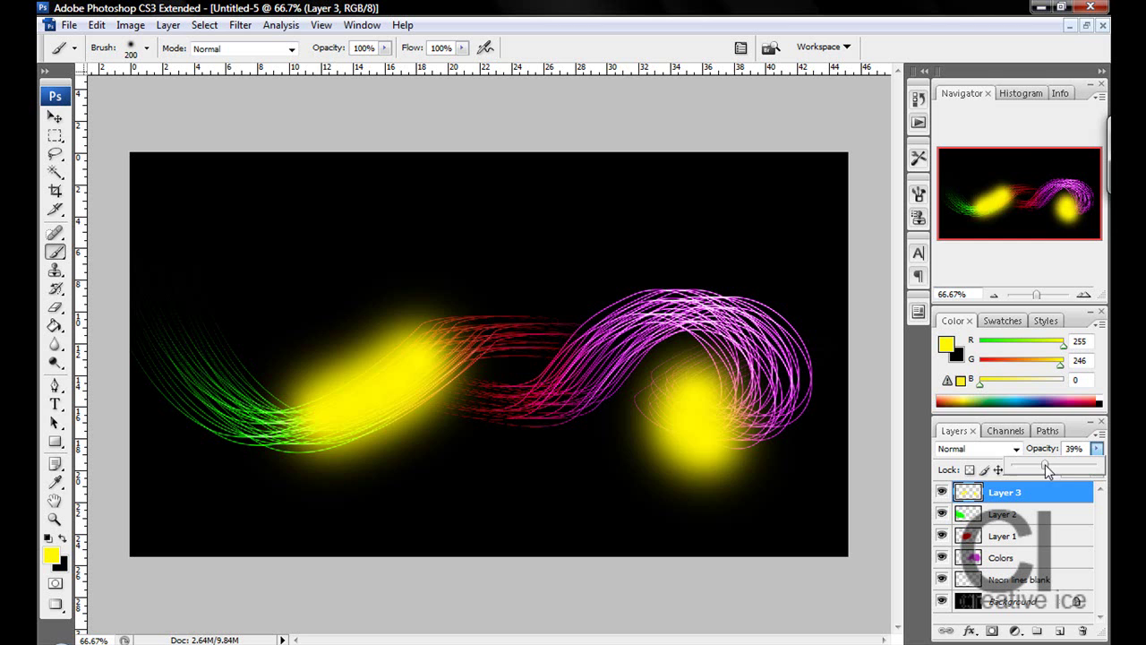
pyautogui.click(991, 451)
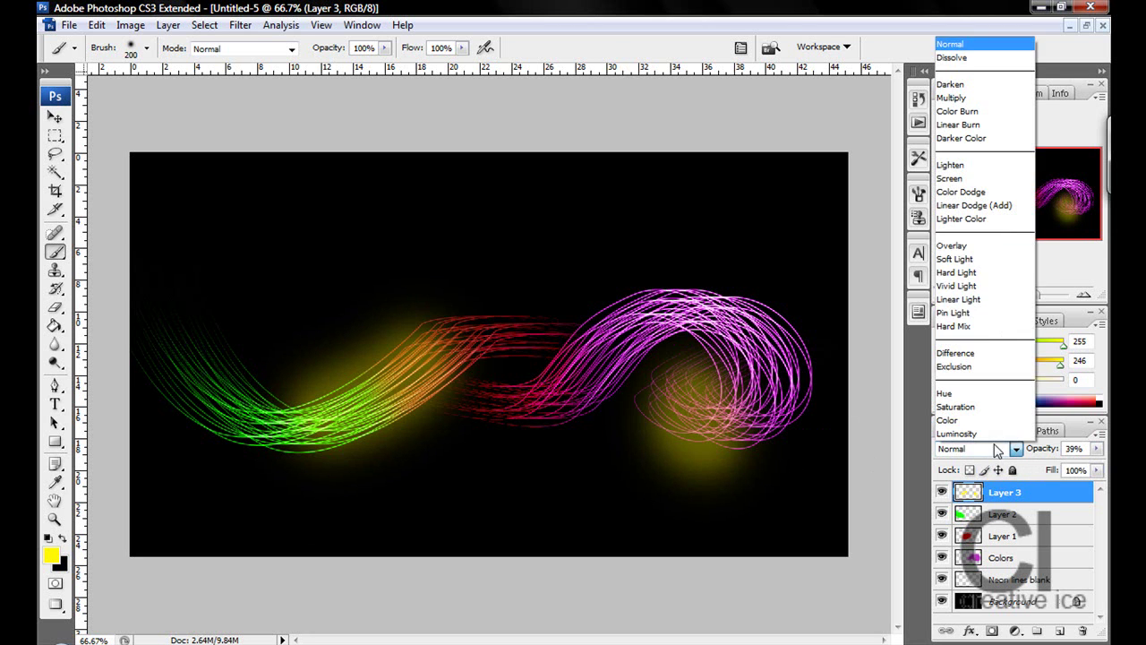
pyautogui.click(974, 250)
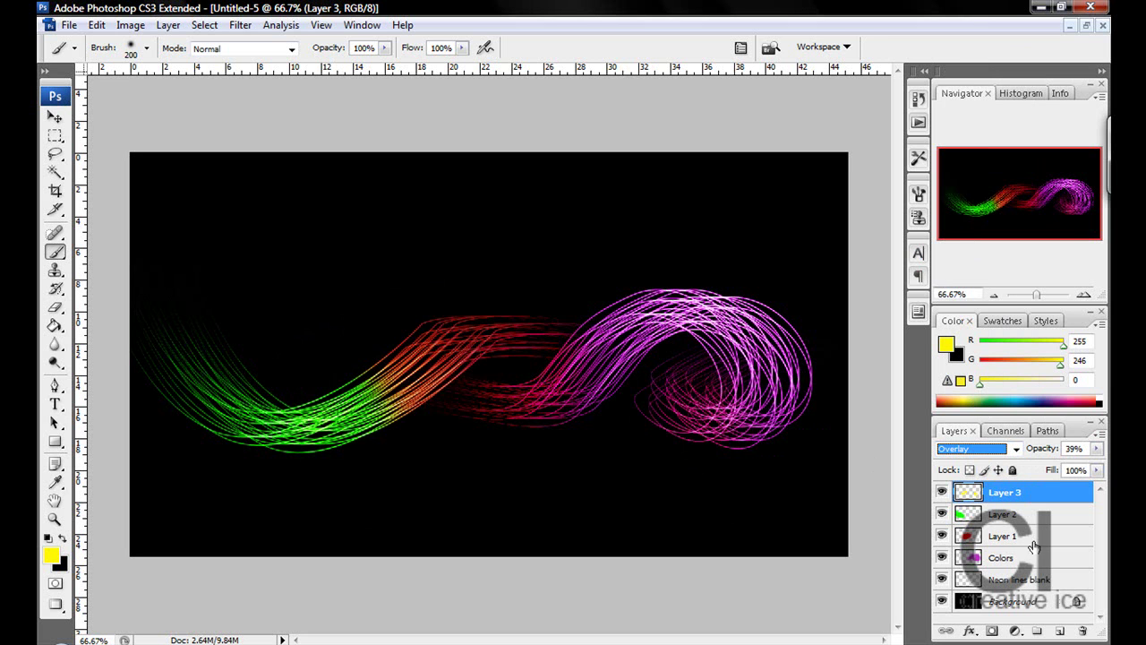
# Create a new layer group named colors
pyautogui.click(1037, 630)
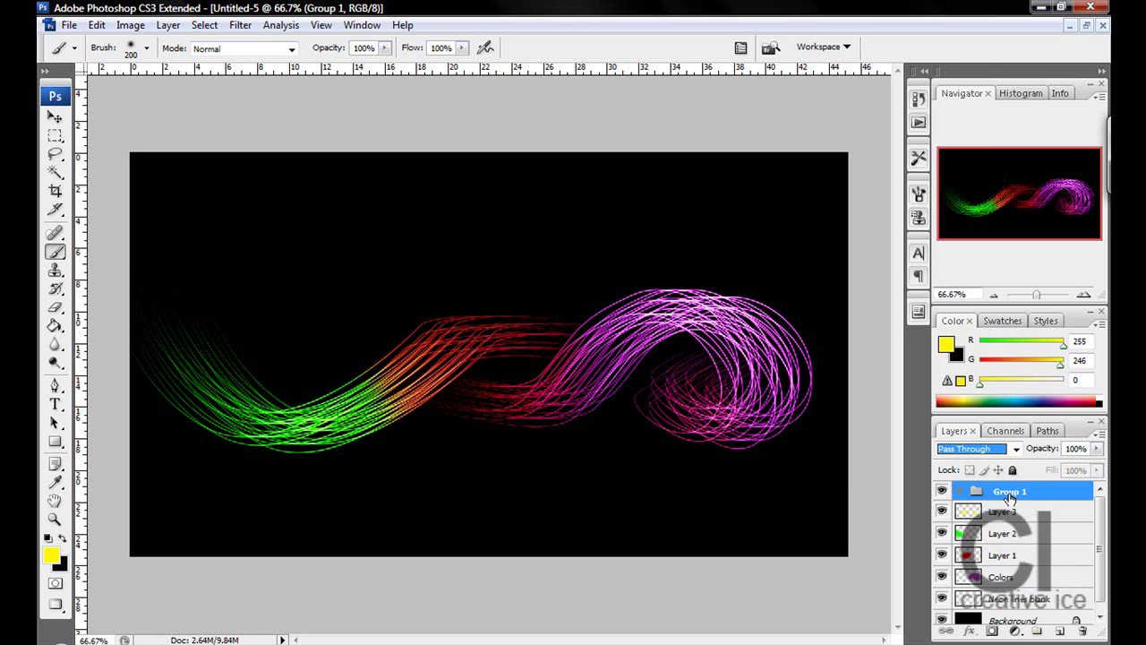
pyautogui.doubleClick(1009, 494)
pyautogui.write('d')
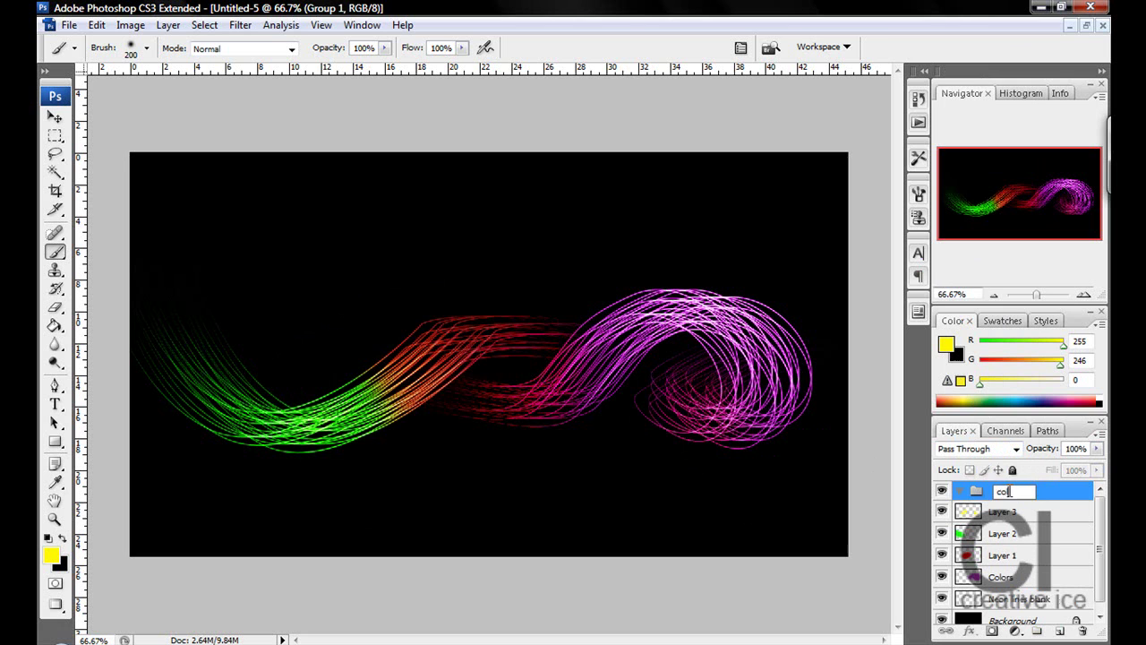
pyautogui.press('Return')
# Move Layer 3 through the Colors layer into the colors group and collapse it
pyautogui.click(1001, 513)
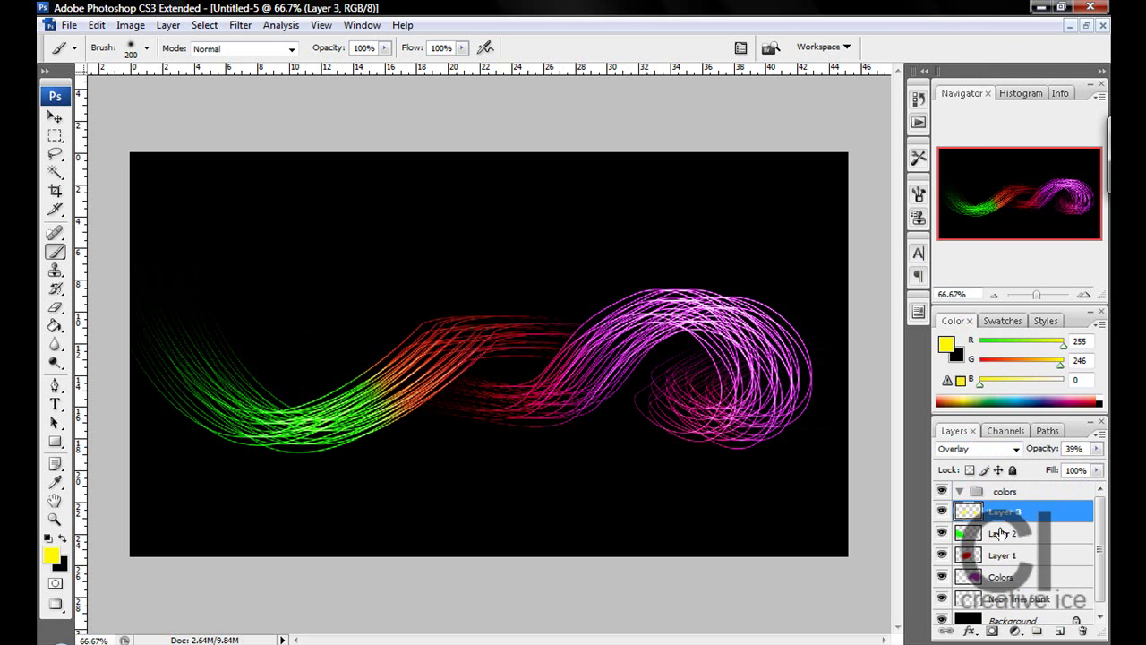
pyautogui.keyDown('shift'); pyautogui.click(1025, 577); pyautogui.keyUp('shift')
pyautogui.moveTo(1019, 516); pyautogui.dragTo(959, 497)
pyautogui.click(962, 492)
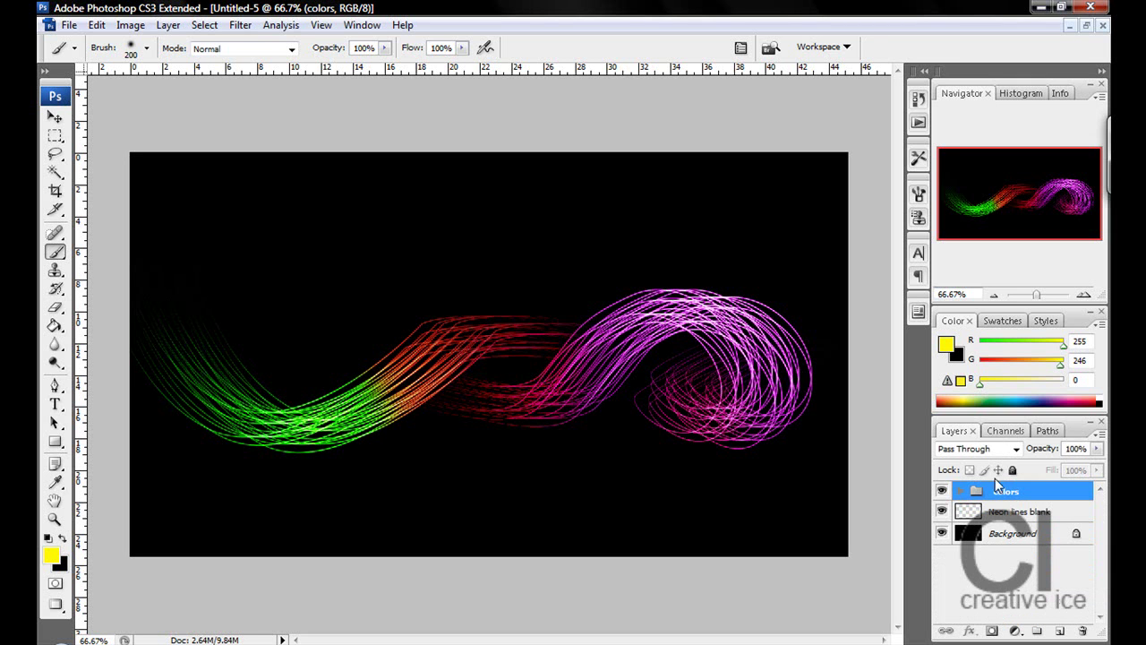
# Duplicate the Neon lines blank layer
pyautogui.click(1086, 25)
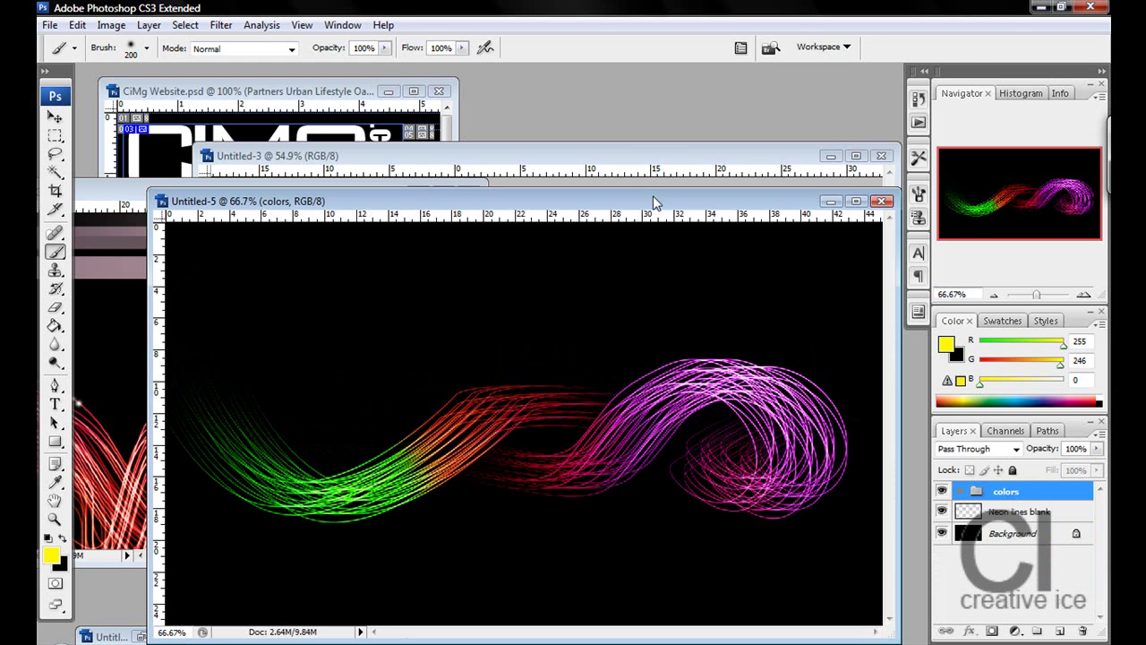
pyautogui.moveTo(655, 202); pyautogui.dragTo(691, 185)
pyautogui.click(857, 184)
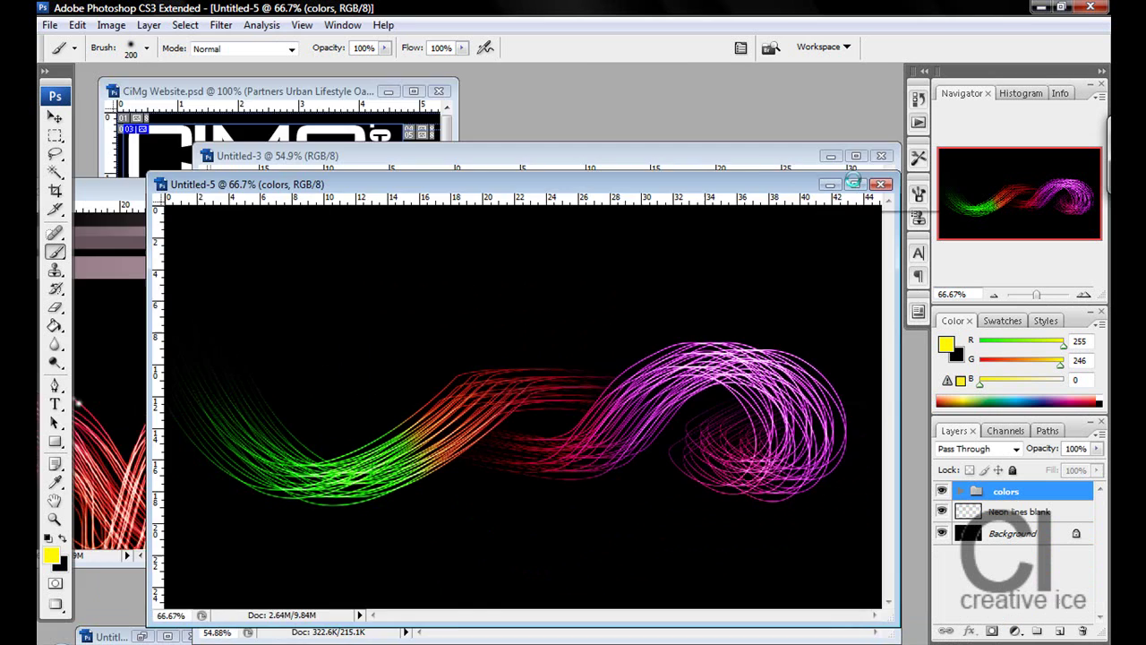
pyautogui.click(1039, 515)
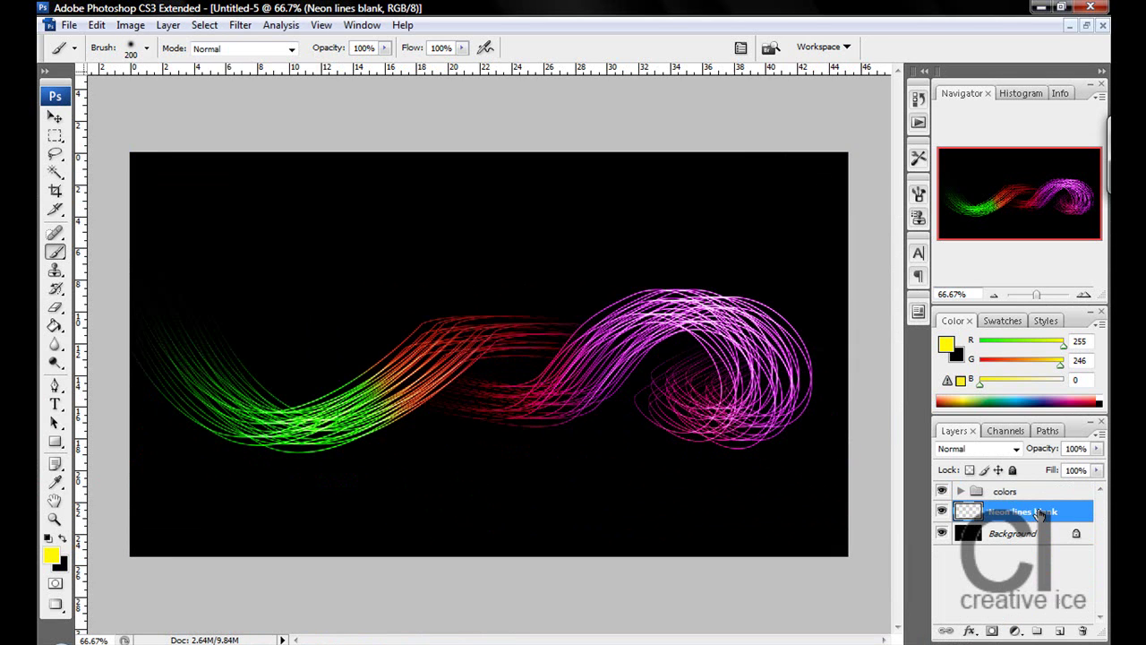
pyautogui.moveTo(1039, 515); pyautogui.dragTo(1062, 633)
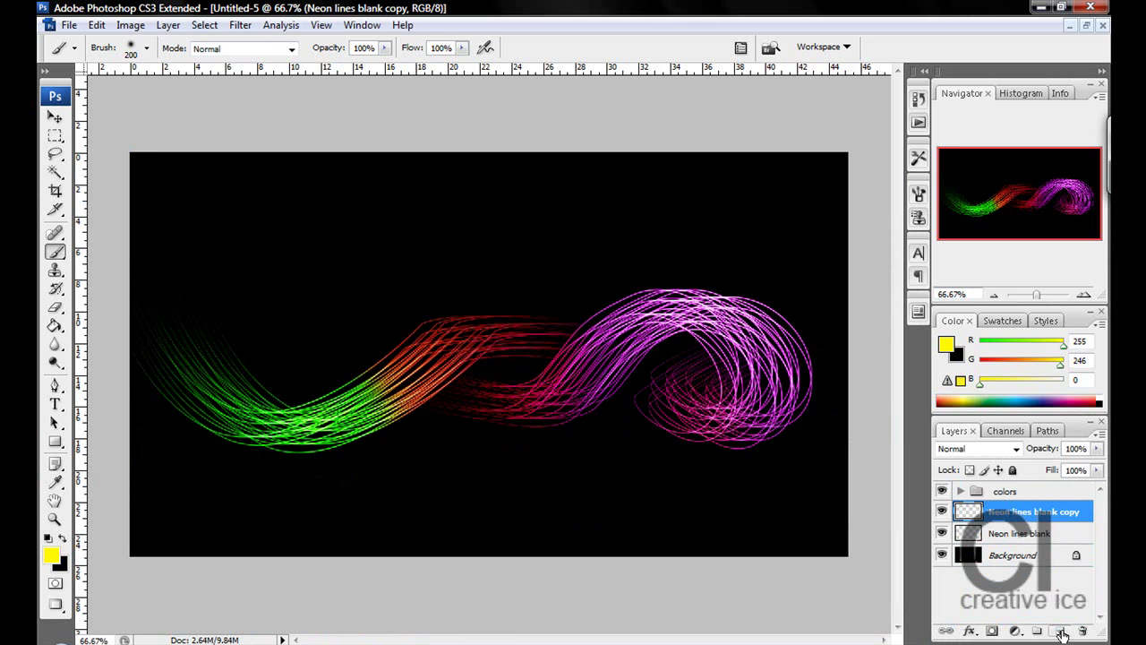
# Flip the Neon lines blank copy horizontally and nudge it to align the mirrored loops
pyautogui.click(97, 25)
pyautogui.moveTo(180, 322)
pyautogui.click(408, 506)
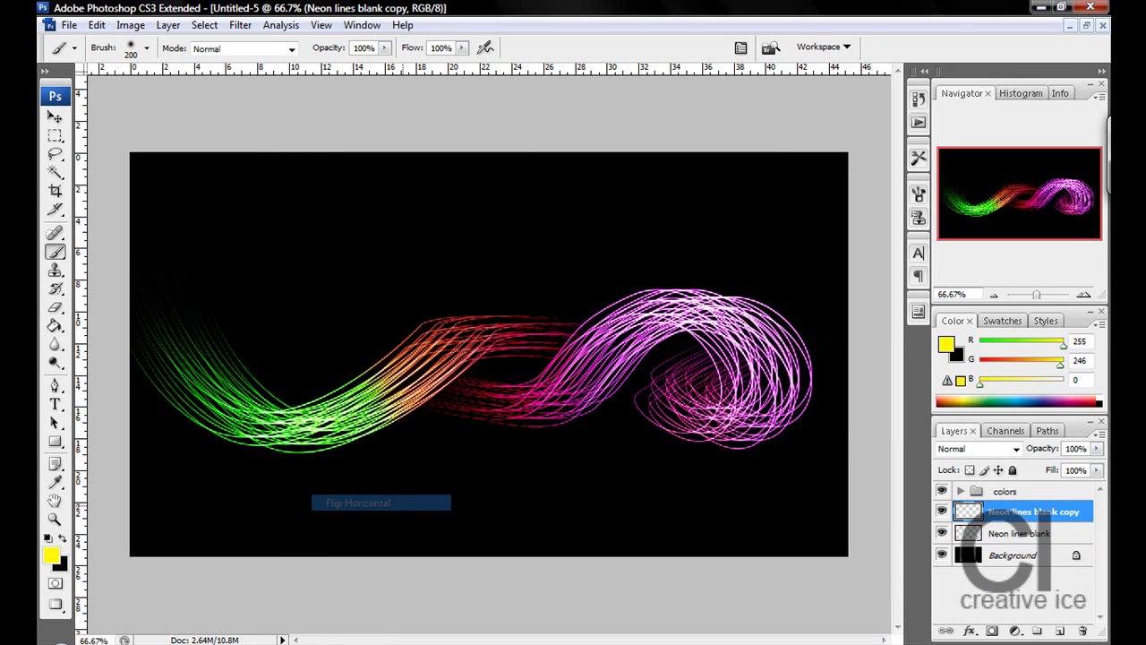
pyautogui.click(54, 118)
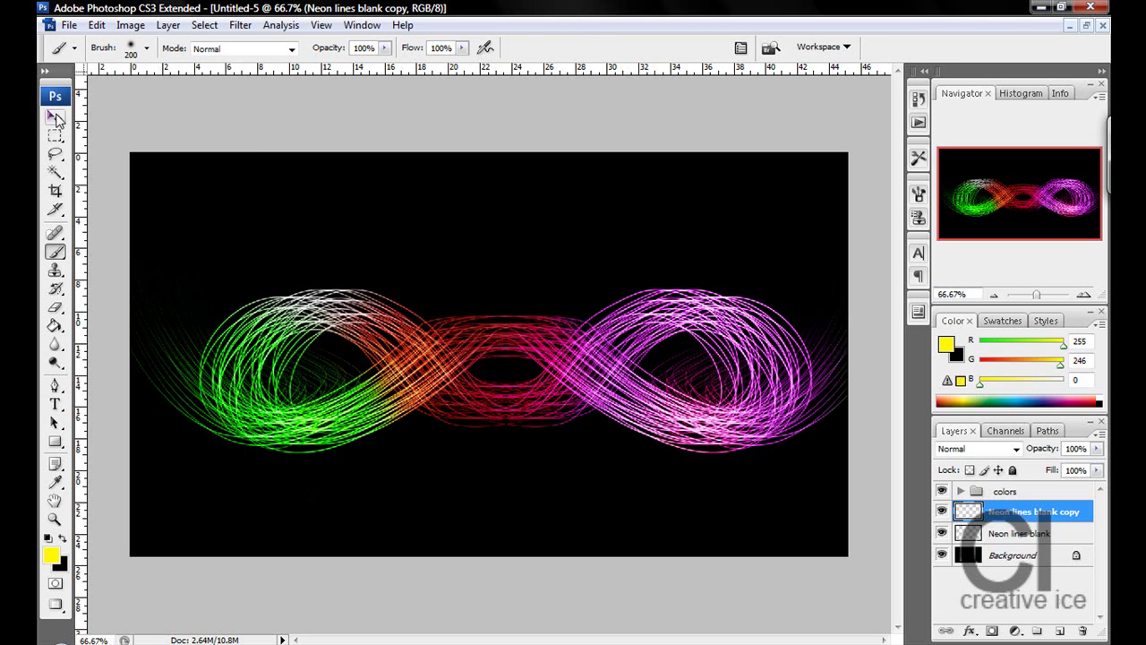
pyautogui.moveTo(511, 357); pyautogui.dragTo(509, 358)
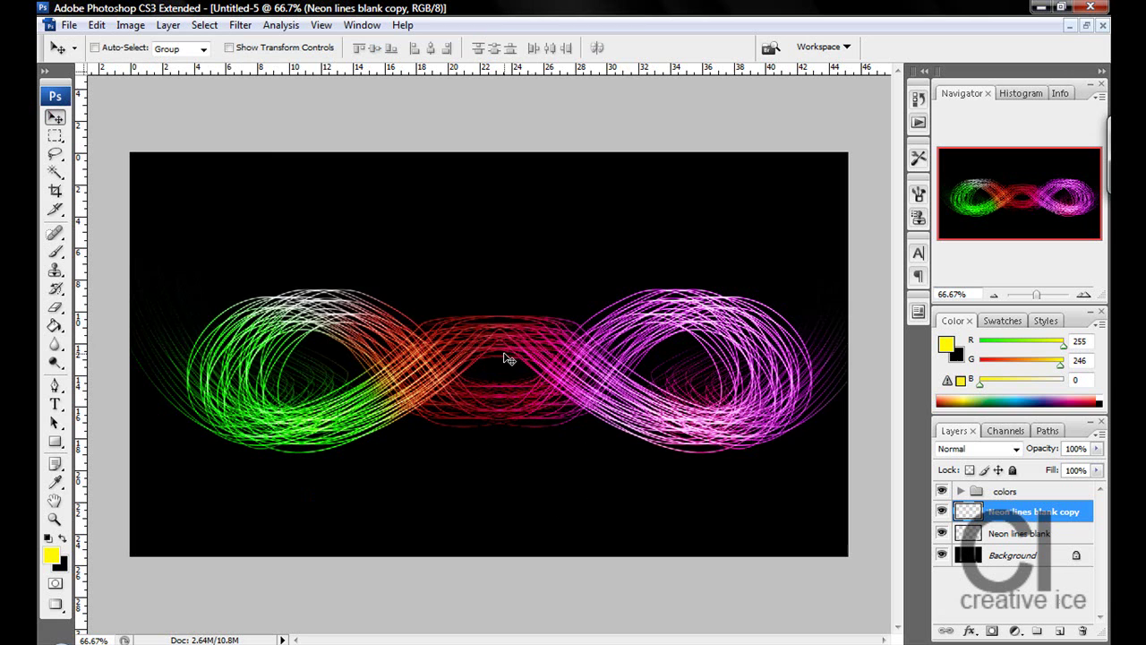
pyautogui.hotkey('shift', 'Right')
pyautogui.hotkey('shift', 'Right')
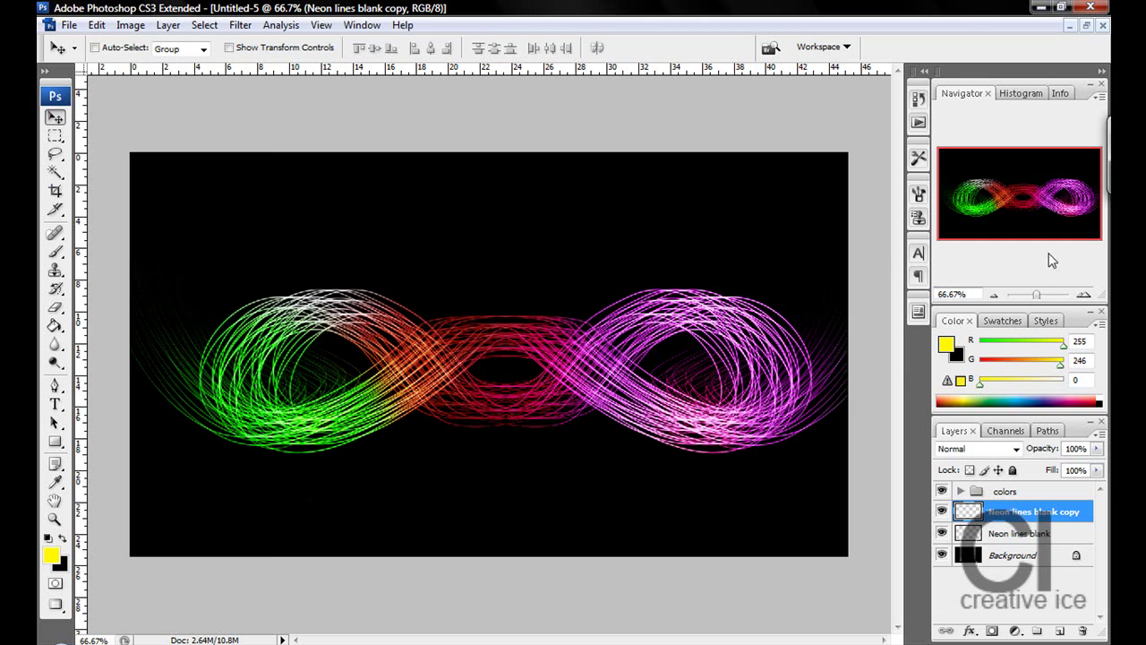
# Add a new sparkle layer and set the foreground colour to pure white
pyautogui.click(1060, 633)
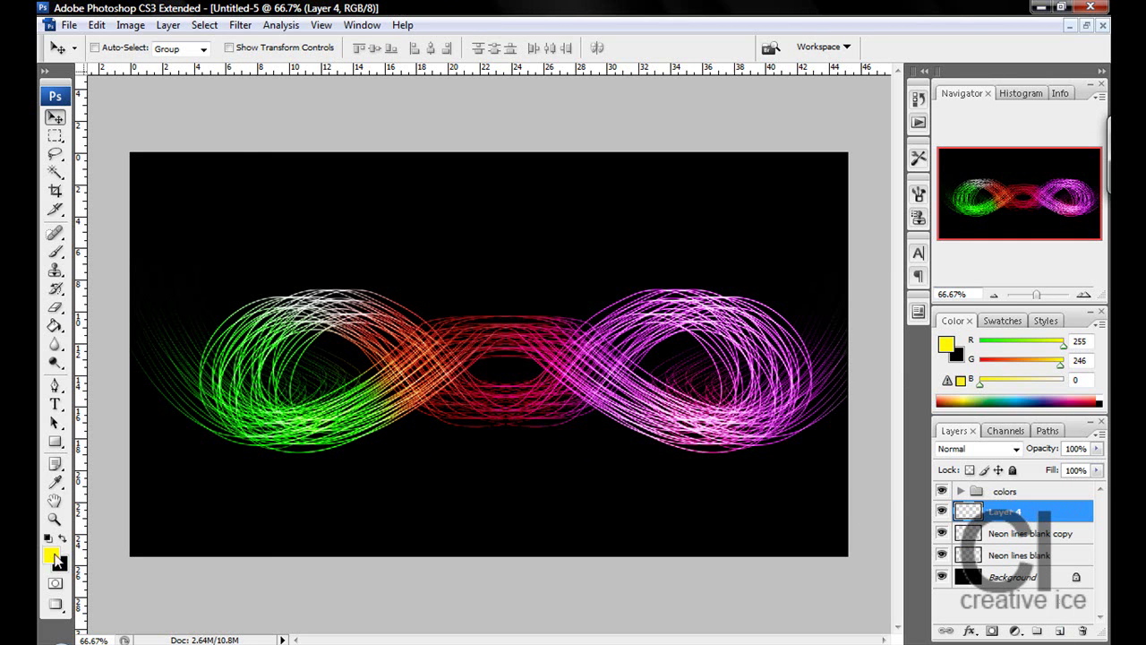
pyautogui.click(54, 555)
pyautogui.click(499, 264)
pyautogui.click(445, 237)
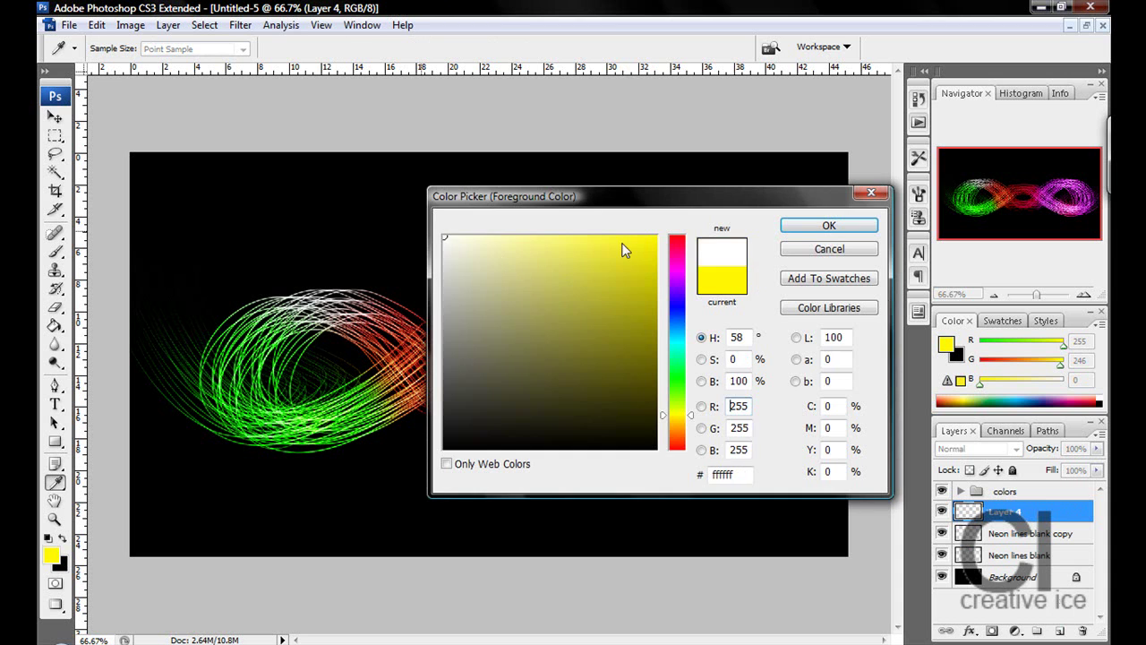
pyautogui.click(829, 226)
# With a 19 px, 0% hardness brush at about 135% zoom, paint a white dot on the purple loop
pyautogui.click(54, 251)
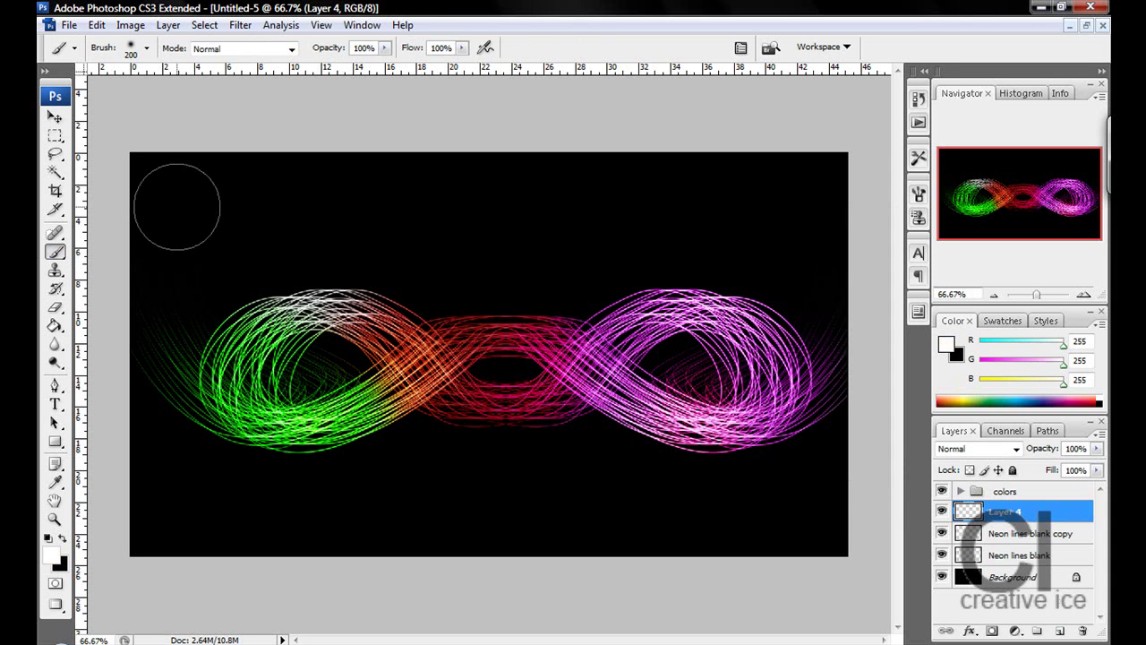
pyautogui.click(146, 50)
pyautogui.click(204, 192)
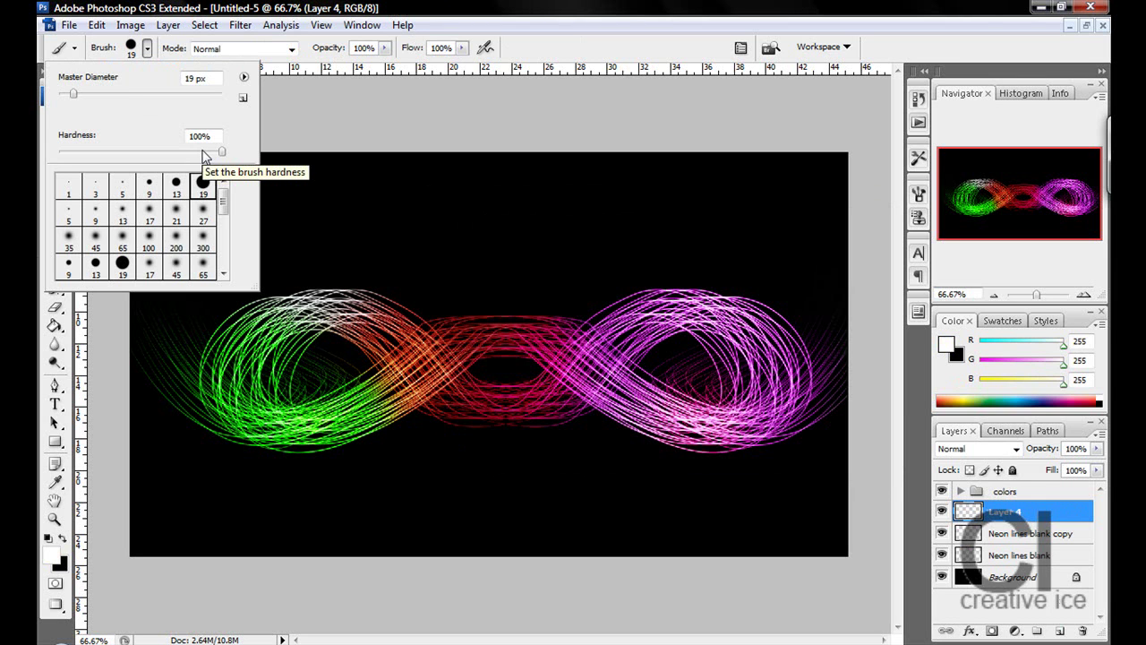
pyautogui.moveTo(204, 155); pyautogui.dragTo(73, 150)
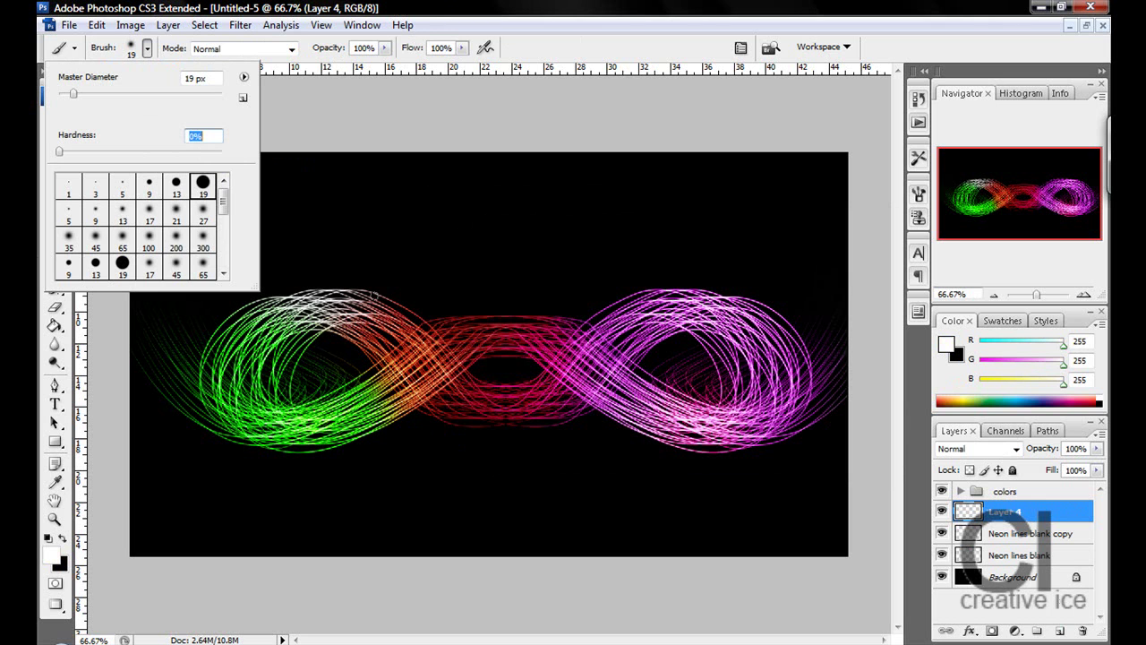
pyautogui.moveTo(1038, 295); pyautogui.dragTo(1043, 294)
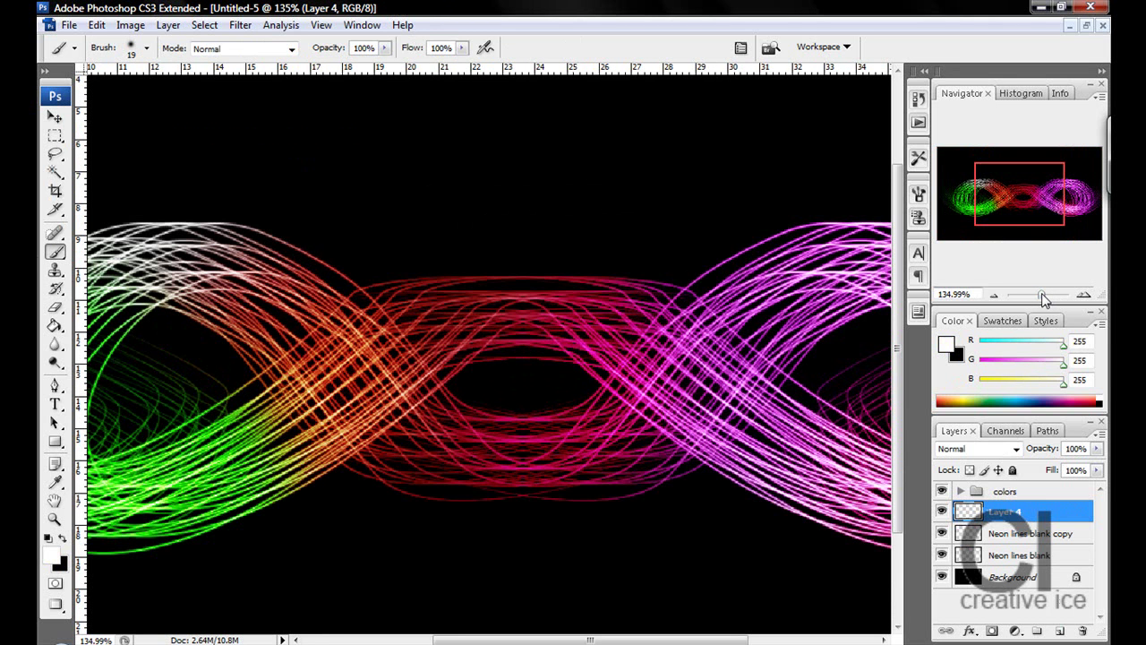
pyautogui.click(804, 228)
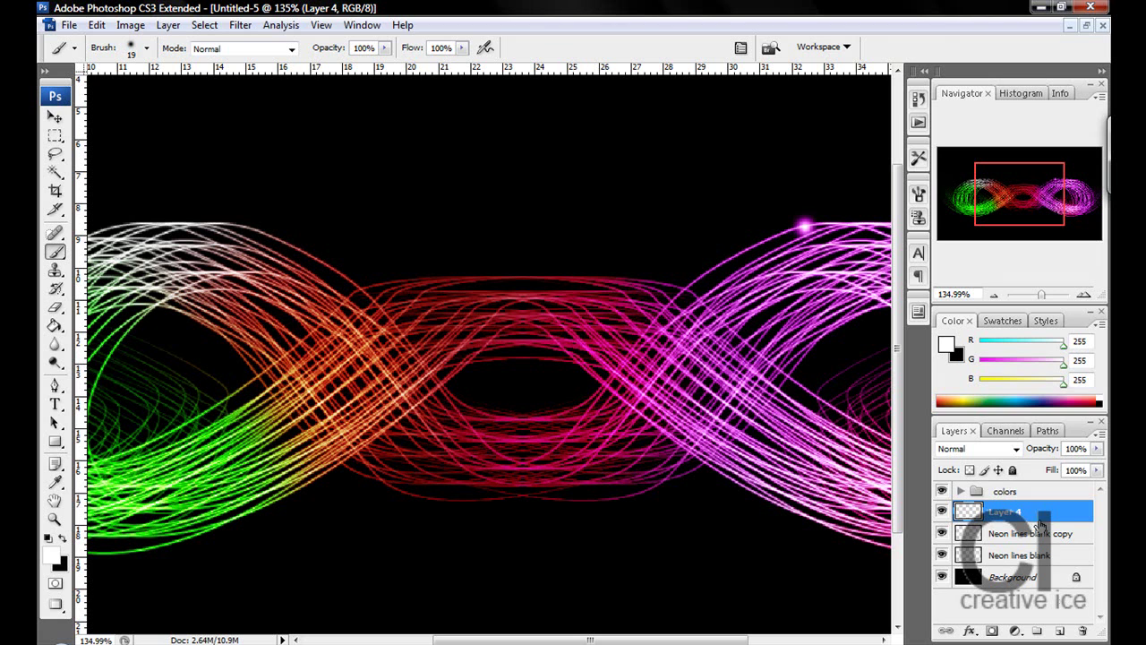
pyautogui.moveTo(1038, 521); pyautogui.dragTo(1033, 491)
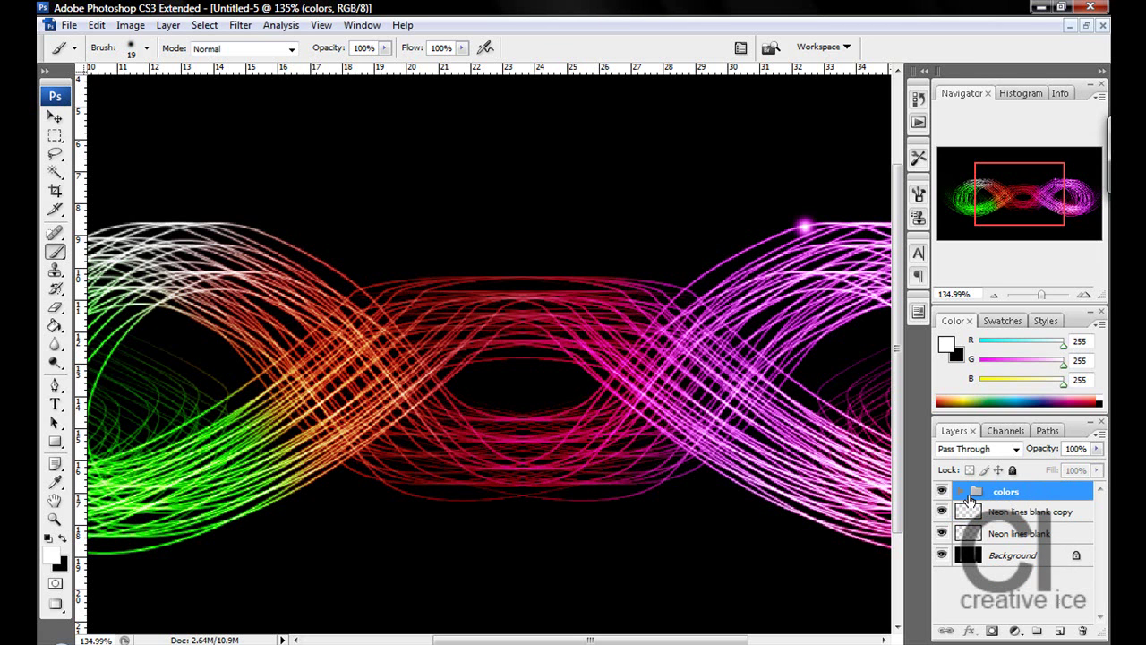
# Place Layer 4 above the colors group and paint white glows on the upper-left and red loops
pyautogui.hotkey('ctrl', 'z')
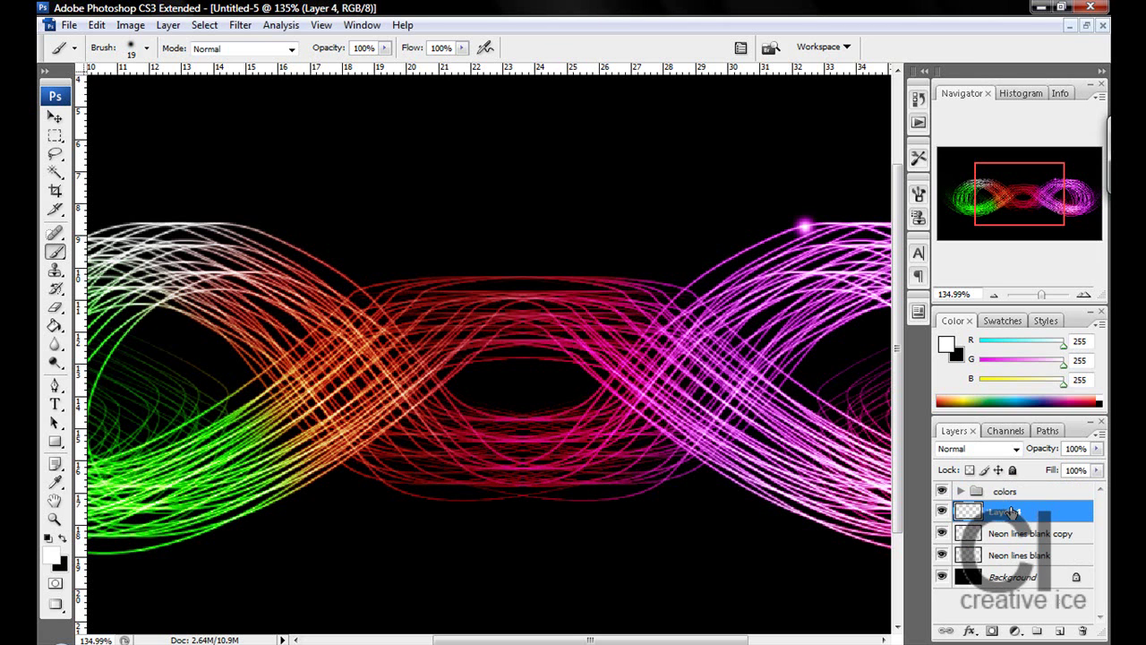
pyautogui.moveTo(1000, 506); pyautogui.dragTo(1013, 479)
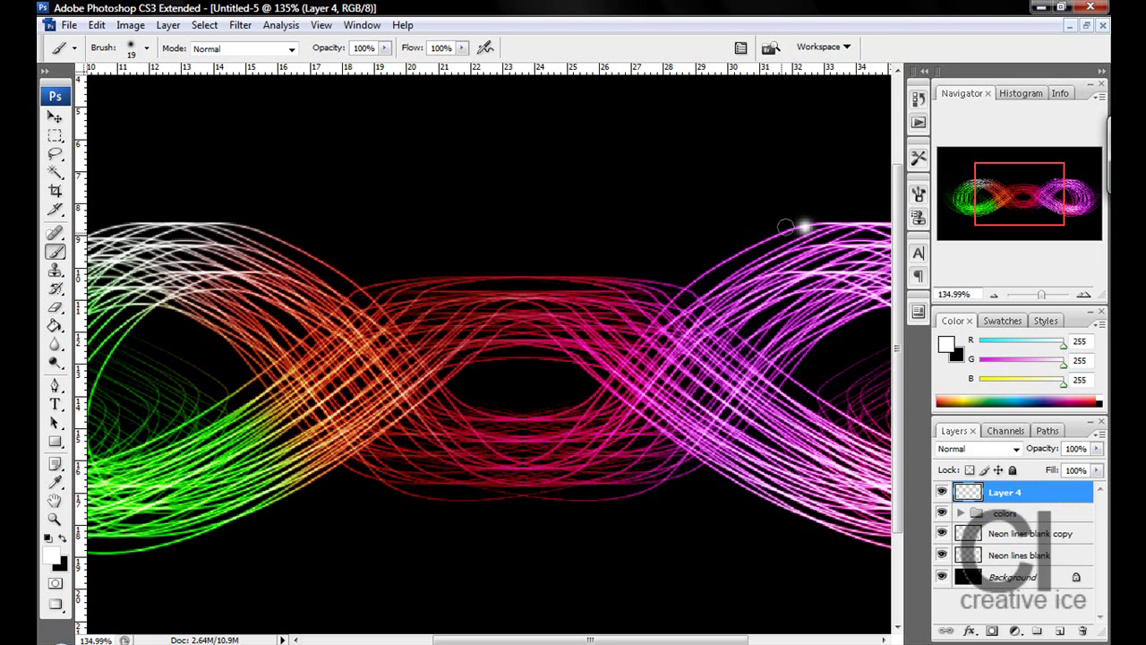
pyautogui.click(303, 249)
pyautogui.click(498, 360)
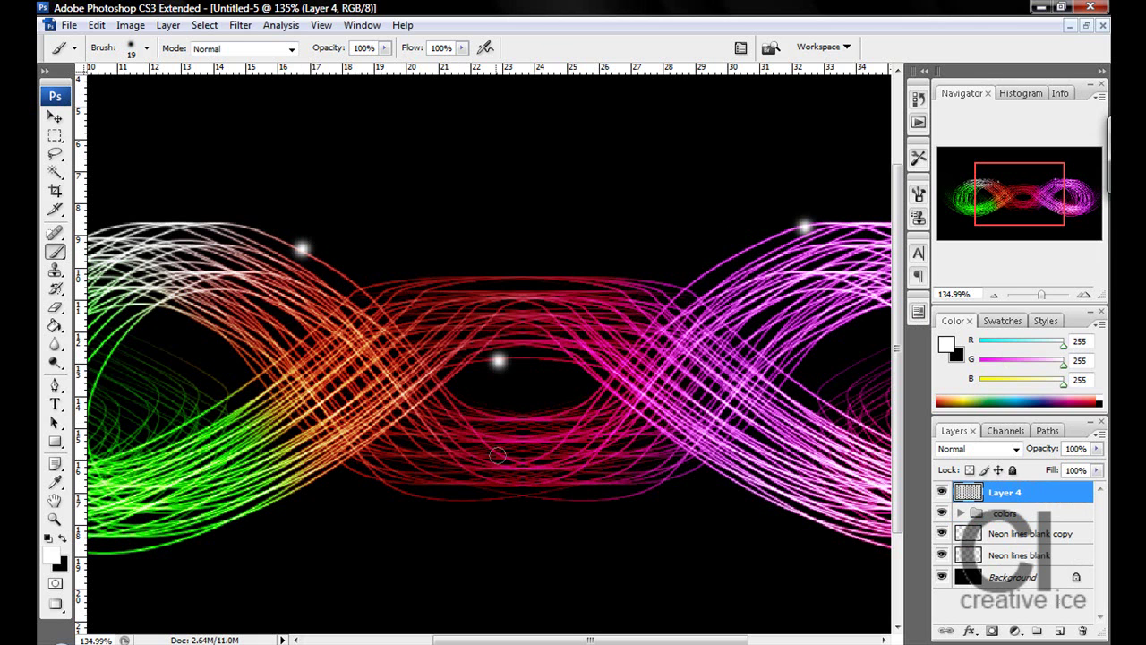
pyautogui.click(447, 454)
# Add white glow dots where green meets orange, on the purple lines and across the green loops
pyautogui.click(275, 433)
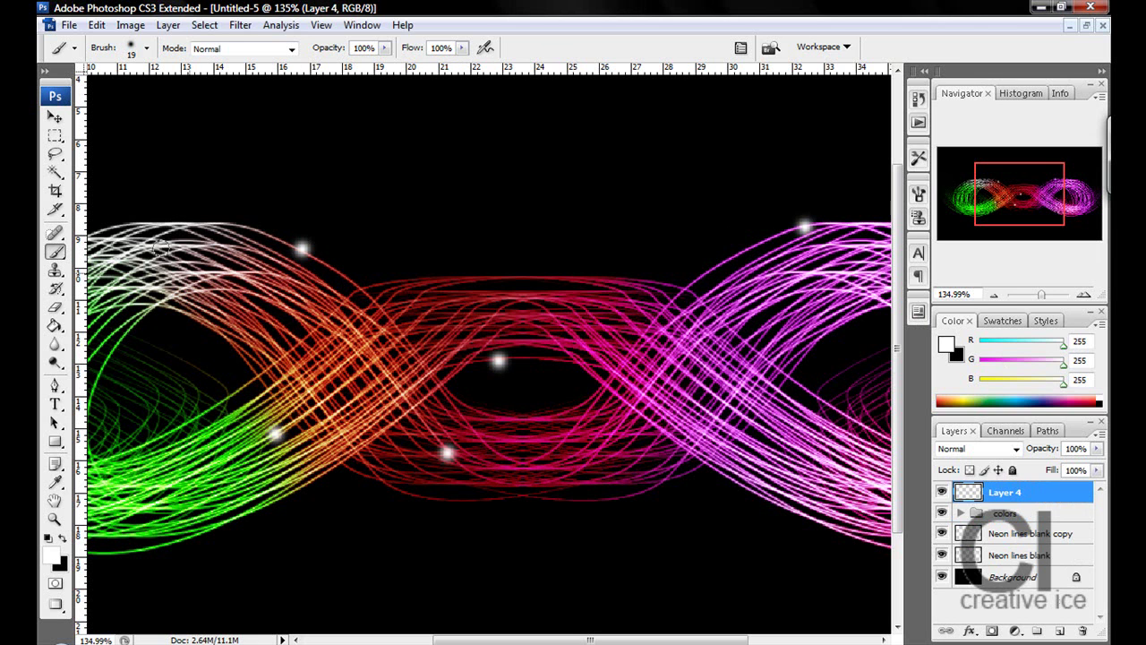
pyautogui.moveTo(1005, 204); pyautogui.dragTo(1035, 205)
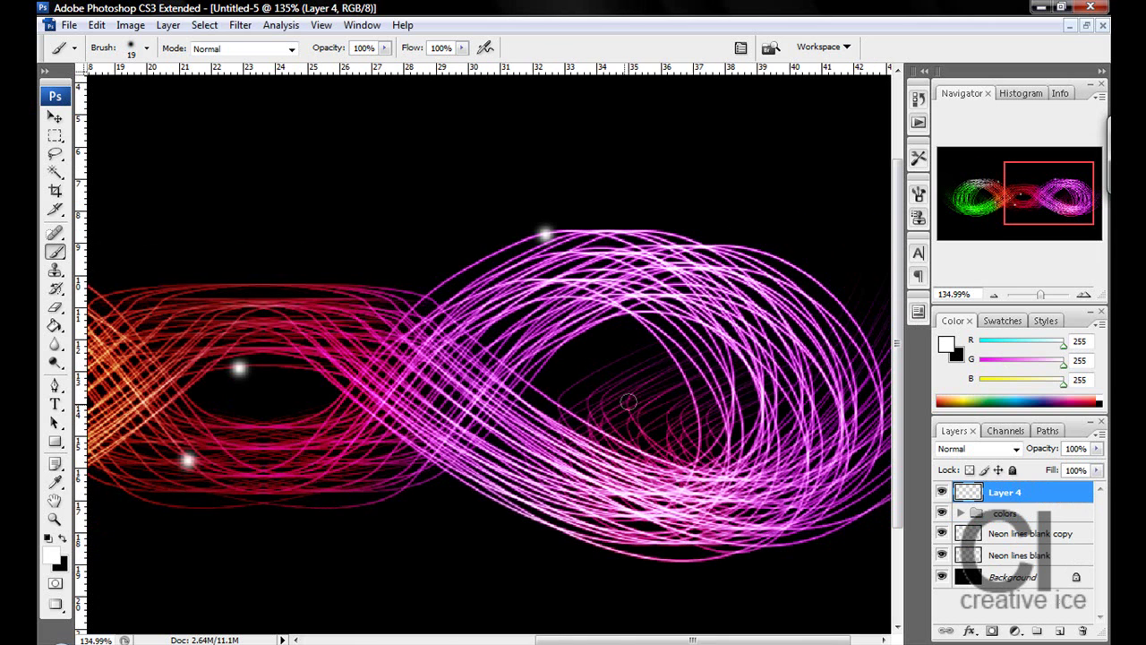
pyautogui.click(588, 442)
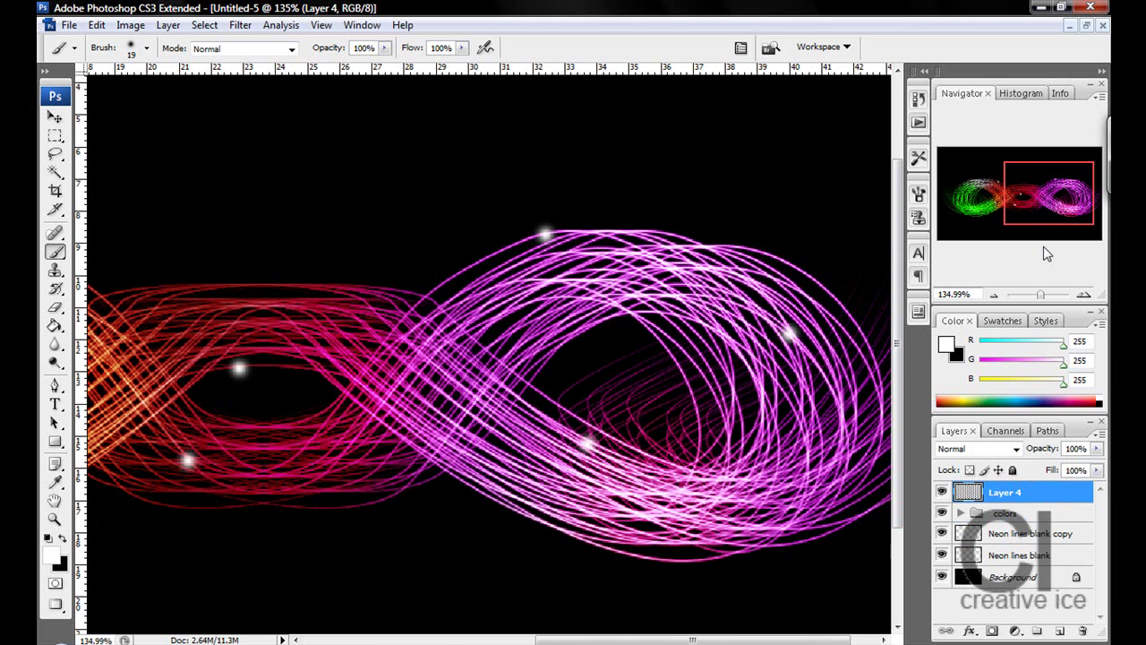
pyautogui.moveTo(1057, 209)
pyautogui.mouseDown()
pyautogui.moveTo(1097, 215)
pyautogui.moveTo(872, 235)
pyautogui.mouseUp()
pyautogui.click(844, 383)
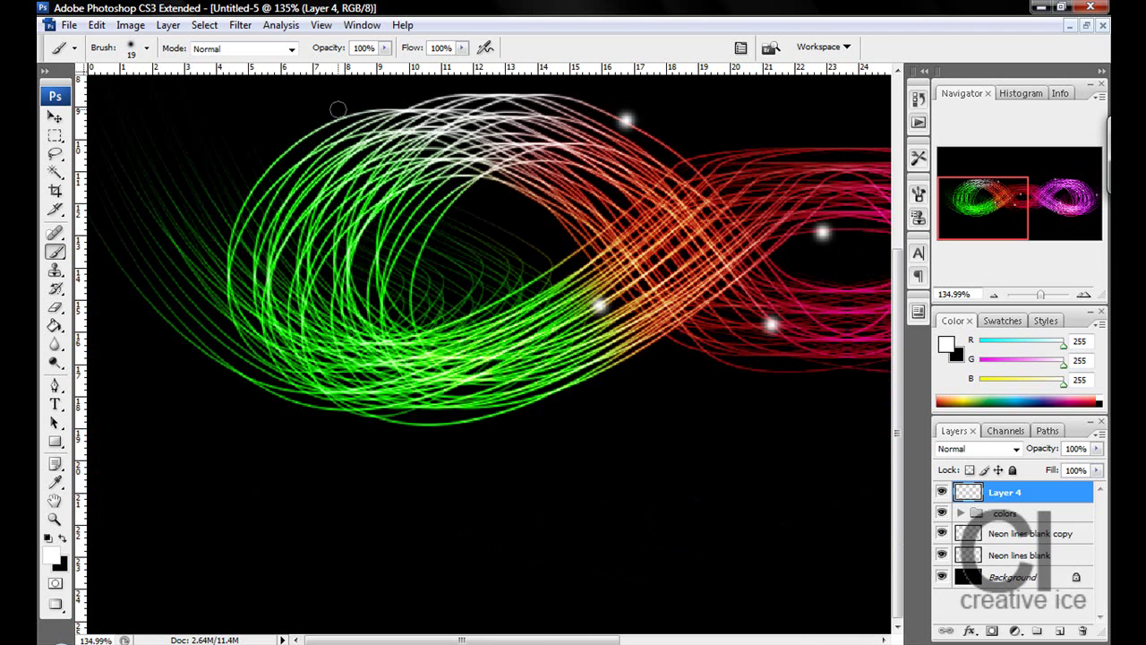
pyautogui.click(405, 157)
pyautogui.click(334, 301)
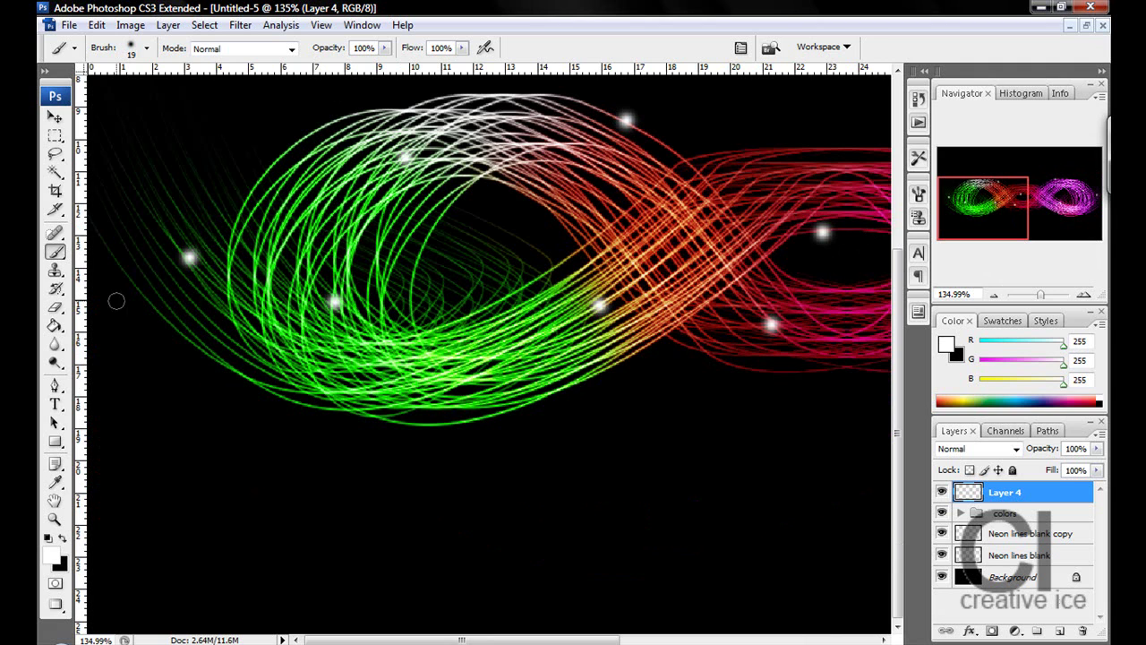
pyautogui.click(147, 48)
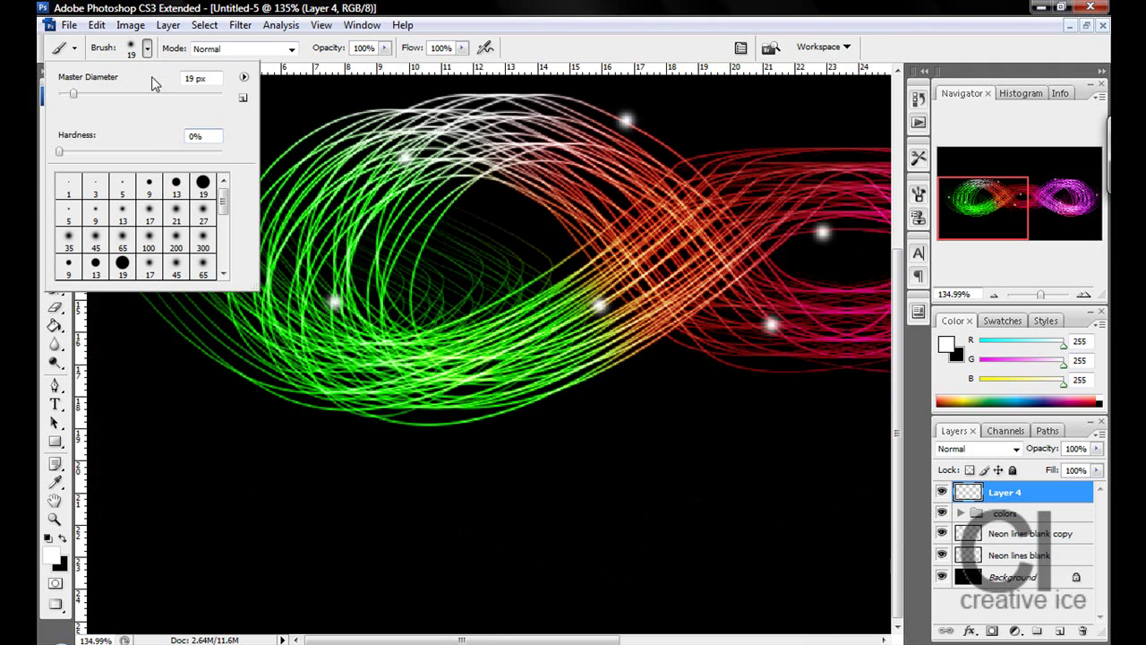
# Switch to a 13 px, 0% hardness brush and add small glows beside the green, red and orange dots
pyautogui.click(176, 186)
pyautogui.moveTo(200, 162); pyautogui.dragTo(60, 154)
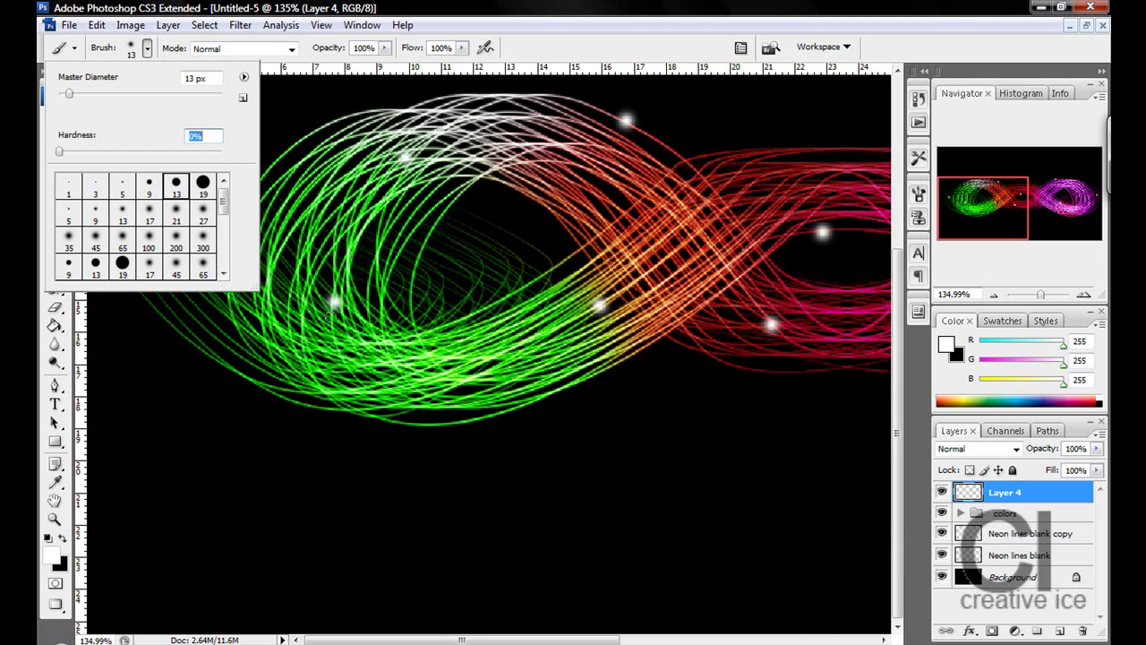
pyautogui.click(336, 286)
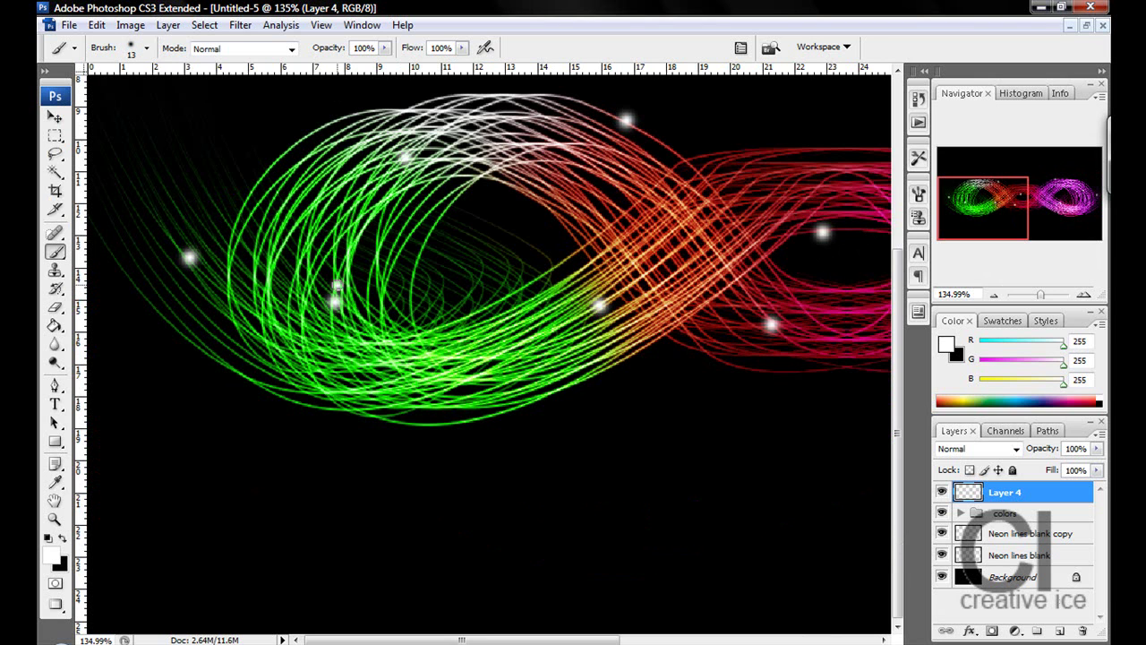
pyautogui.click(174, 242)
pyautogui.click(641, 132)
pyautogui.click(613, 298)
pyautogui.click(837, 230)
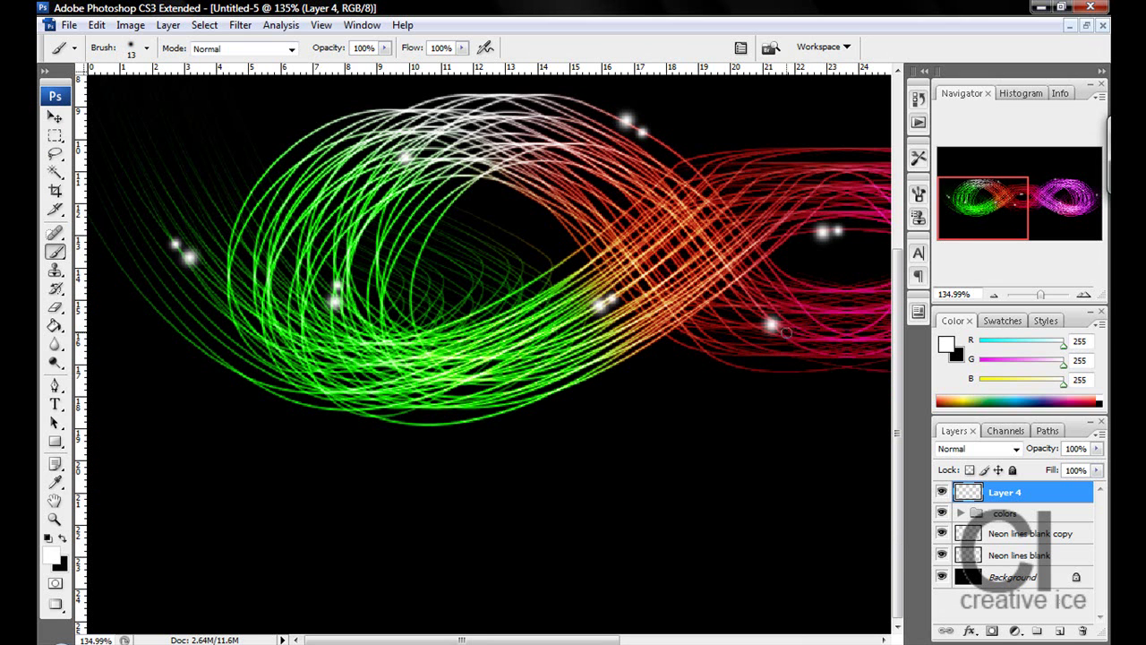
# Add small glows beside the top and inner purple dots
pyautogui.moveTo(1004, 199); pyautogui.dragTo(1074, 201)
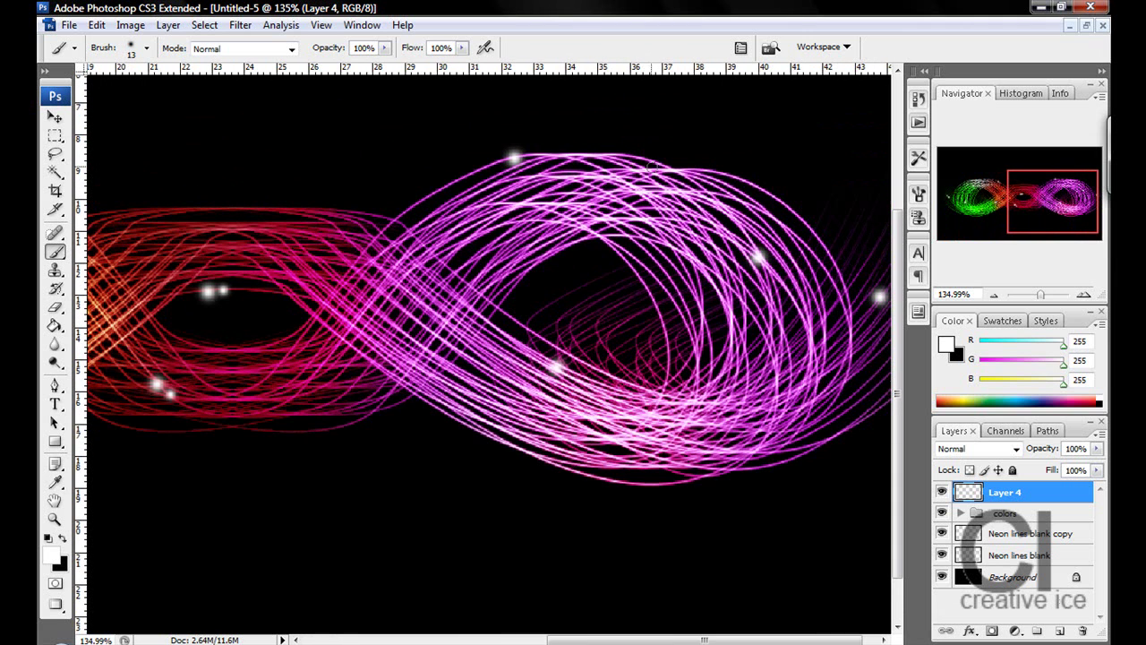
pyautogui.click(499, 160)
pyautogui.click(770, 267)
pyautogui.moveTo(980, 205); pyautogui.dragTo(1088, 205)
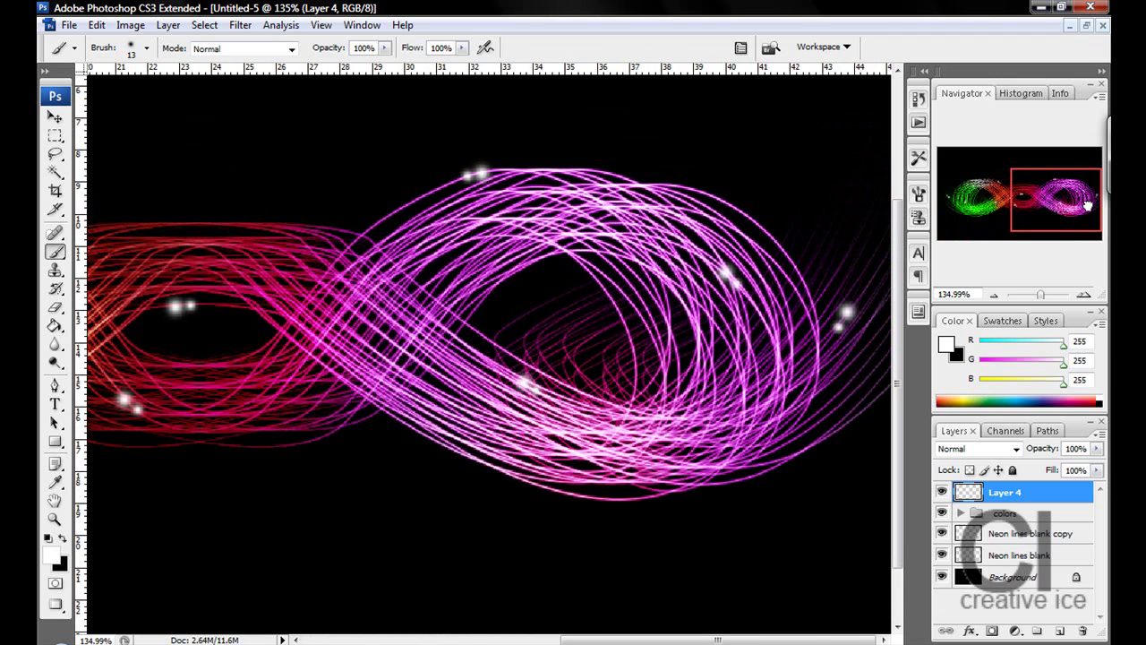
# Switch to a 9 px, 0% hardness brush and add tiny sparkles around the purple loop dots
pyautogui.click(147, 48)
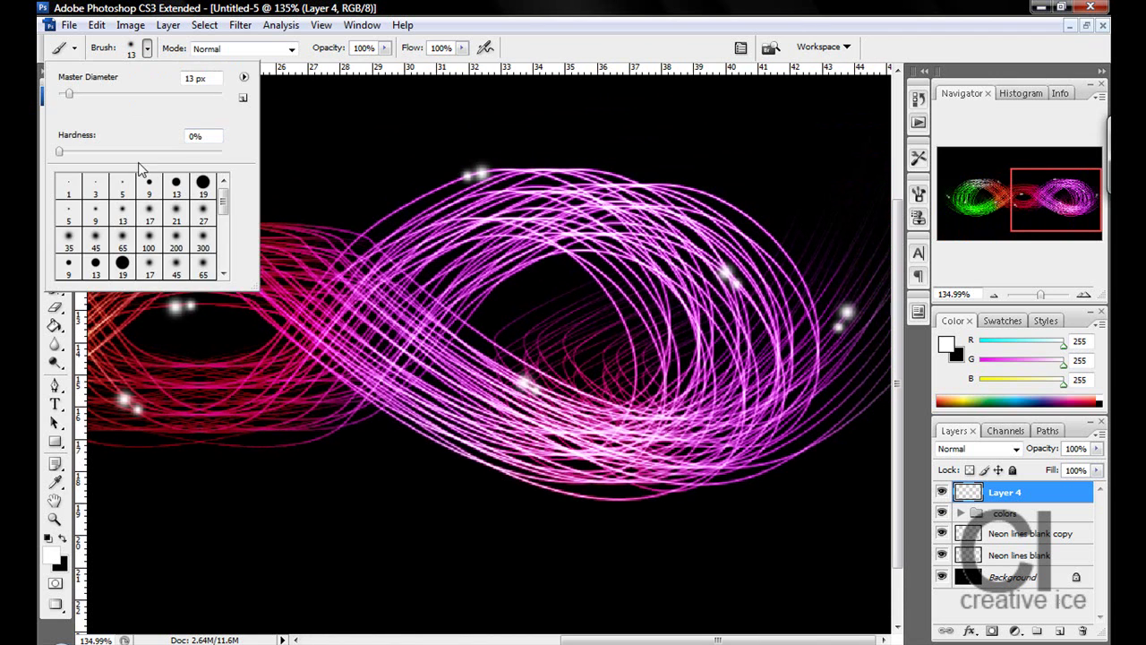
pyautogui.click(148, 185)
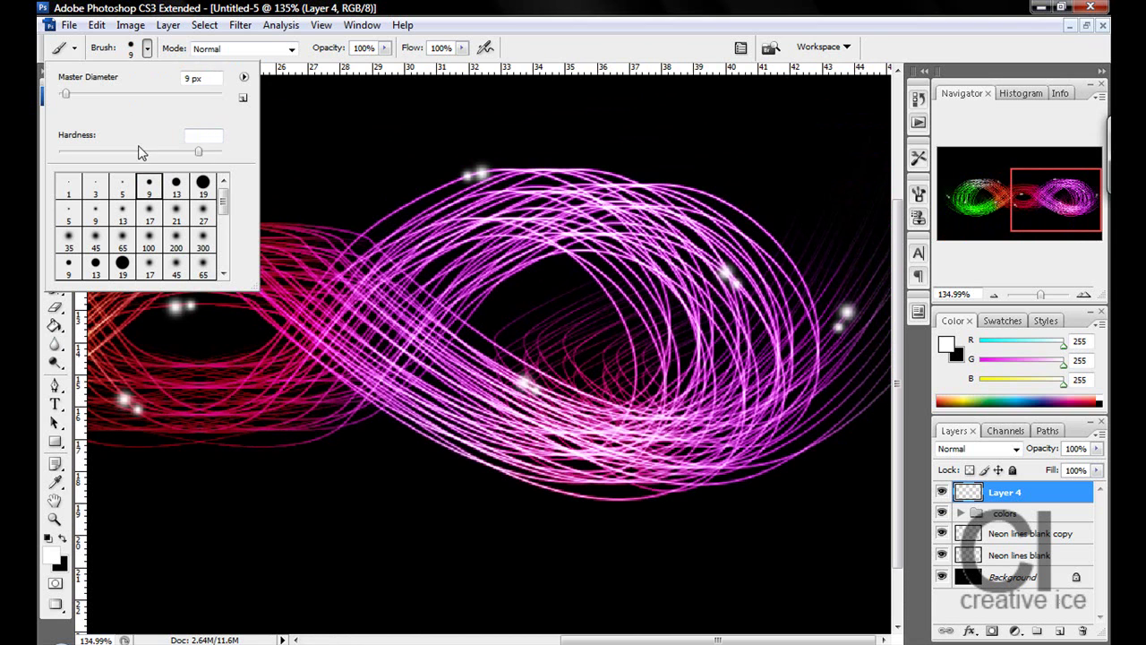
pyautogui.moveTo(139, 152); pyautogui.dragTo(55, 153)
pyautogui.press('Return')
pyautogui.click(746, 299)
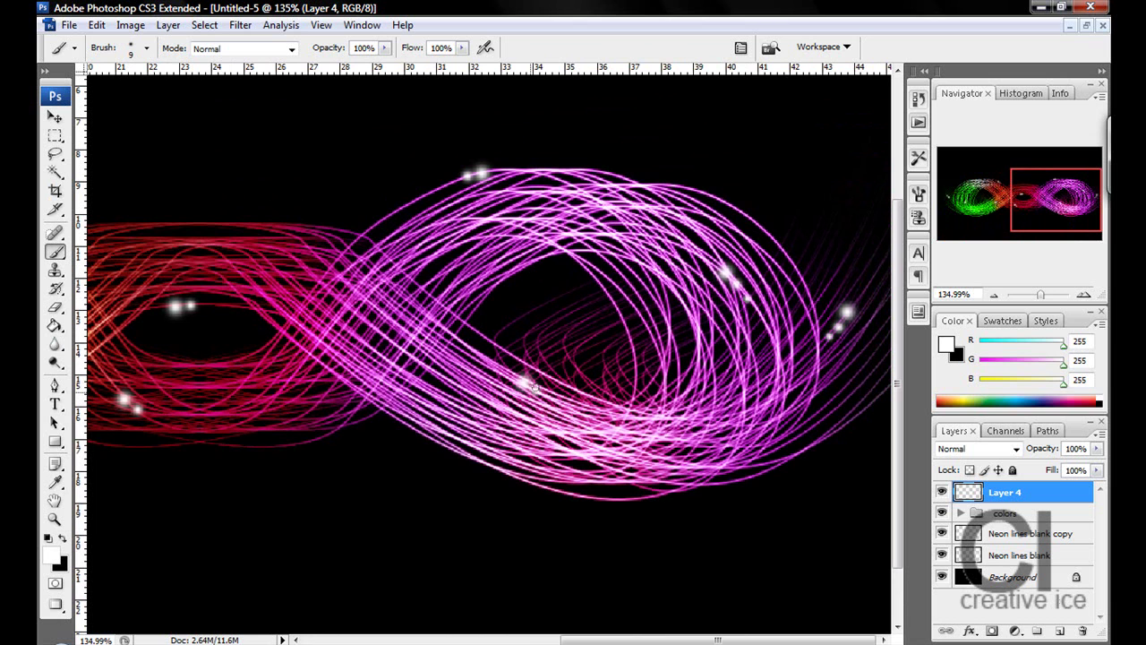
pyautogui.click(536, 388)
pyautogui.click(546, 397)
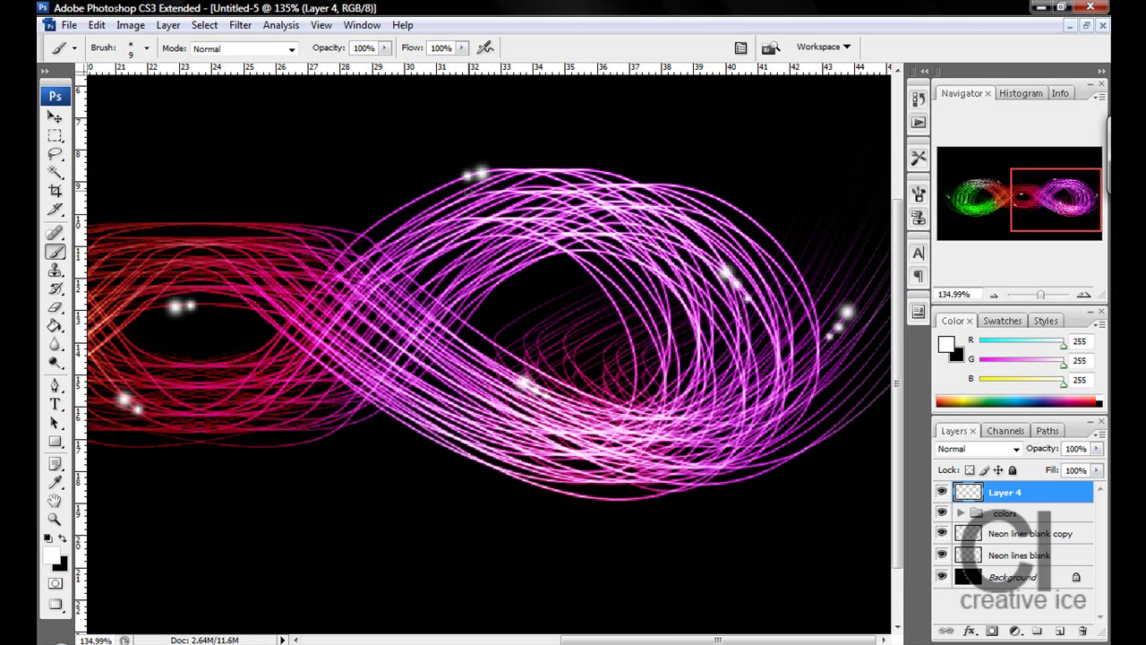
pyautogui.click(455, 182)
# Add tiny sparkles near the red centre, lower-left and green loop dots, then zoom out
pyautogui.click(205, 305)
pyautogui.click(145, 419)
pyautogui.moveTo(1041, 207); pyautogui.dragTo(1004, 204)
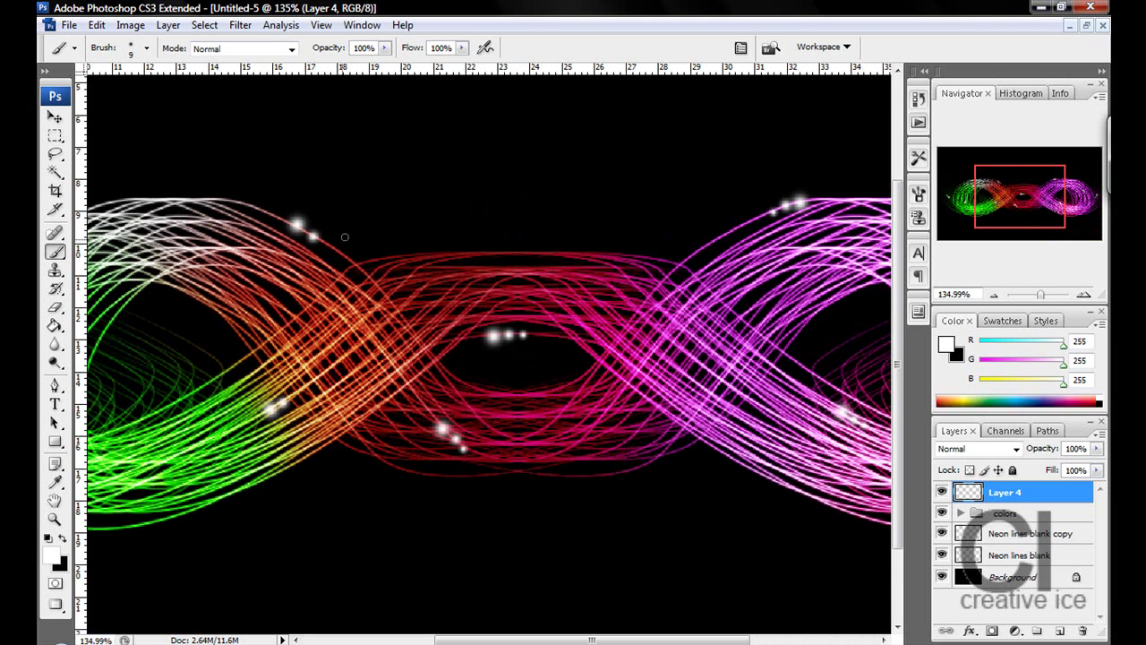
pyautogui.click(329, 245)
pyautogui.moveTo(994, 199)
pyautogui.mouseDown()
pyautogui.moveTo(966, 199)
pyautogui.moveTo(1014, 204)
pyautogui.mouseUp()
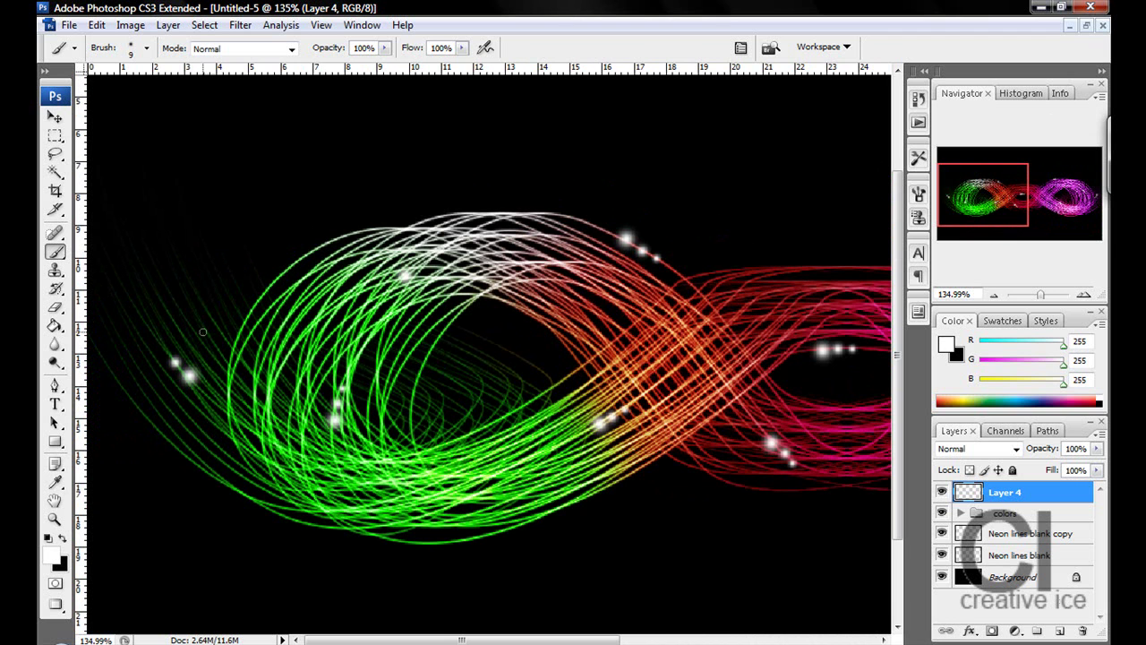
pyautogui.click(164, 345)
pyautogui.moveTo(1040, 295); pyautogui.dragTo(1038, 299)
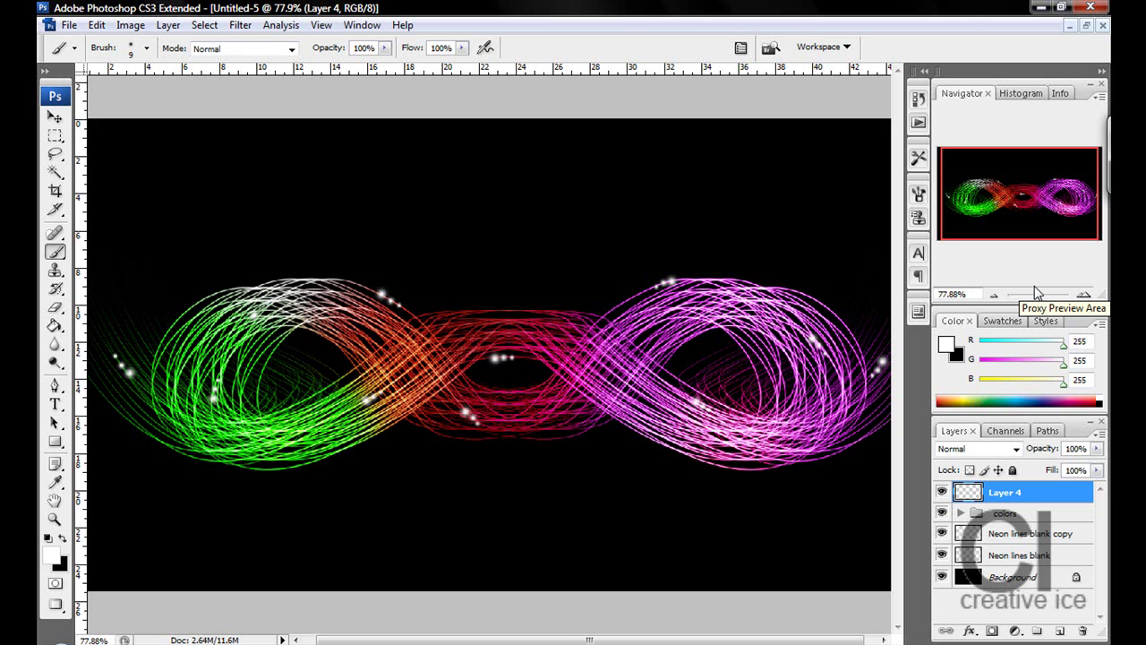
pyautogui.moveTo(1032, 209); pyautogui.dragTo(1008, 204)
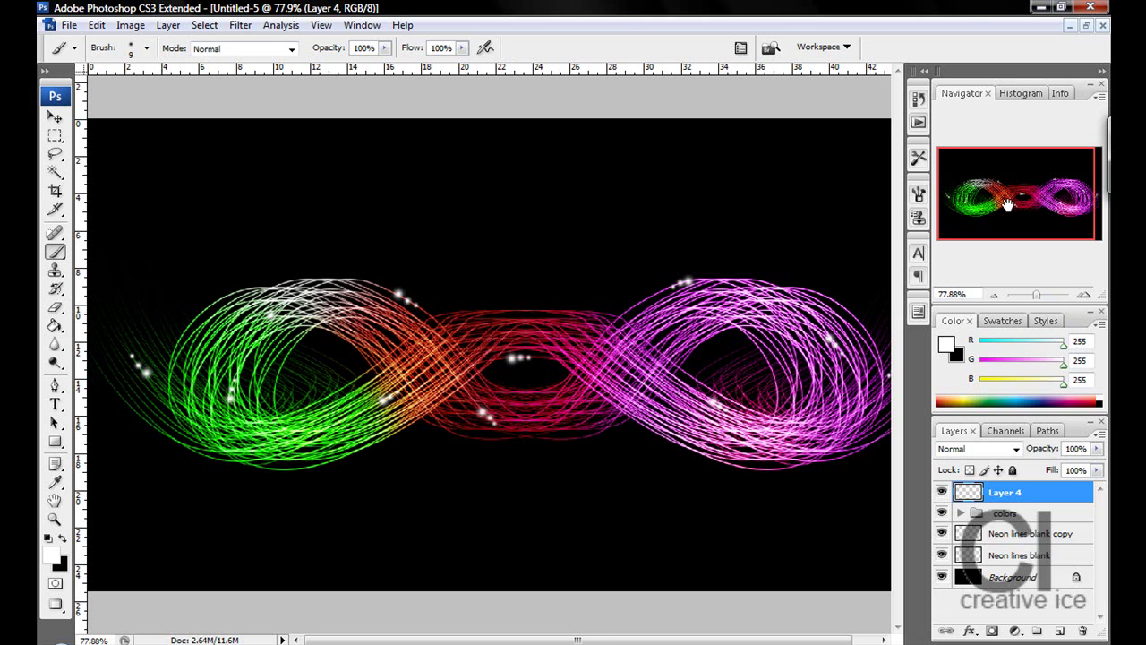